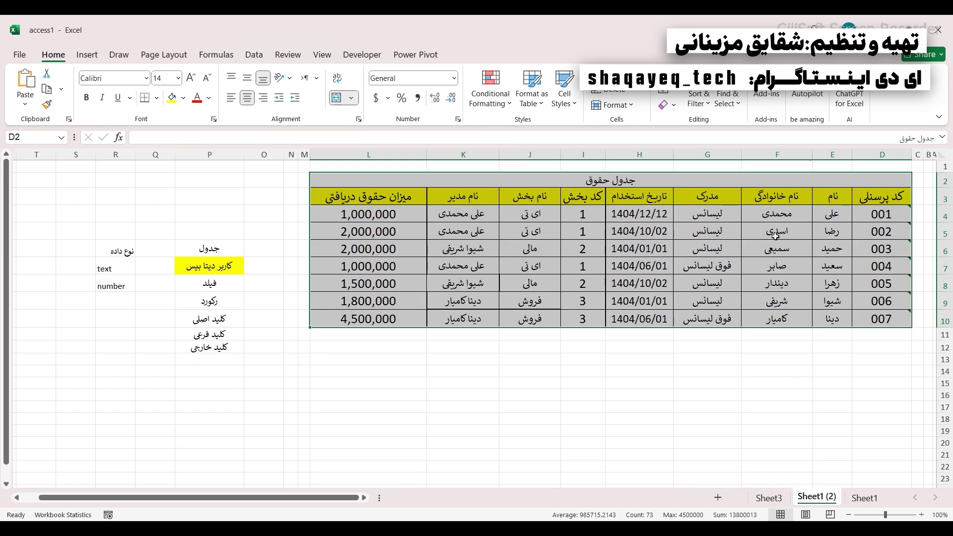
- Check hire date, department code, manager and salary 1000000 cells, select D2:L10, then go to Sheet1
click(612, 234)
click(579, 219)
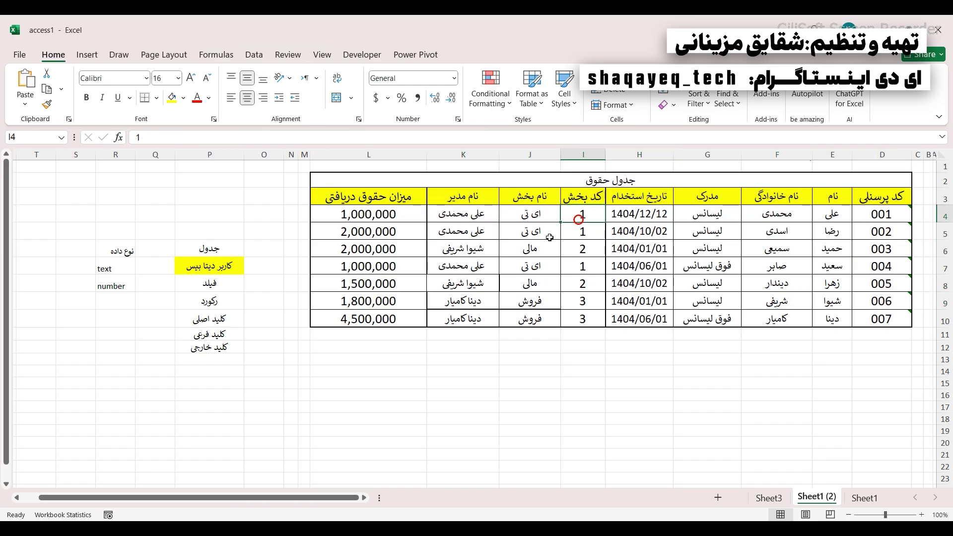
click(519, 216)
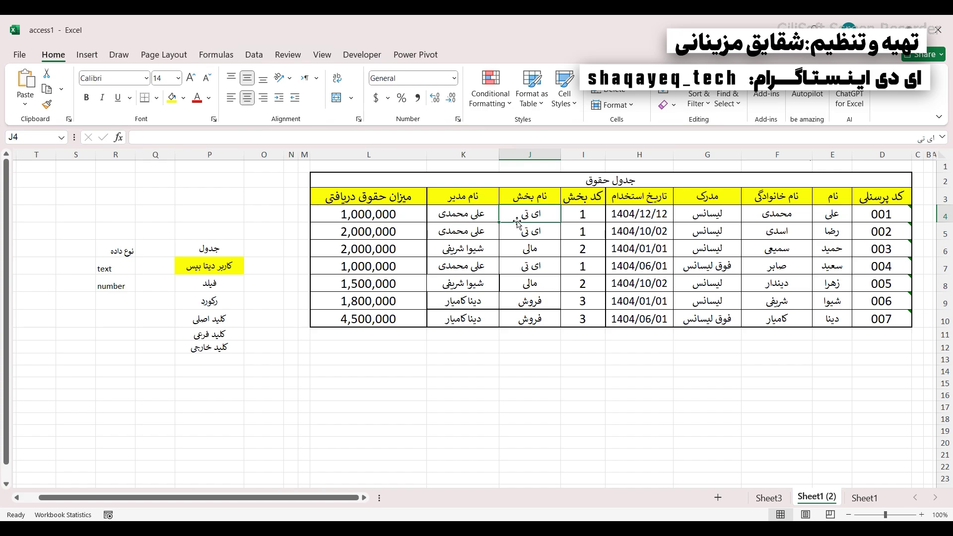
click(580, 217)
click(455, 218)
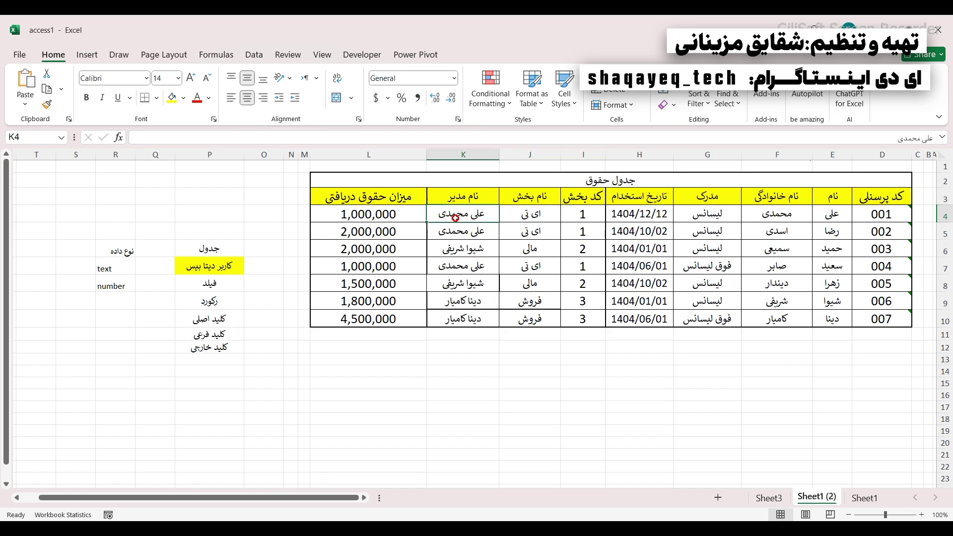
click(396, 211)
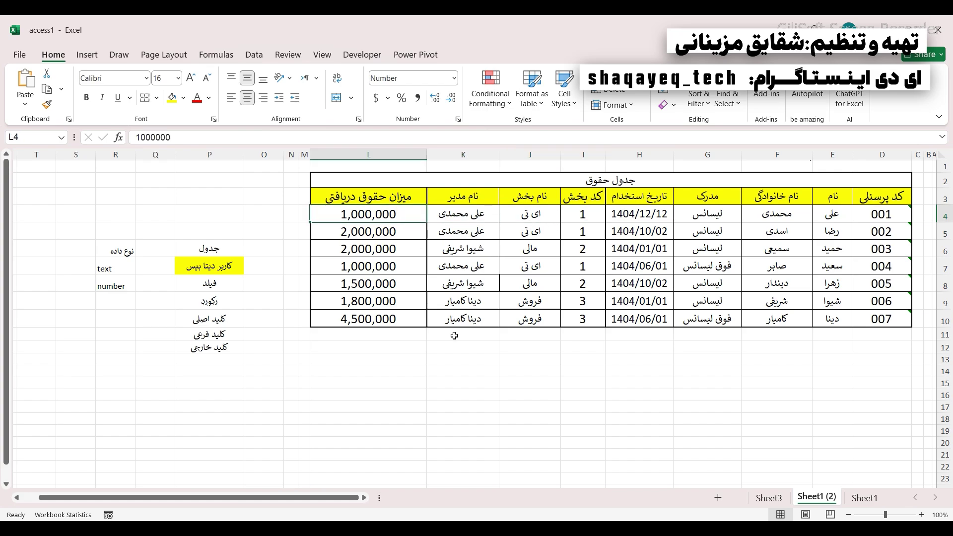
drag(353, 187, 705, 323)
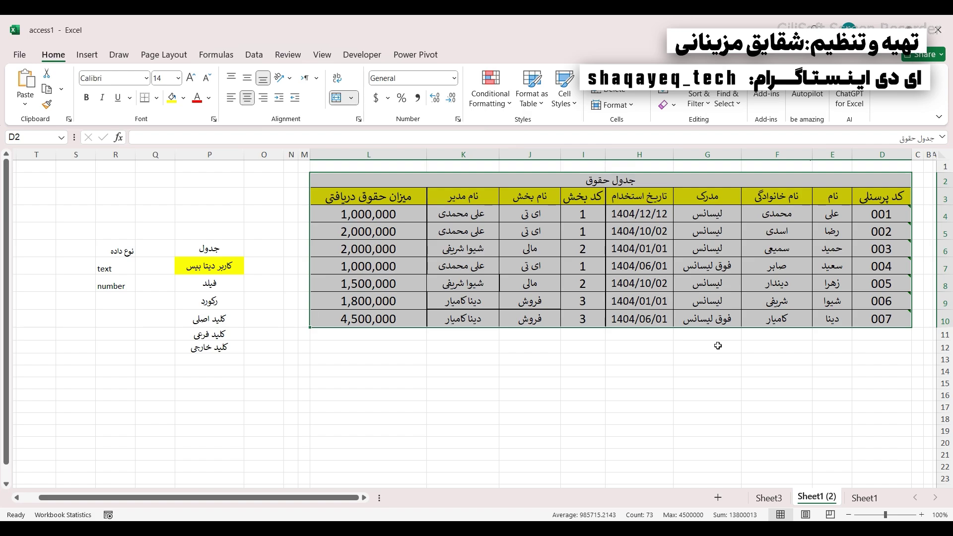
click(864, 498)
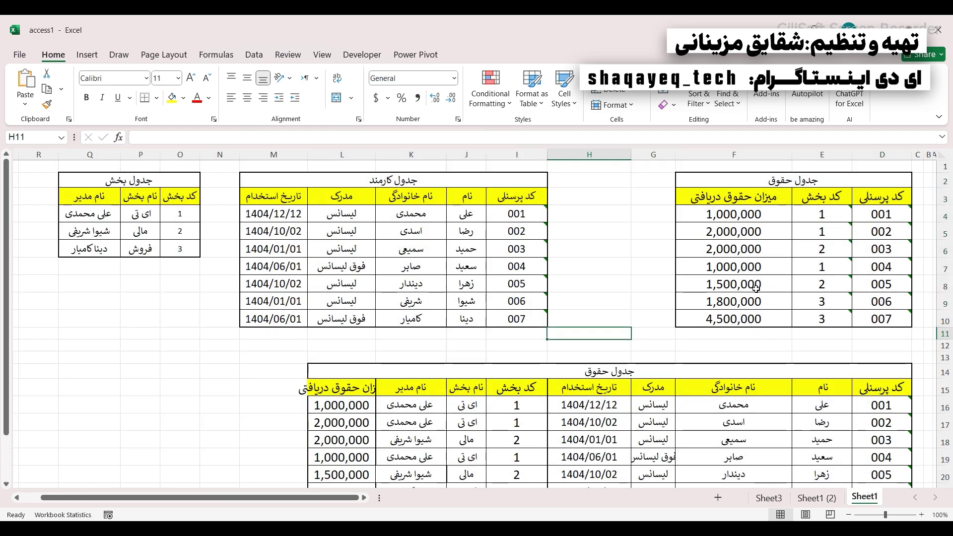
scroll(772, 324, down, 2)
drag(831, 275, 825, 412)
scroll(757, 391, up, 2)
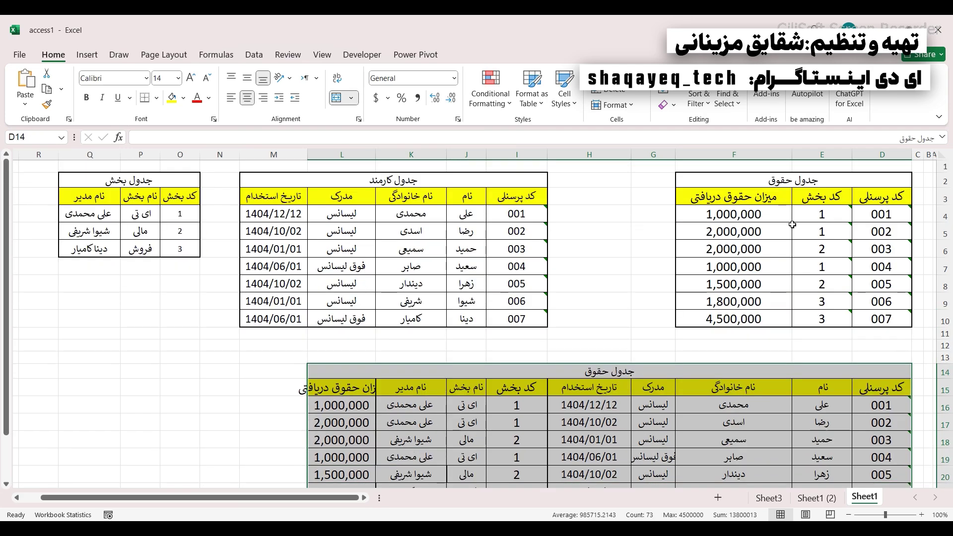
click(783, 184)
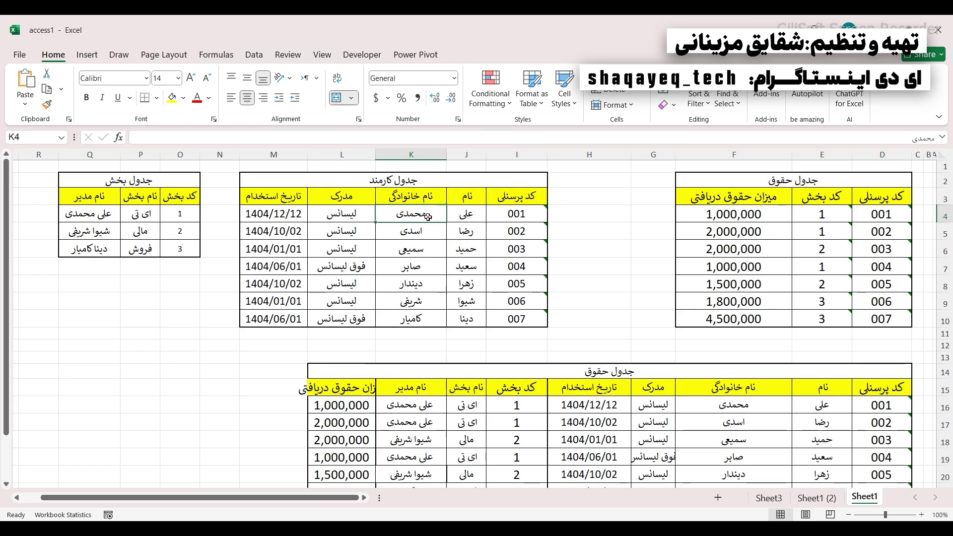
click(116, 184)
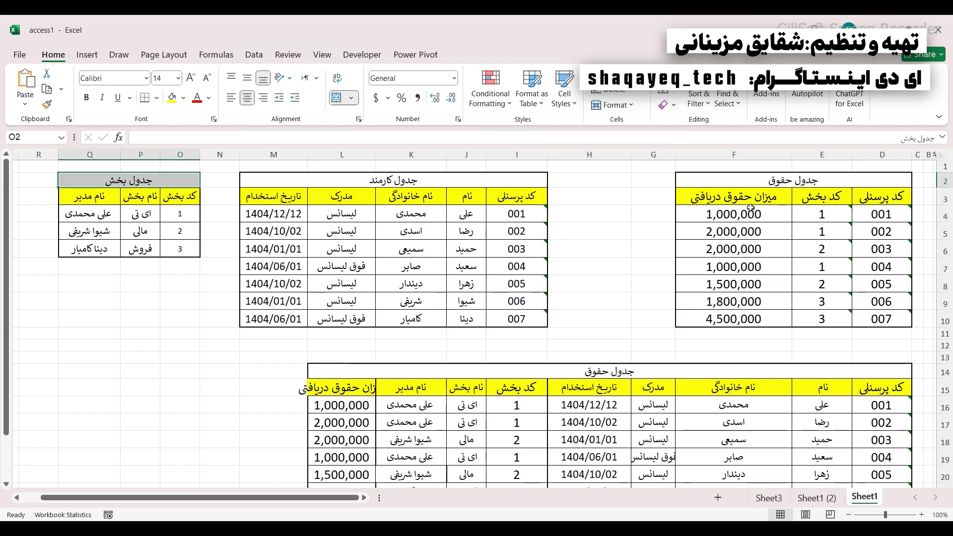
drag(749, 186, 766, 318)
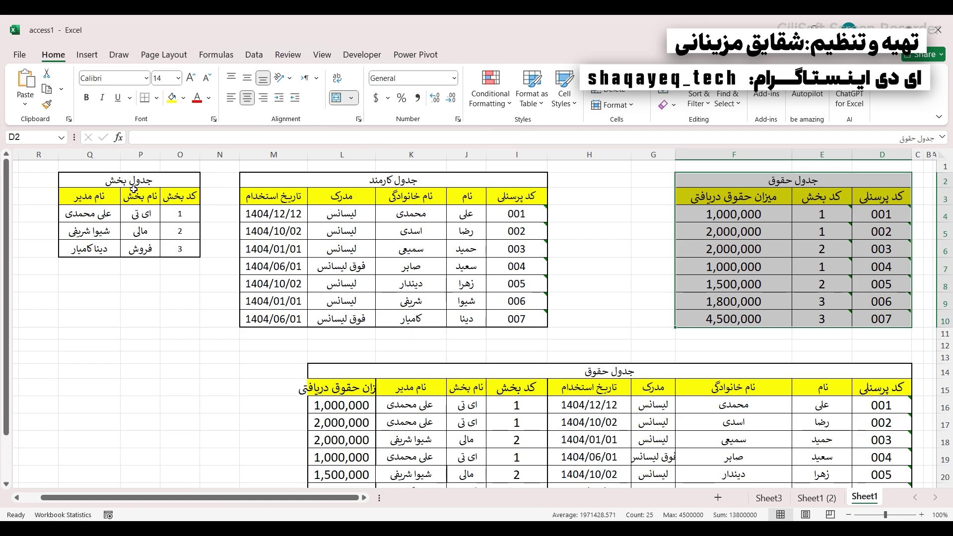
click(878, 217)
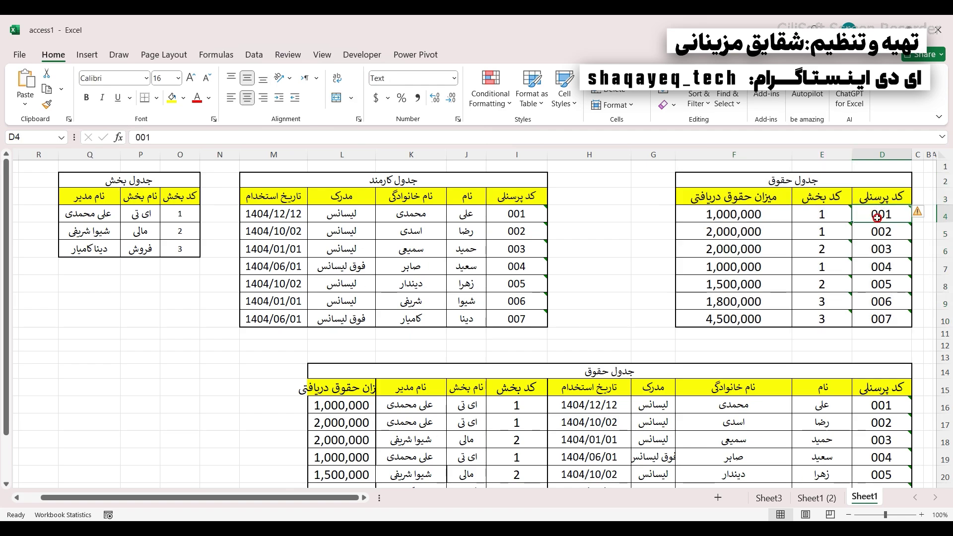
drag(878, 218, 817, 212)
click(717, 217)
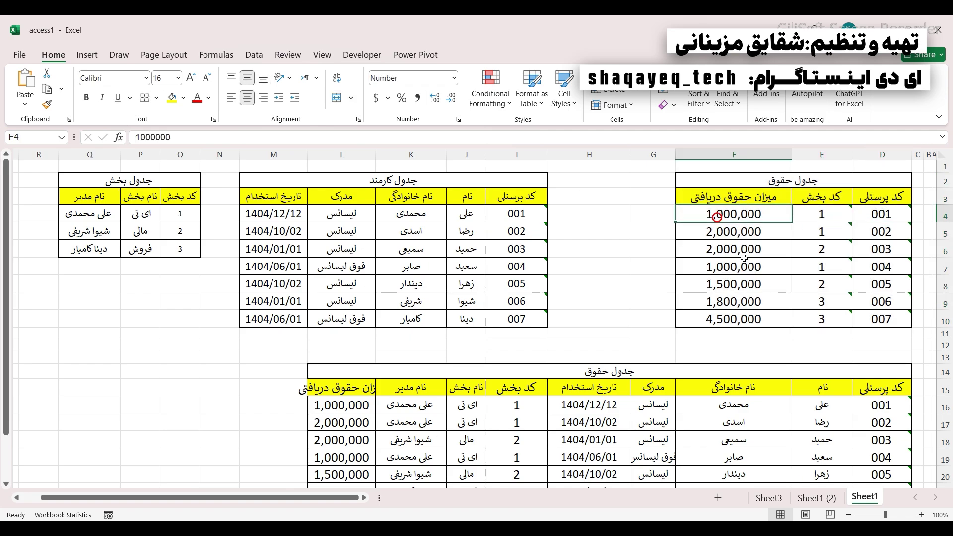
click(878, 217)
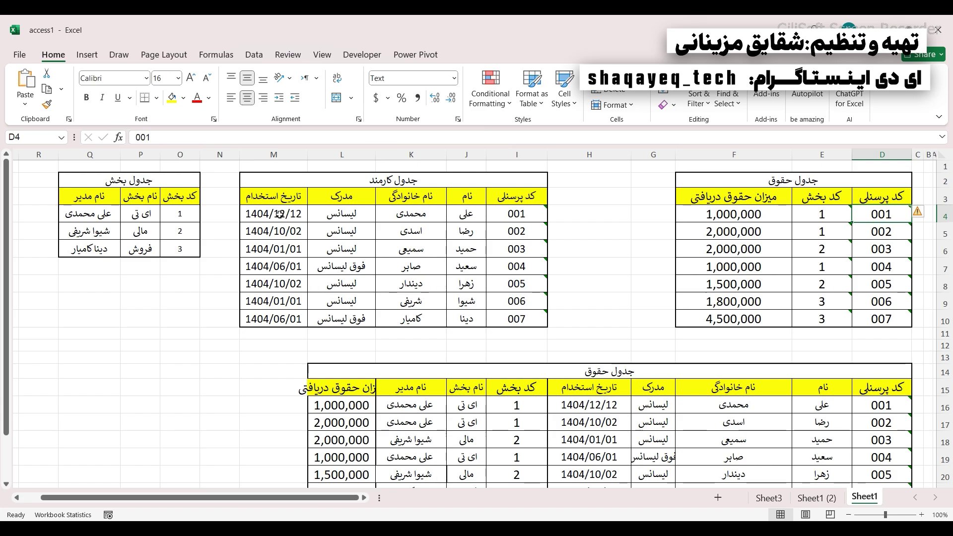
click(810, 216)
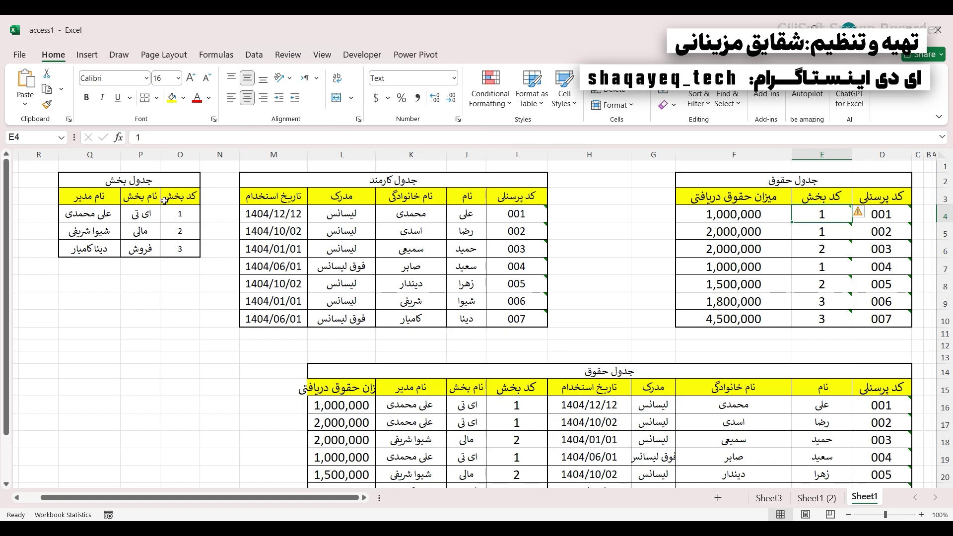
click(178, 215)
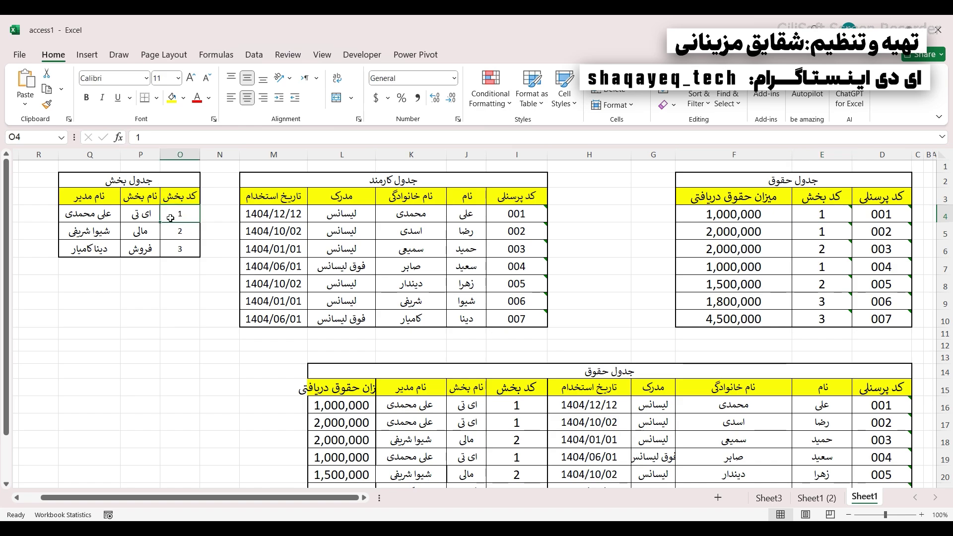
click(140, 214)
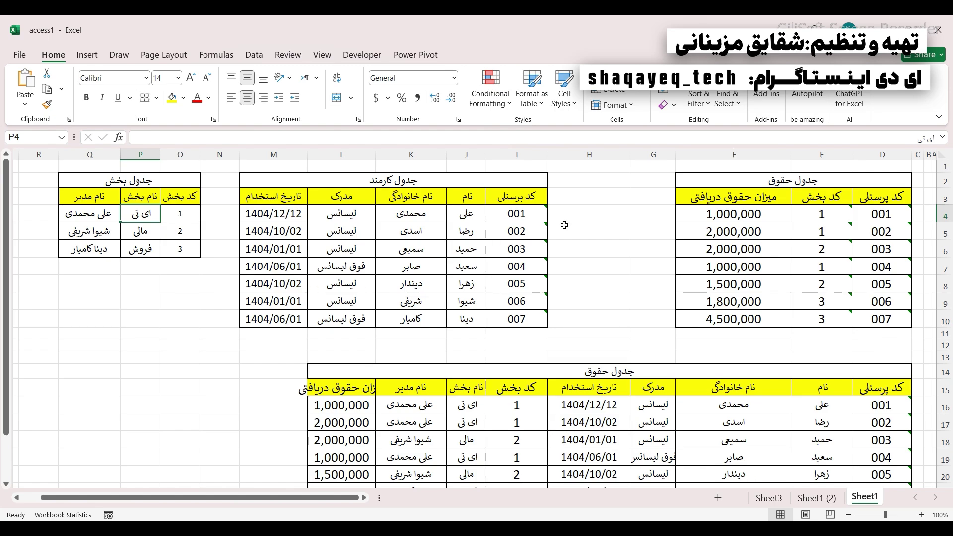
drag(856, 182, 115, 318)
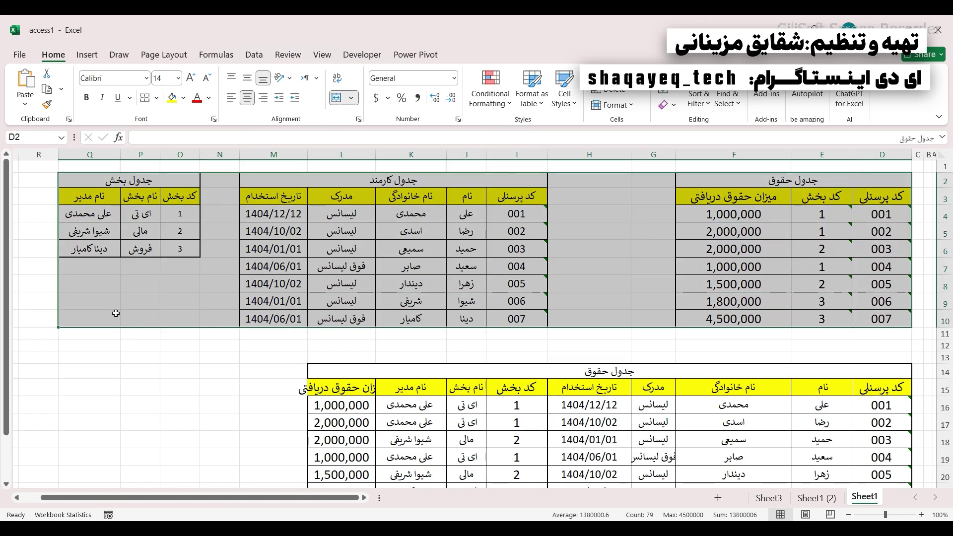
scroll(531, 316, down, 2)
drag(526, 271, 538, 408)
scroll(538, 408, up, 2)
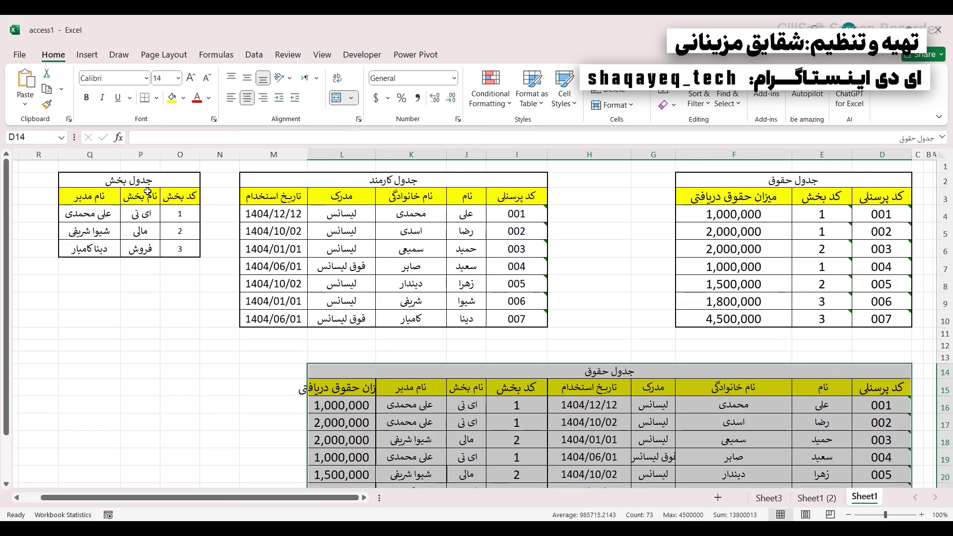
drag(89, 180, 881, 248)
click(786, 400)
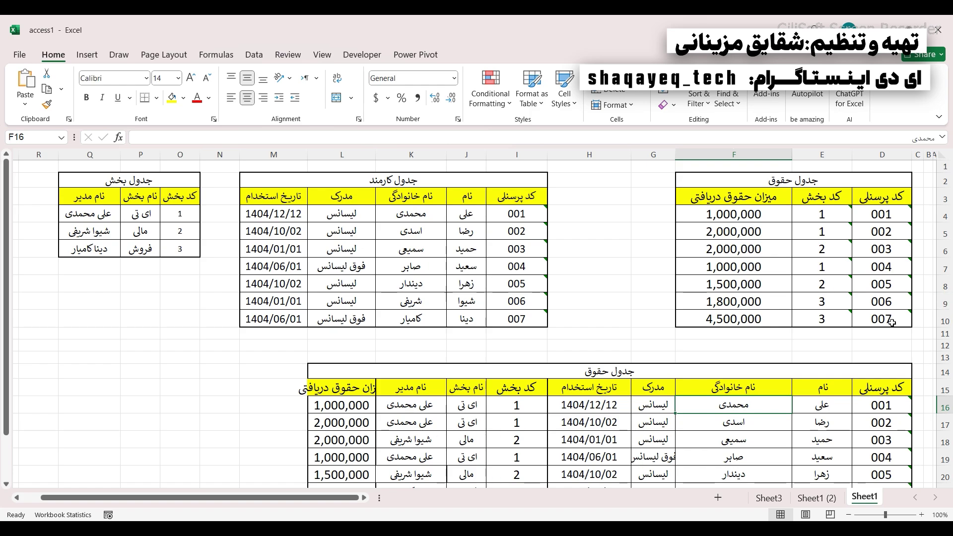
scroll(891, 322, down, 3)
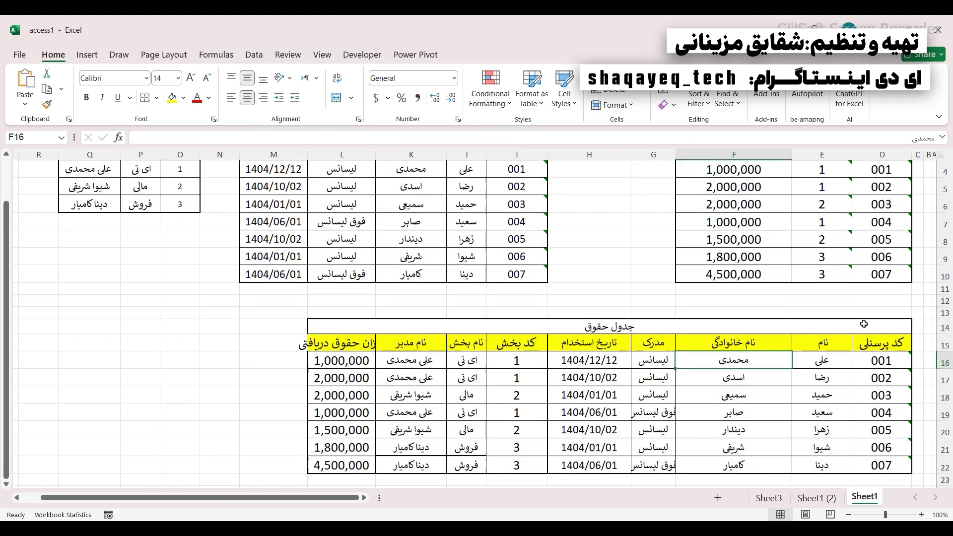
drag(832, 226, 774, 364)
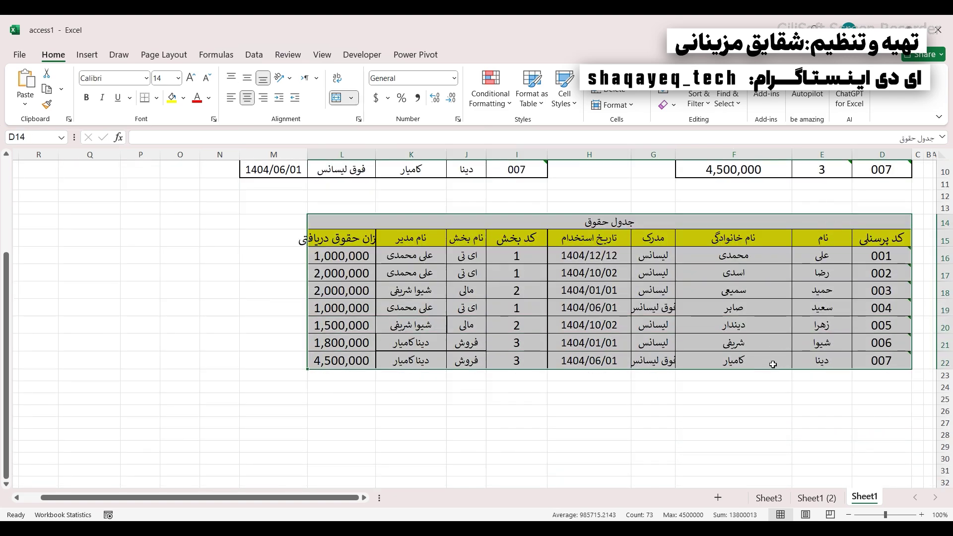
drag(883, 290, 343, 280)
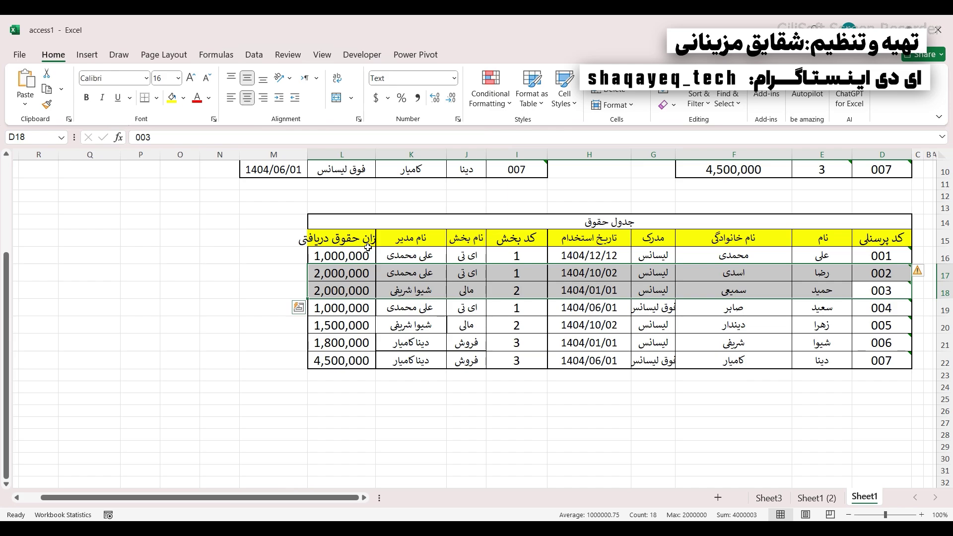
scroll(368, 248, up, 3)
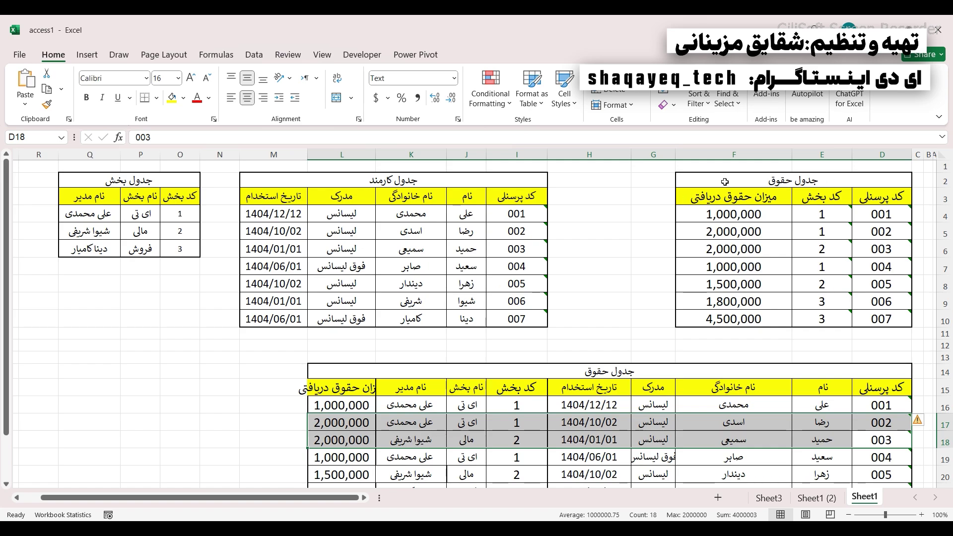
drag(726, 182, 115, 329)
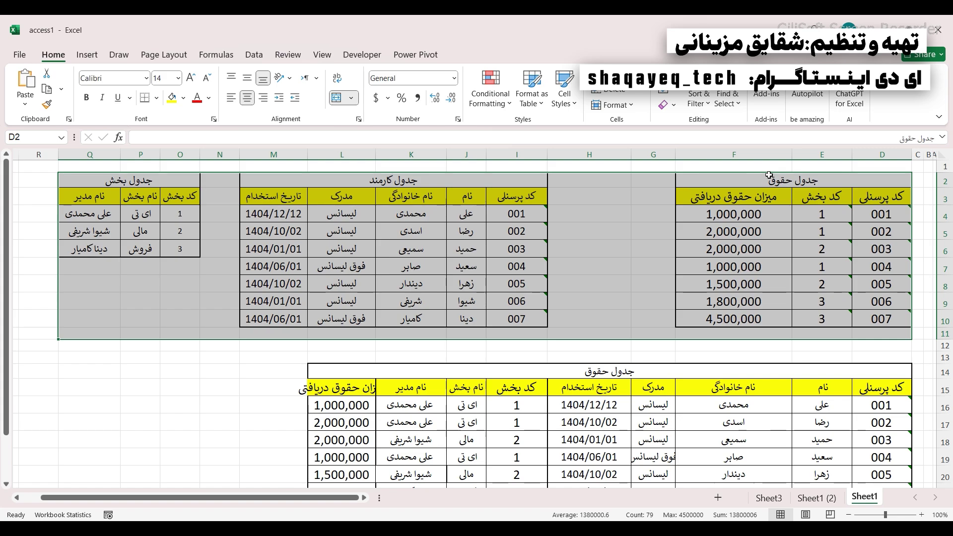
click(793, 180)
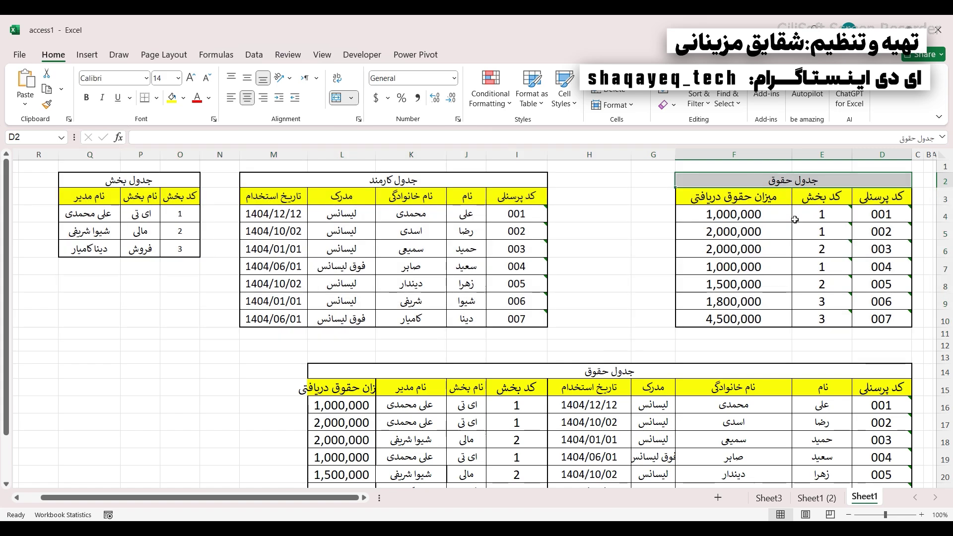
drag(425, 183, 393, 229)
click(139, 202)
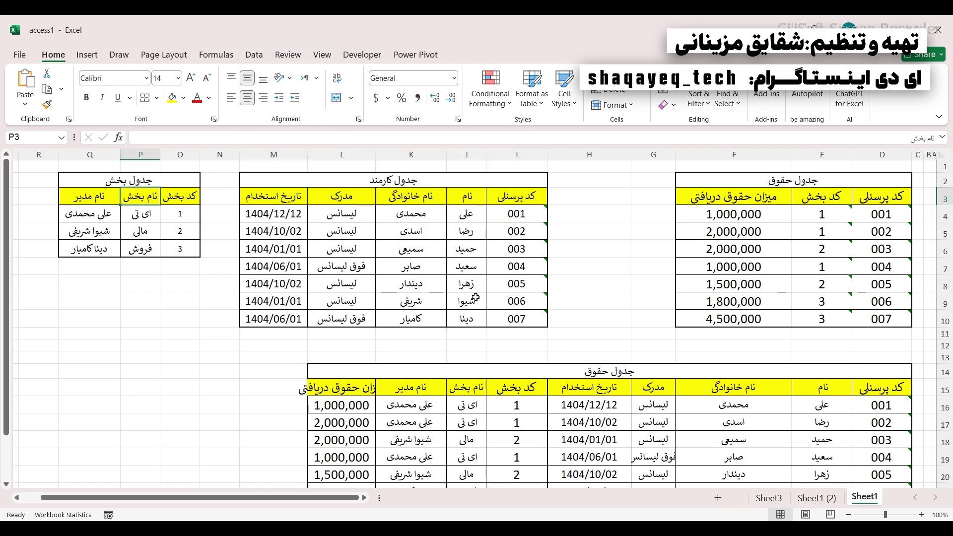
scroll(475, 298, down, 2)
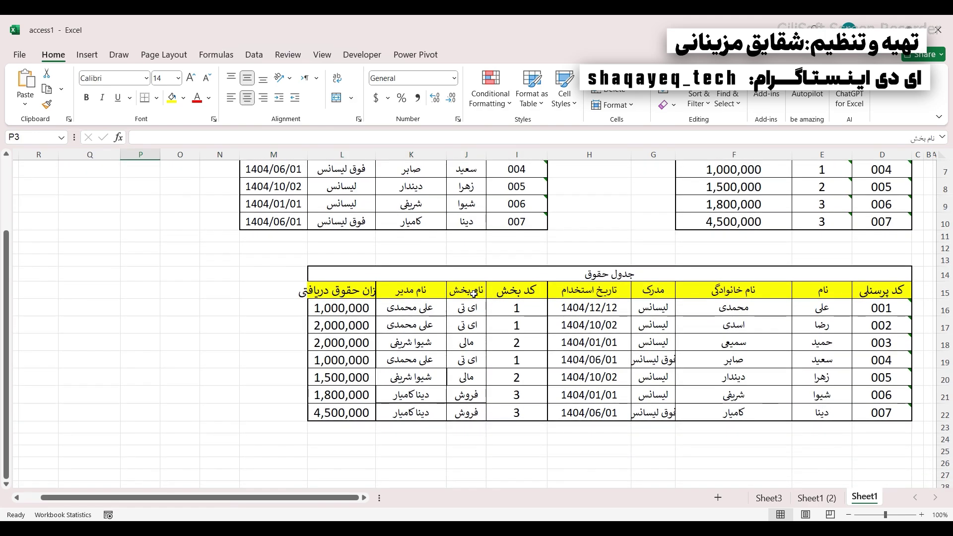
click(443, 269)
drag(442, 269, 570, 410)
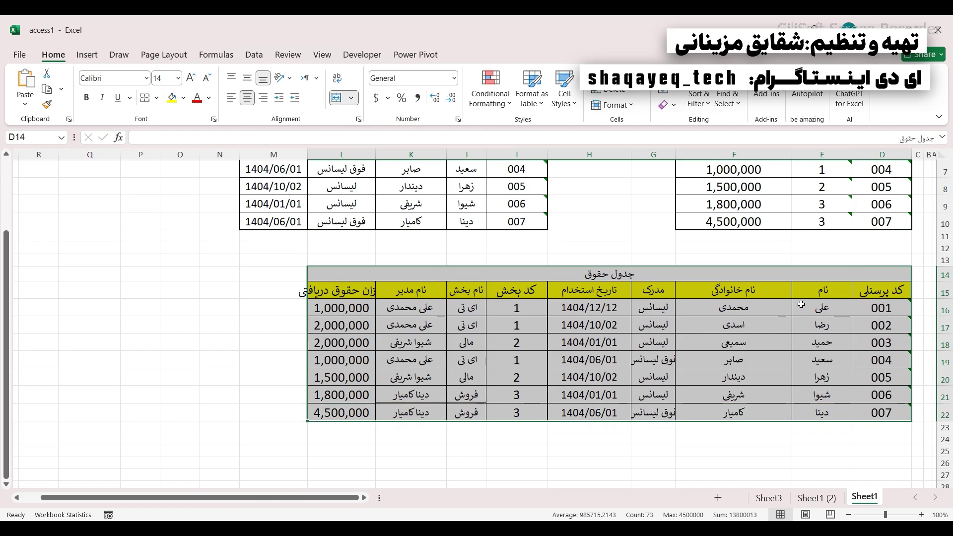
drag(803, 279, 457, 410)
drag(843, 297, 397, 397)
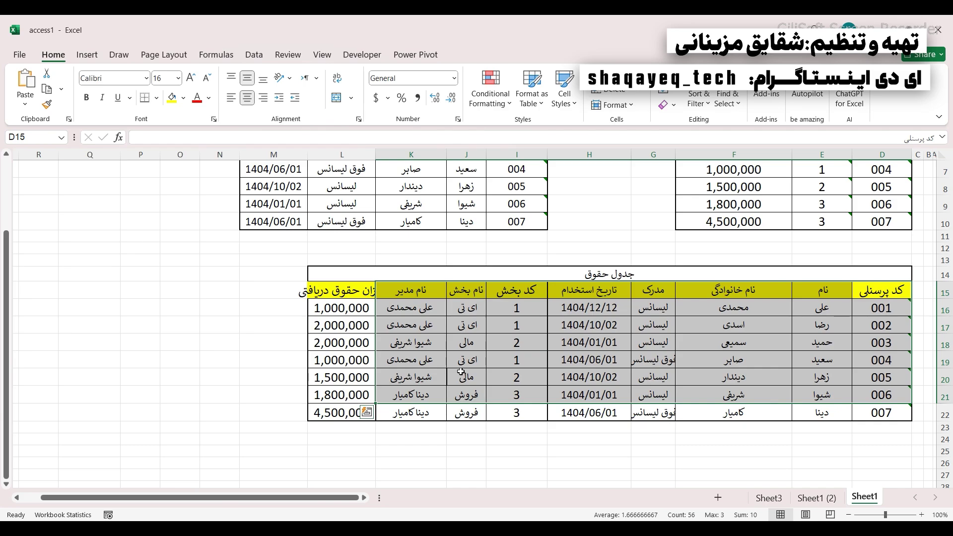
scroll(460, 371, up, 2)
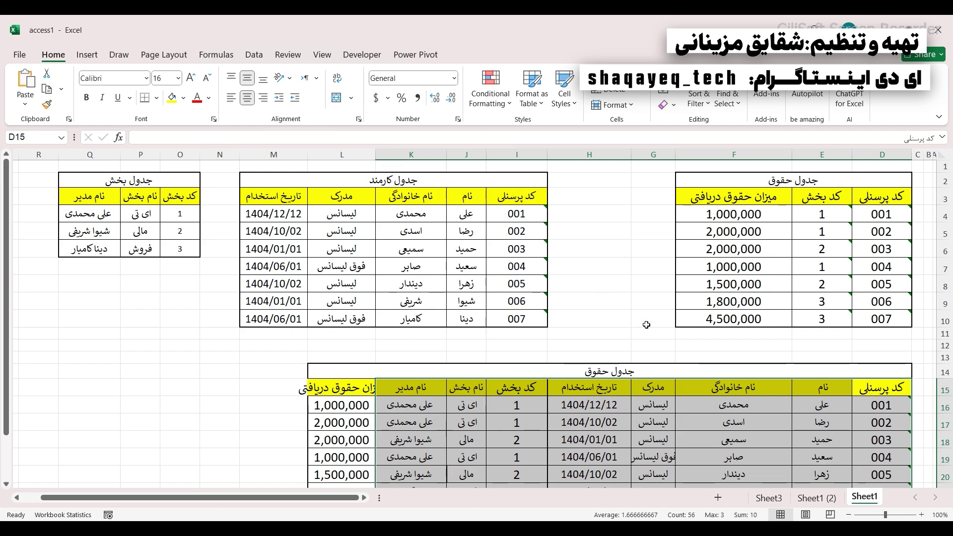
scroll(546, 323, down, 1)
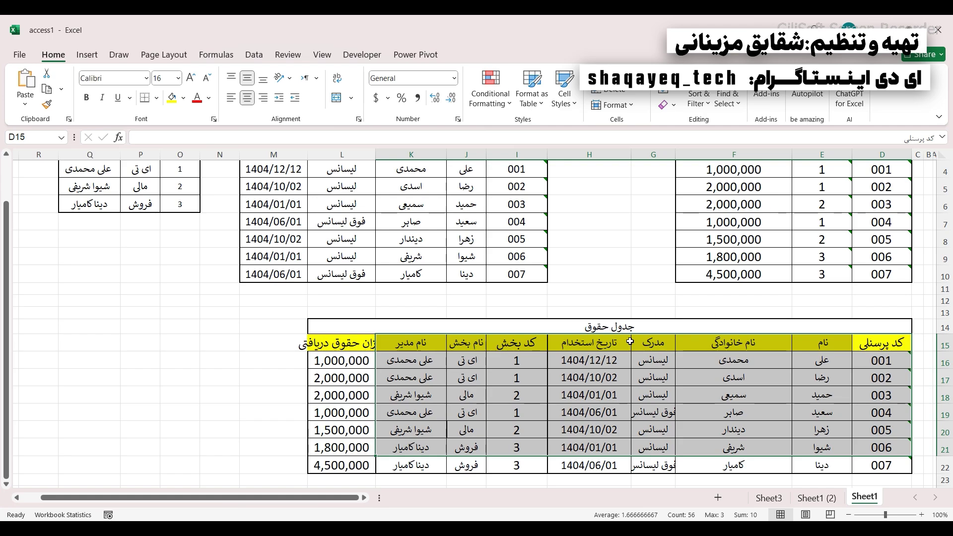
scroll(630, 342, up, 1)
drag(822, 248, 25, 281)
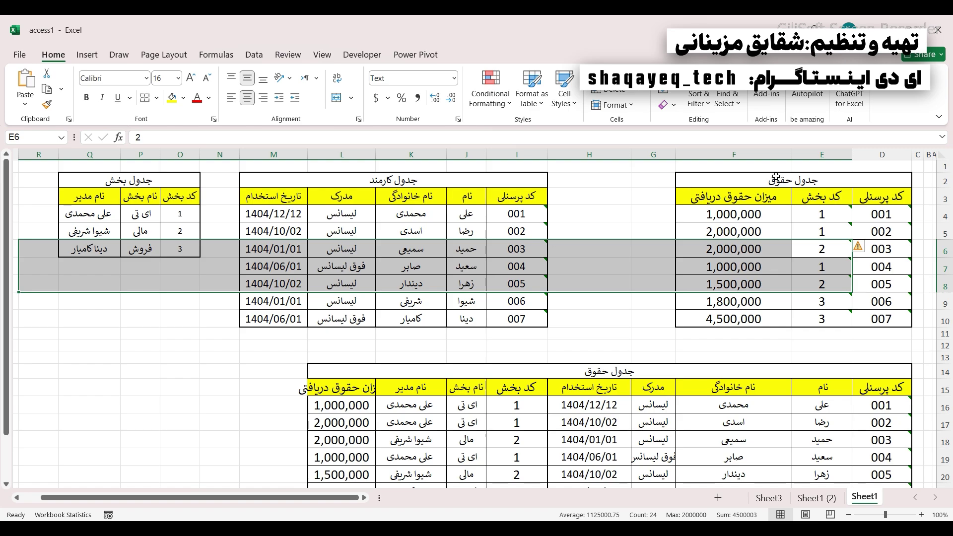
drag(774, 177, 141, 317)
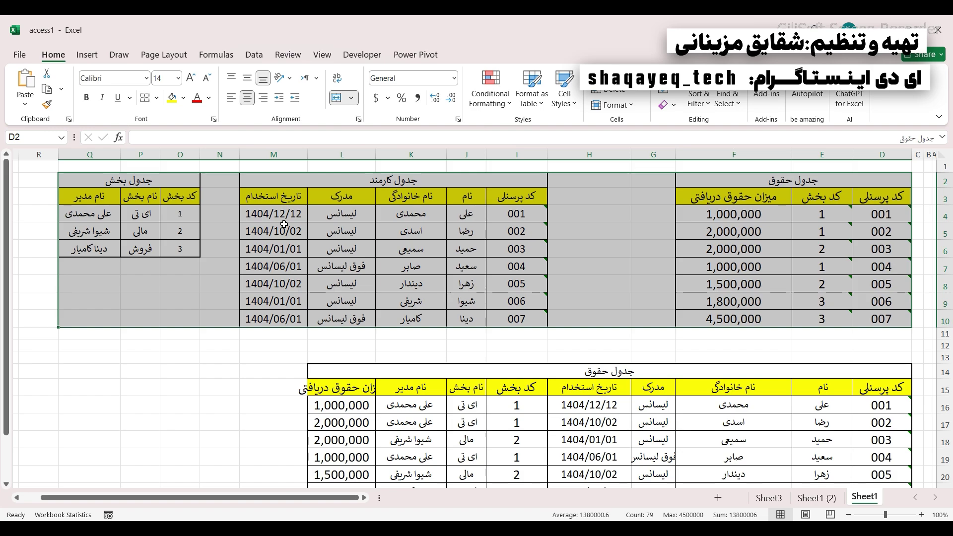
drag(804, 251, 103, 225)
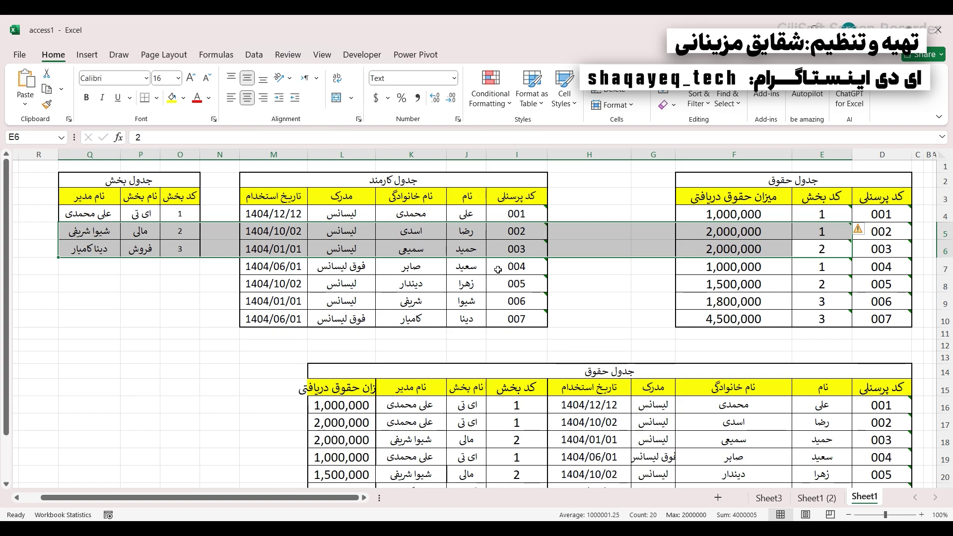
scroll(498, 270, down, 2)
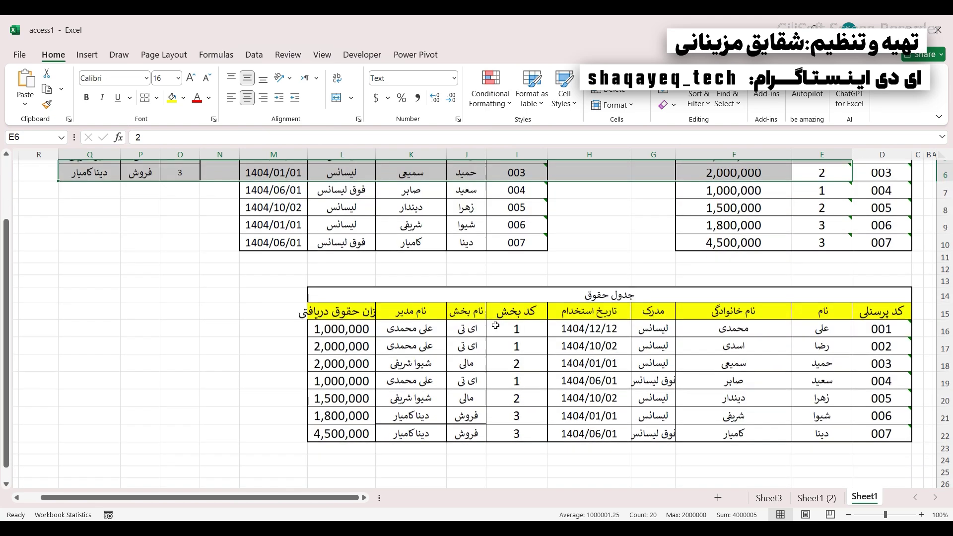
drag(556, 274, 559, 411)
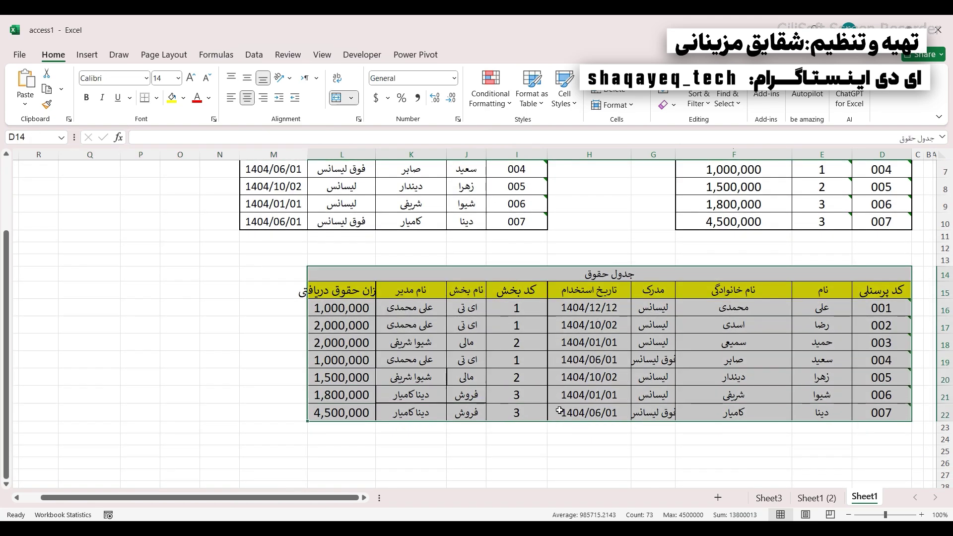
scroll(566, 332, up, 2)
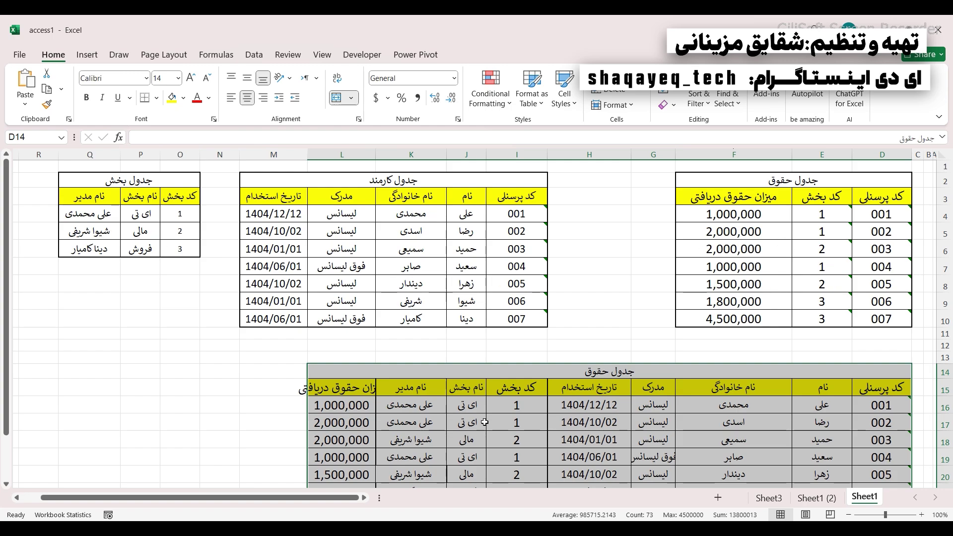
scroll(427, 290, down, 2)
scroll(476, 338, up, 2)
- Highlight the list of database terms on Sheet1 (2)
click(817, 498)
drag(214, 237, 101, 356)
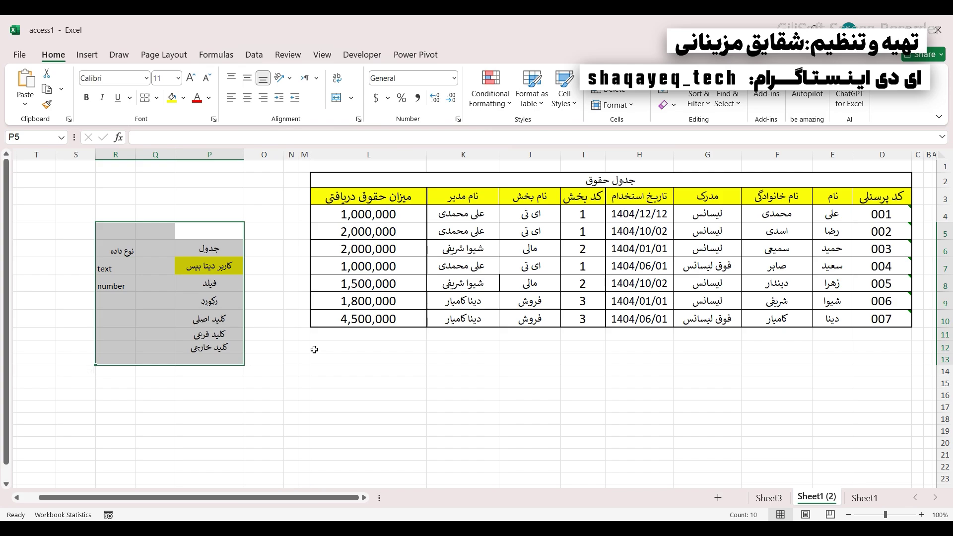
click(538, 359)
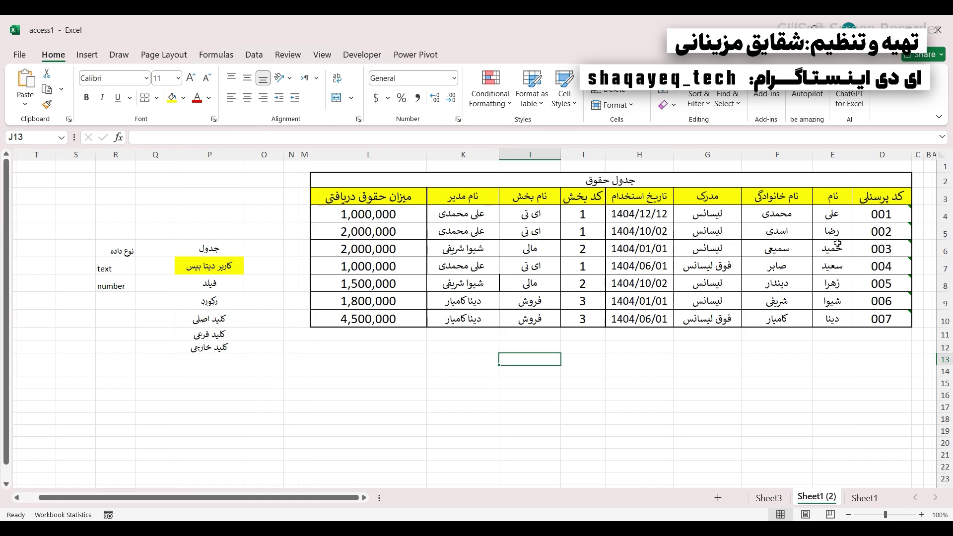
- Illustrate fields with the first-name, manager and family-name columns and records with employee 003 and 004 rows
drag(834, 201, 836, 331)
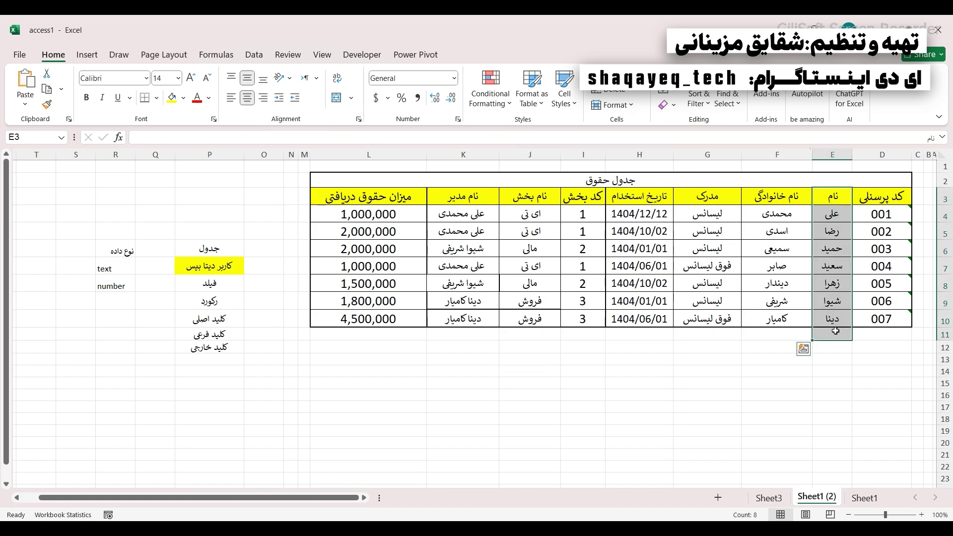
drag(882, 248, 248, 248)
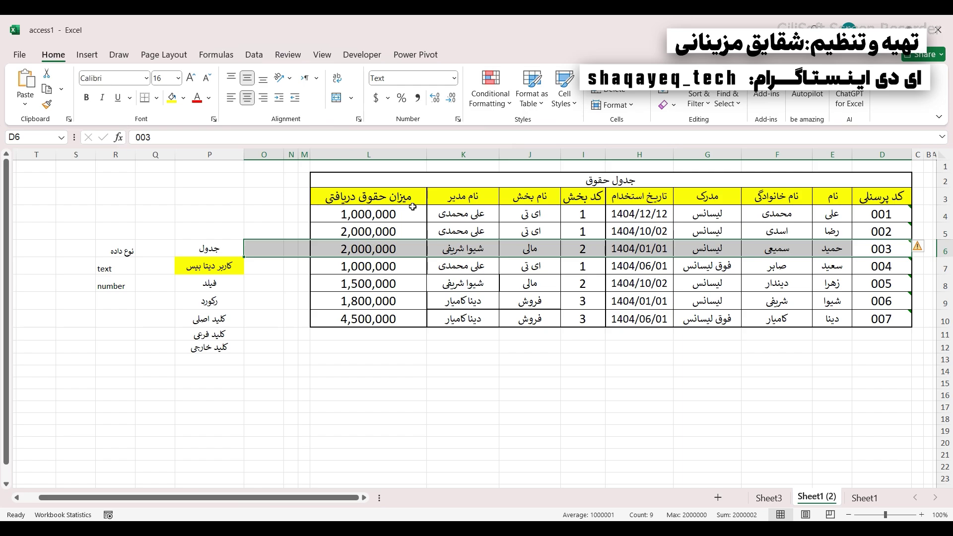
drag(466, 197, 456, 317)
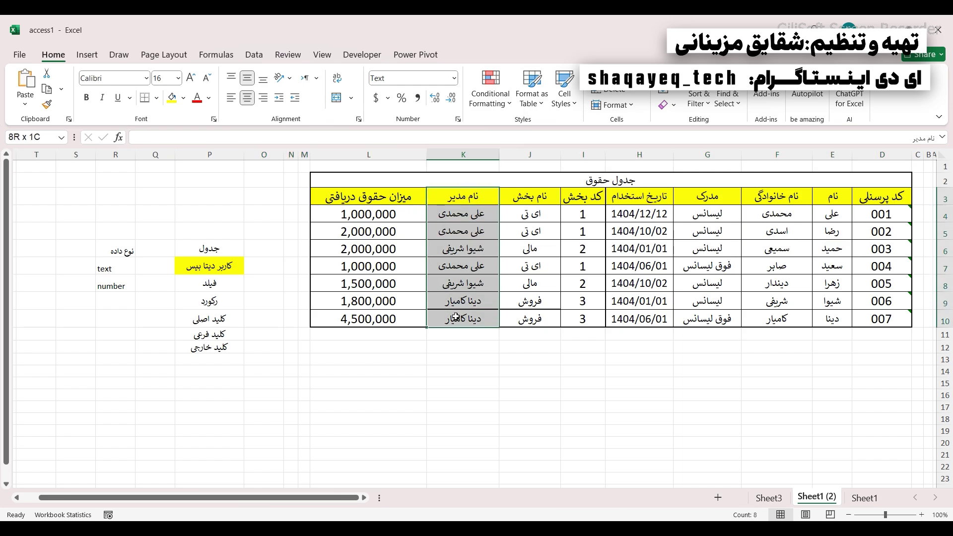
drag(738, 266, 361, 261)
drag(768, 196, 761, 320)
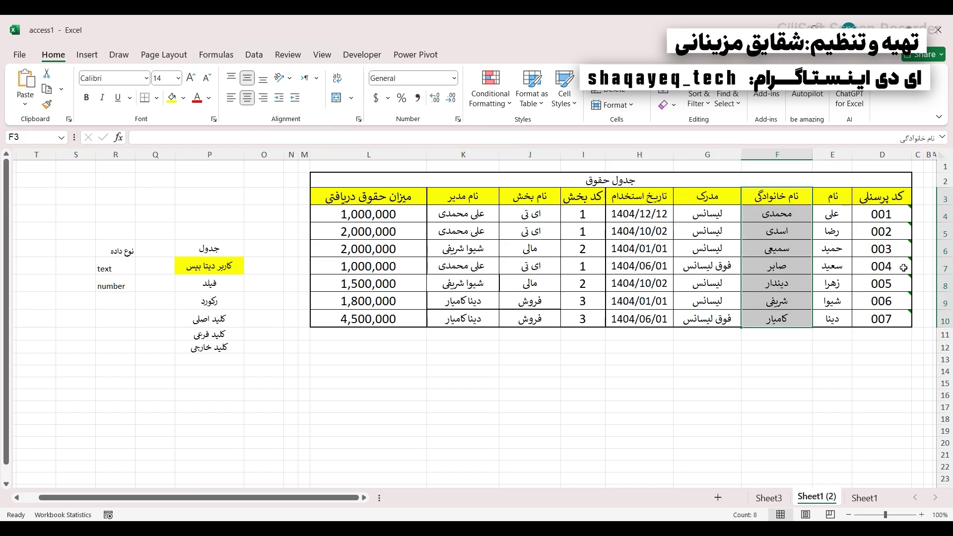
drag(903, 268, 326, 259)
drag(218, 283, 226, 301)
- Mark the rows of employees 002, 003 and 004 as example records
click(534, 226)
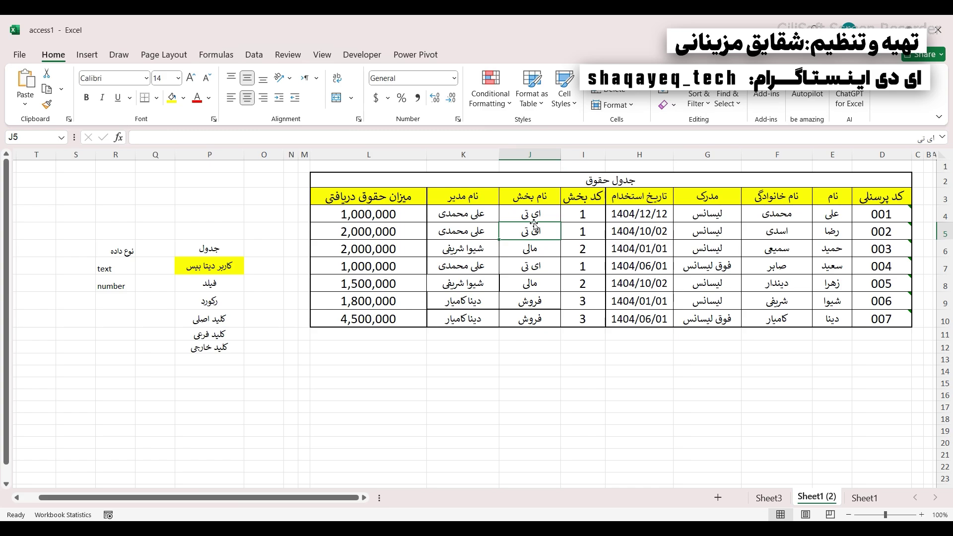
drag(439, 173, 555, 247)
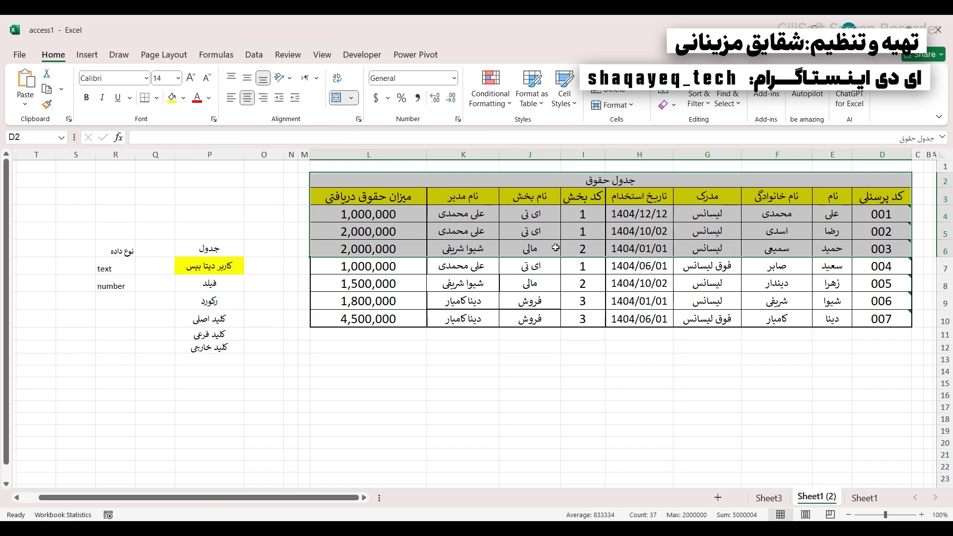
click(474, 196)
drag(892, 251, 332, 253)
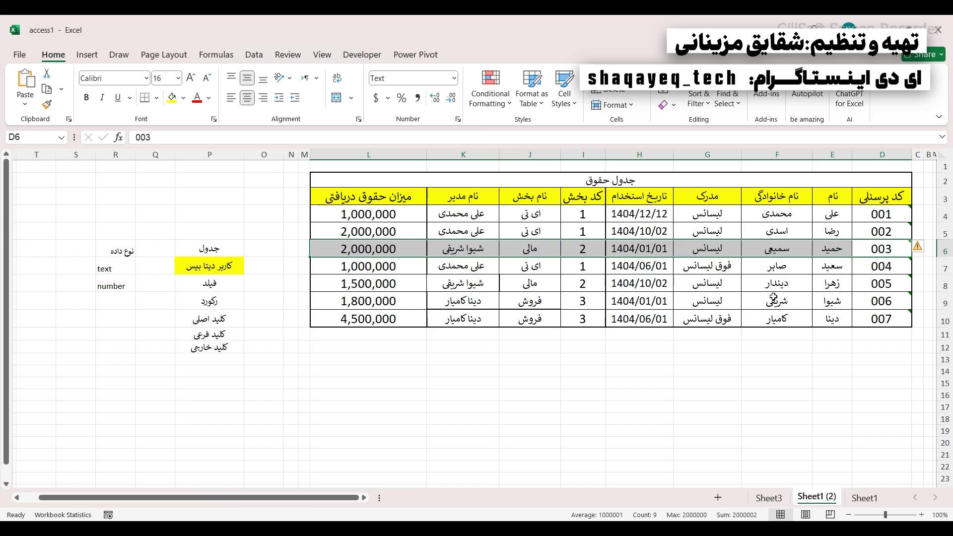
drag(883, 234, 411, 234)
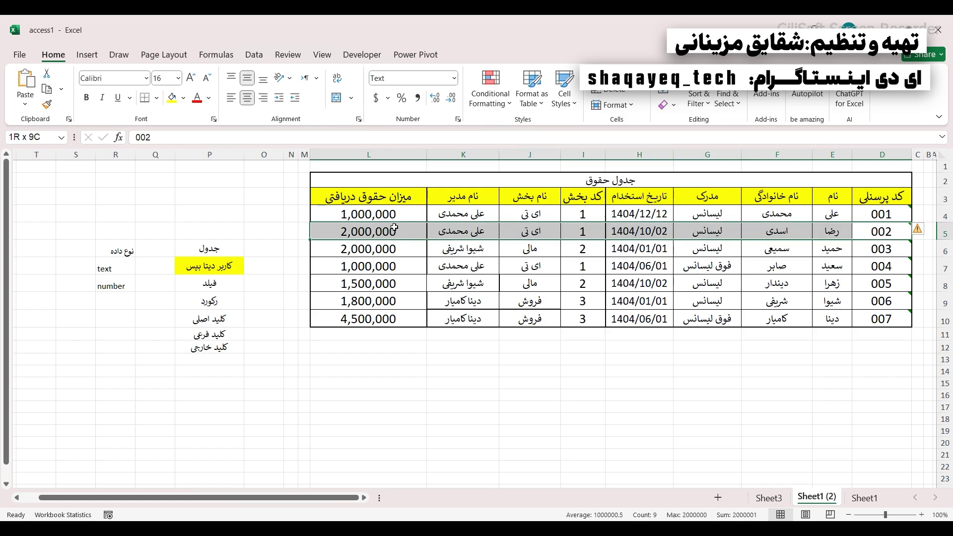
click(861, 271)
drag(861, 271, 320, 270)
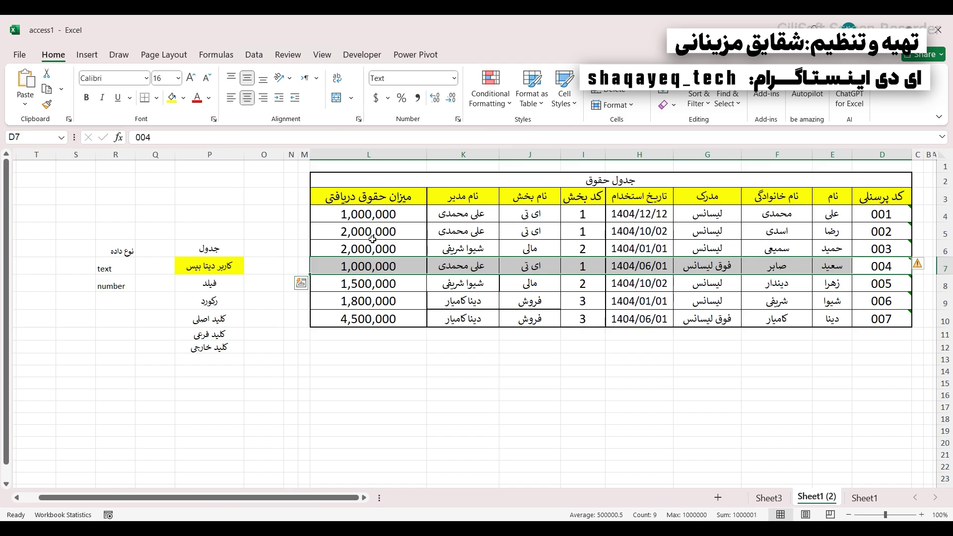
- Select a salary table column and employee 004's row, then the فیلد and رکورد terms
drag(780, 184, 792, 320)
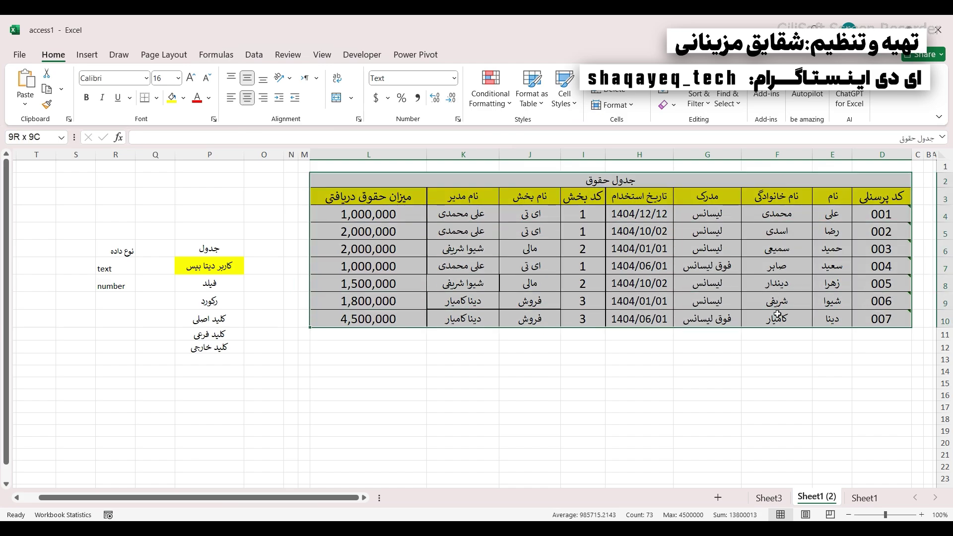
drag(777, 198, 777, 302)
drag(862, 258, 260, 271)
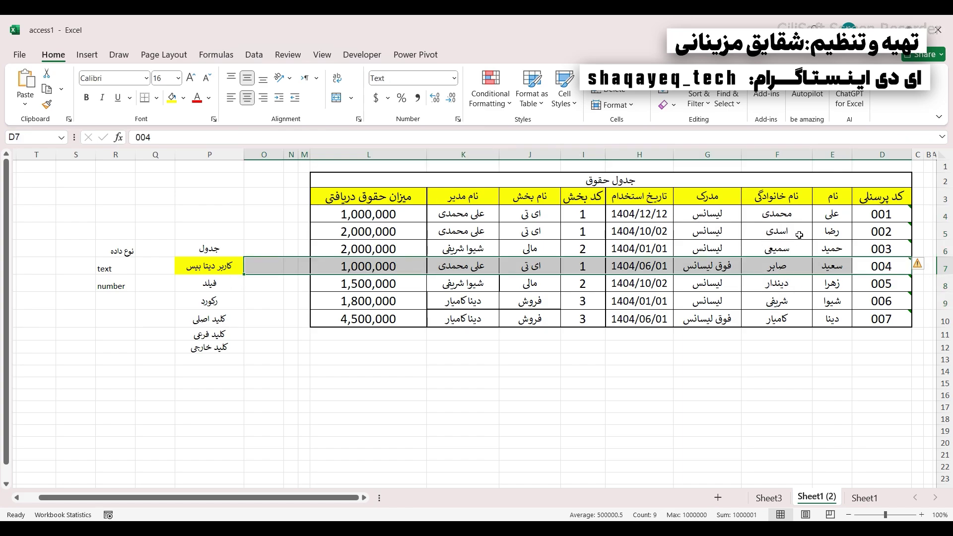
drag(877, 238, 707, 232)
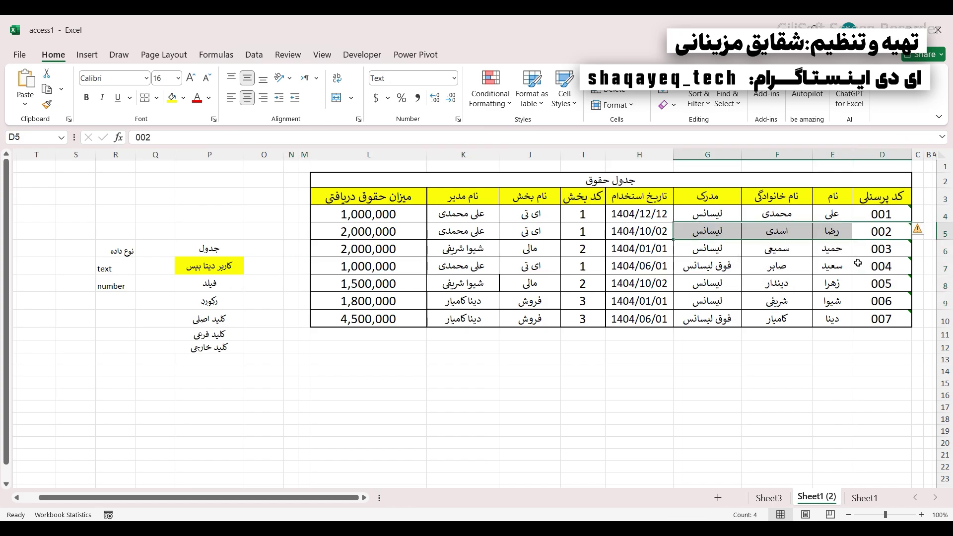
drag(863, 263, 306, 262)
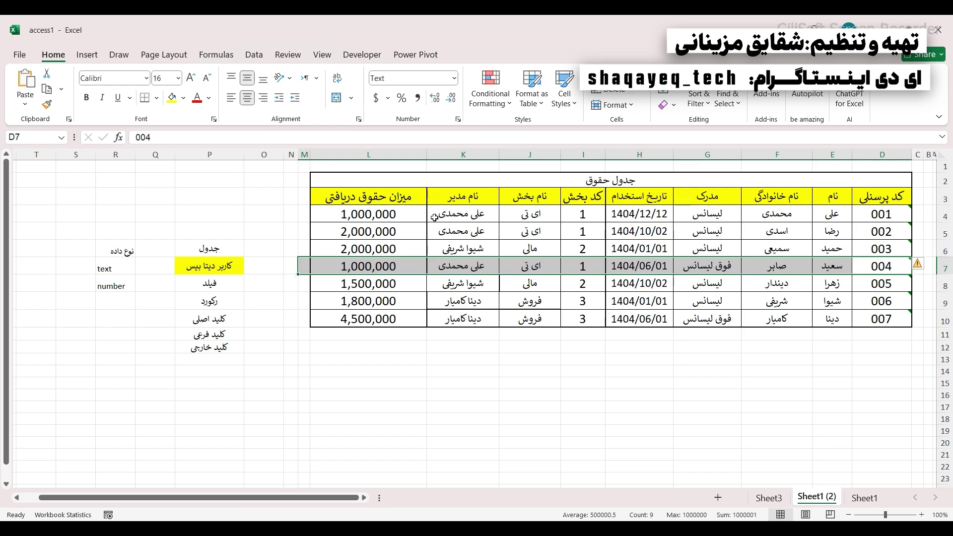
drag(198, 285, 180, 308)
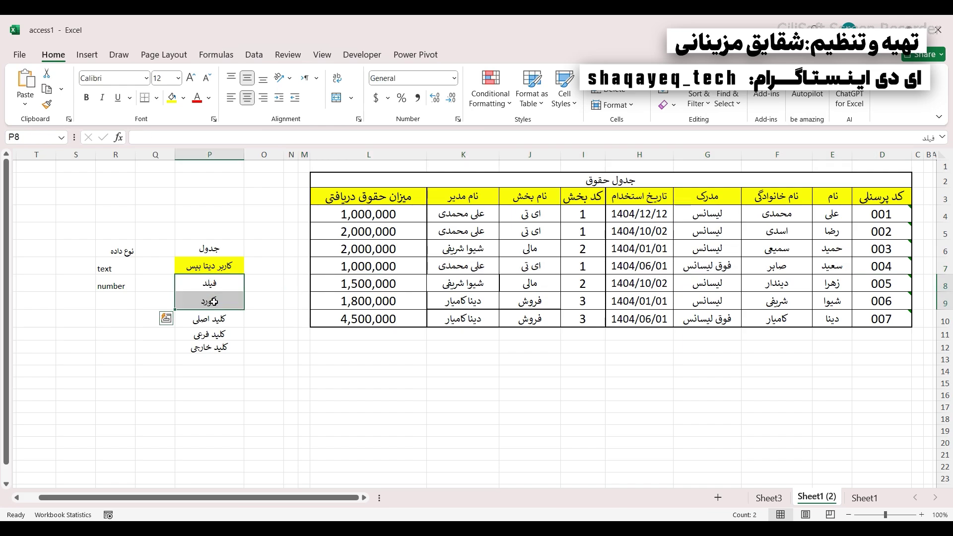
click(209, 248)
drag(324, 214, 704, 231)
click(683, 285)
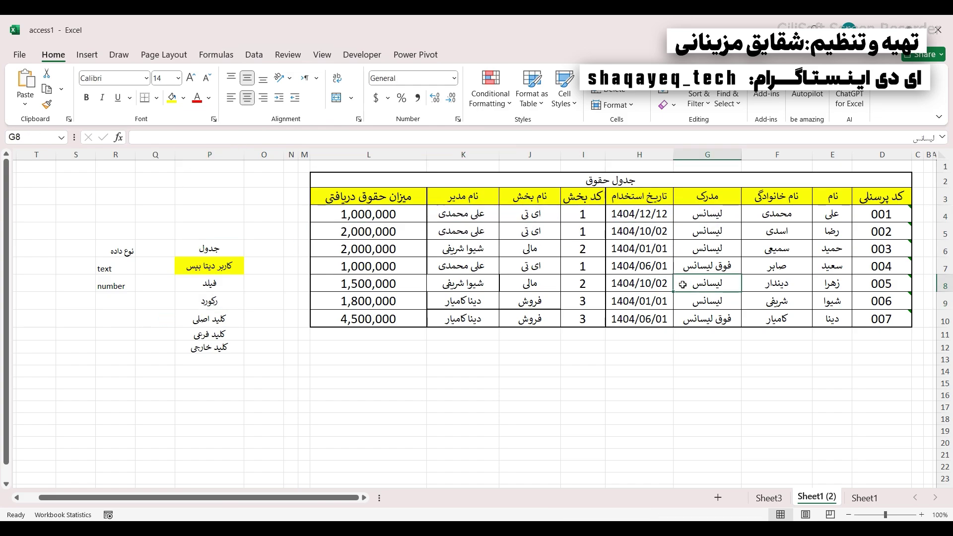
click(540, 369)
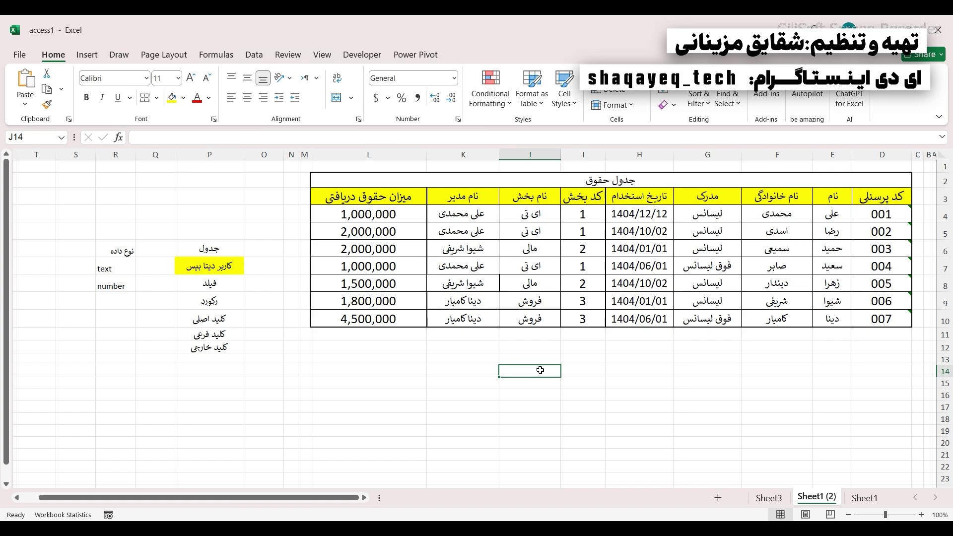
click(210, 319)
click(207, 332)
click(210, 349)
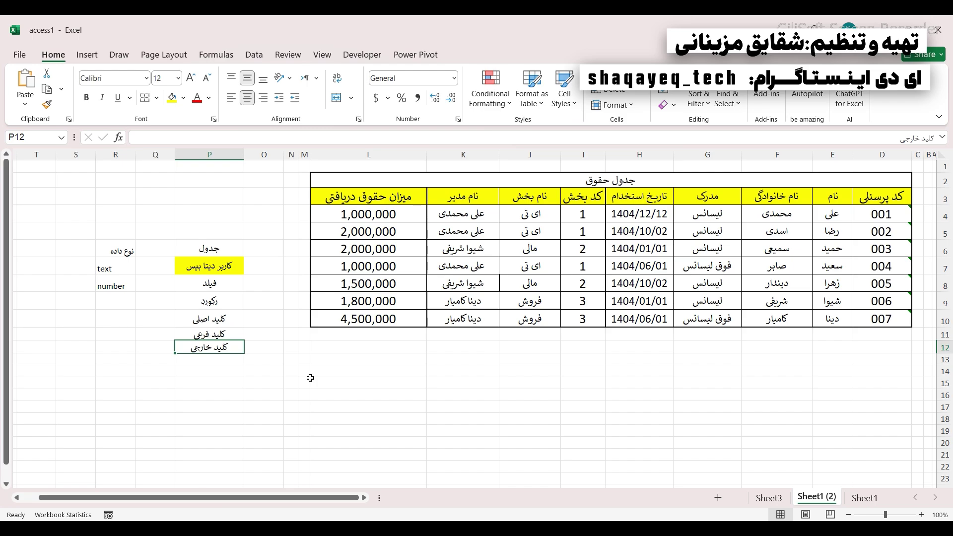
key(Up)
key(Up)
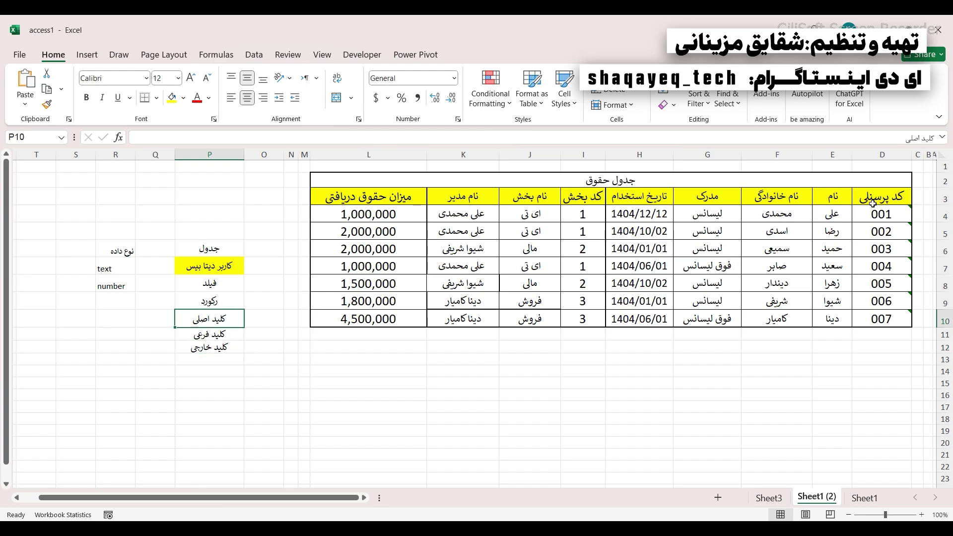
drag(840, 180, 591, 326)
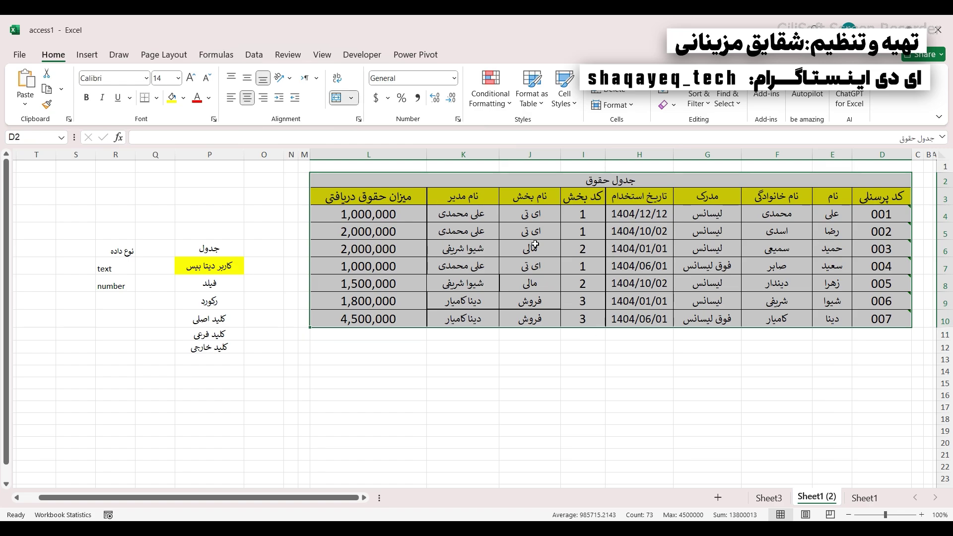
click(467, 248)
drag(881, 231, 332, 237)
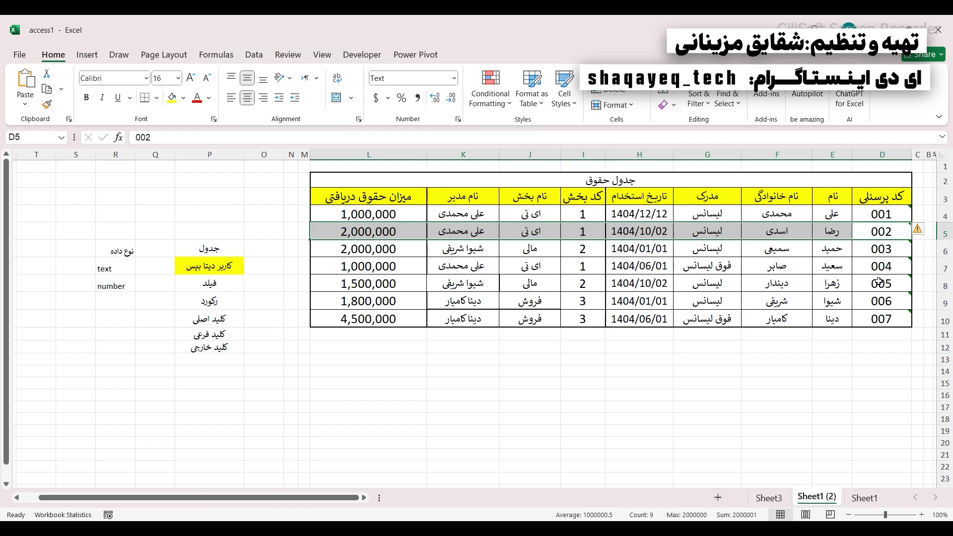
drag(879, 282, 357, 283)
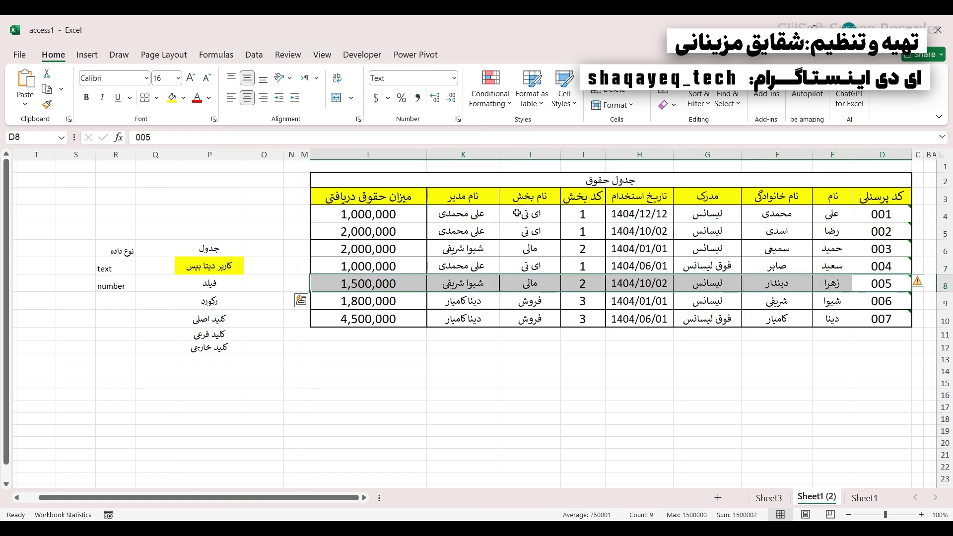
click(824, 200)
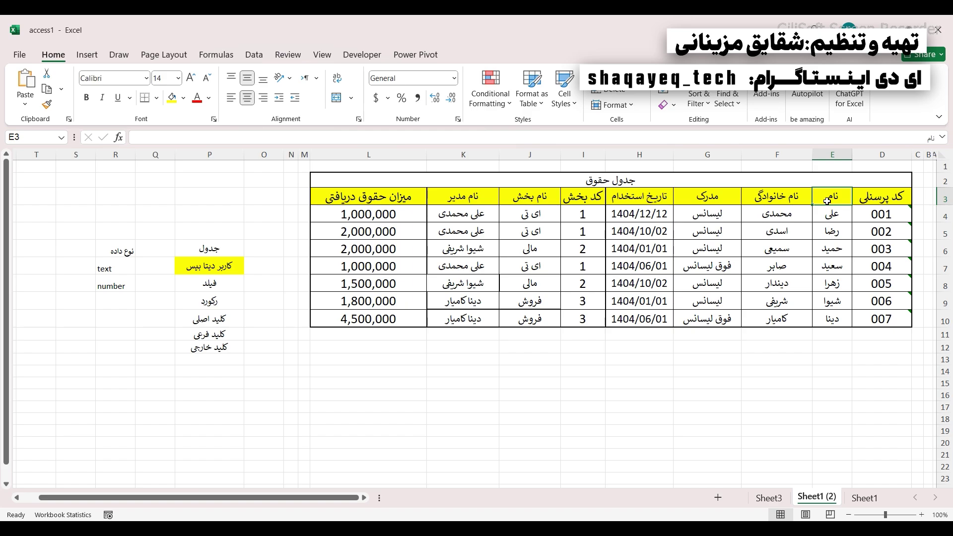
click(521, 204)
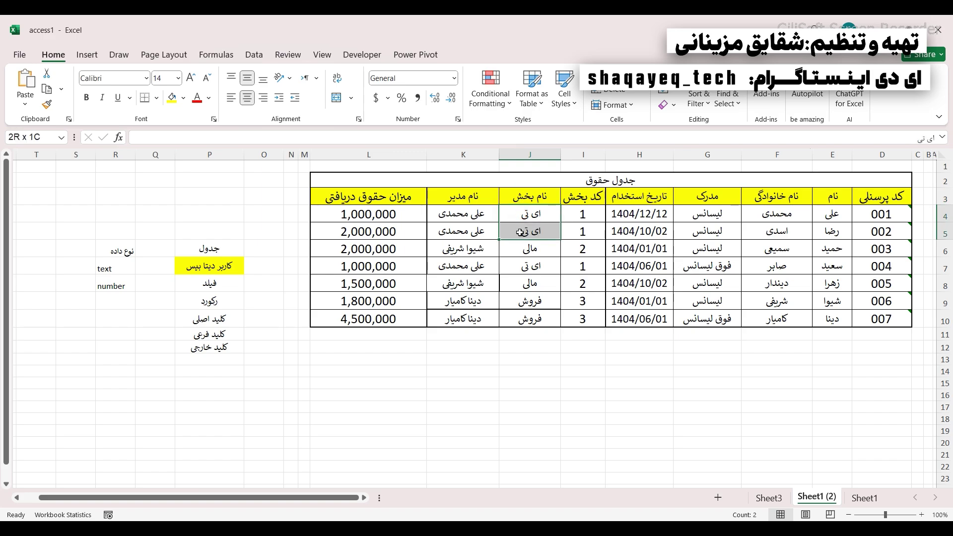
drag(359, 214, 692, 217)
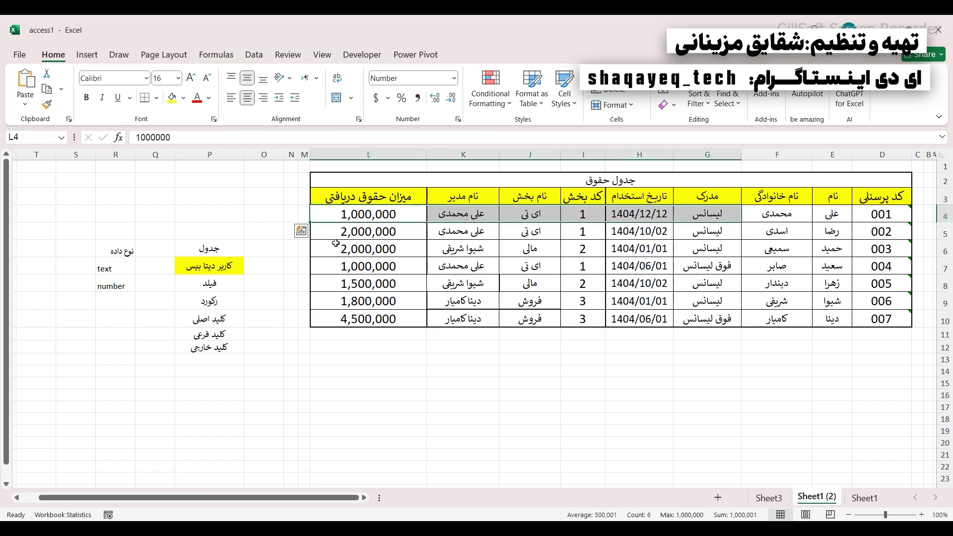
drag(338, 235, 691, 235)
drag(387, 265, 668, 266)
click(530, 231)
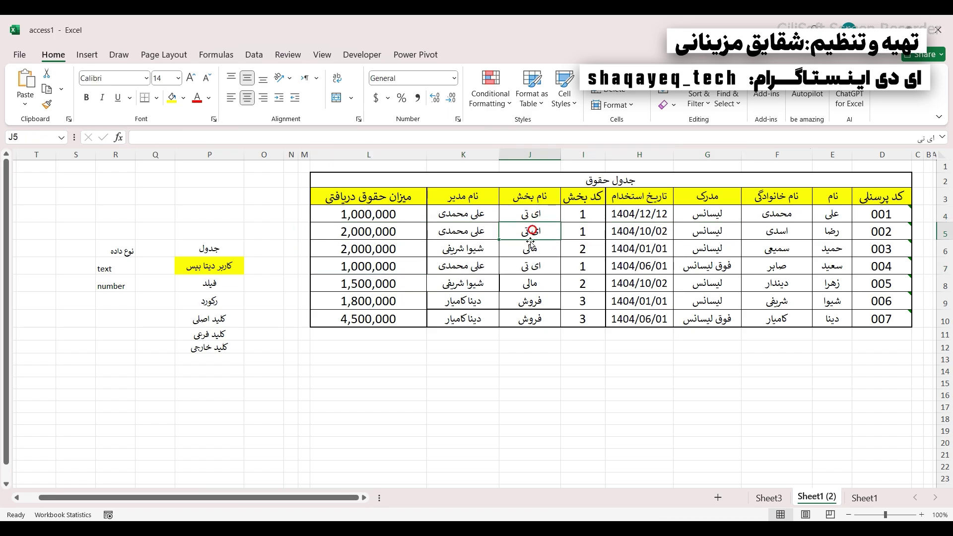
click(531, 263)
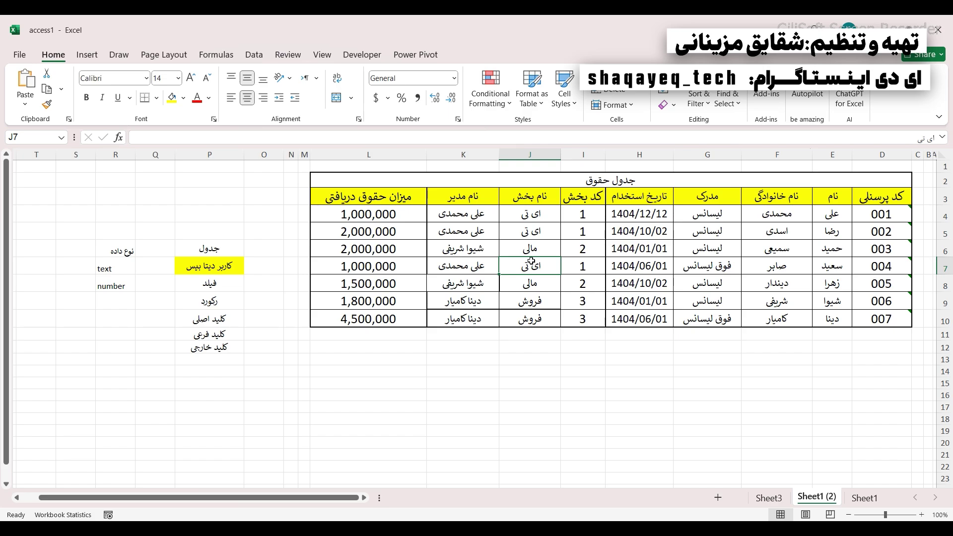
drag(373, 215, 549, 222)
drag(370, 231, 567, 230)
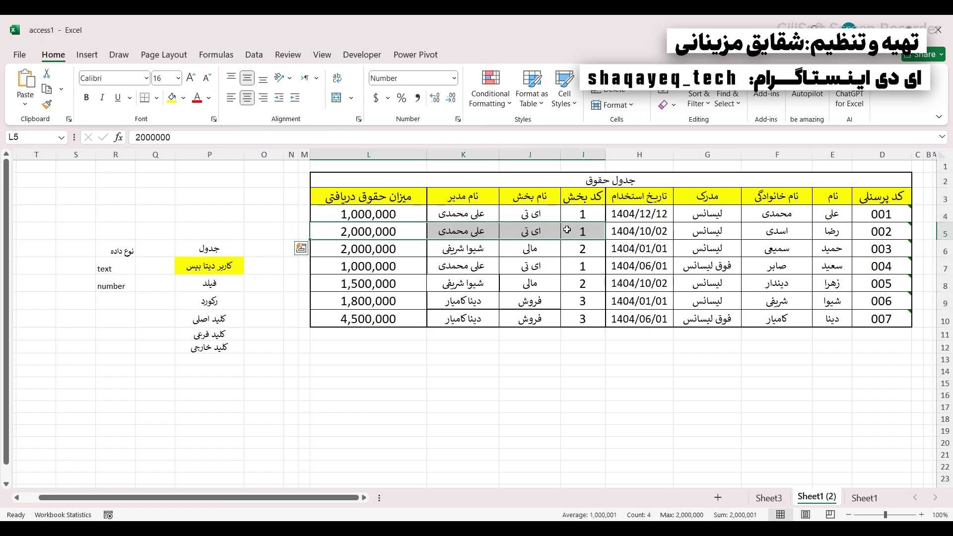
click(408, 194)
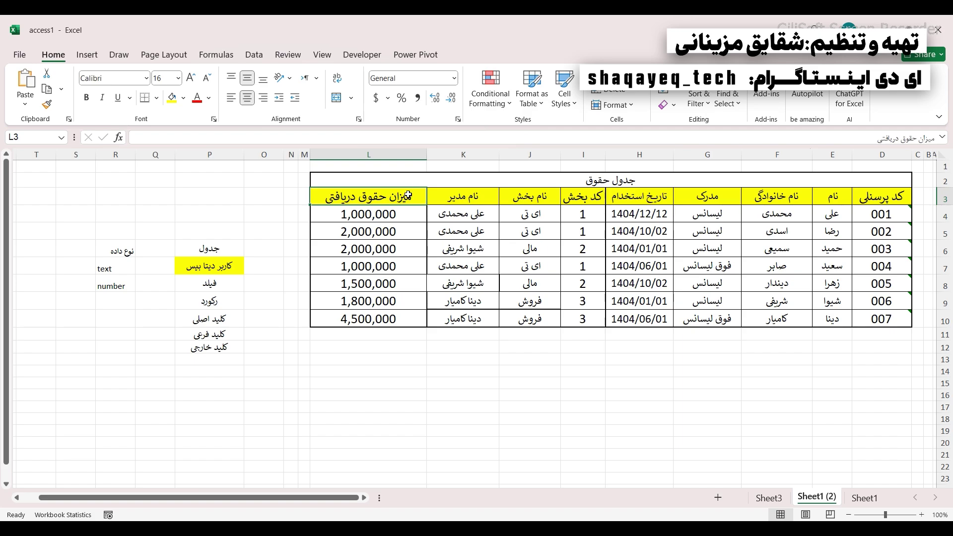
click(347, 218)
click(352, 267)
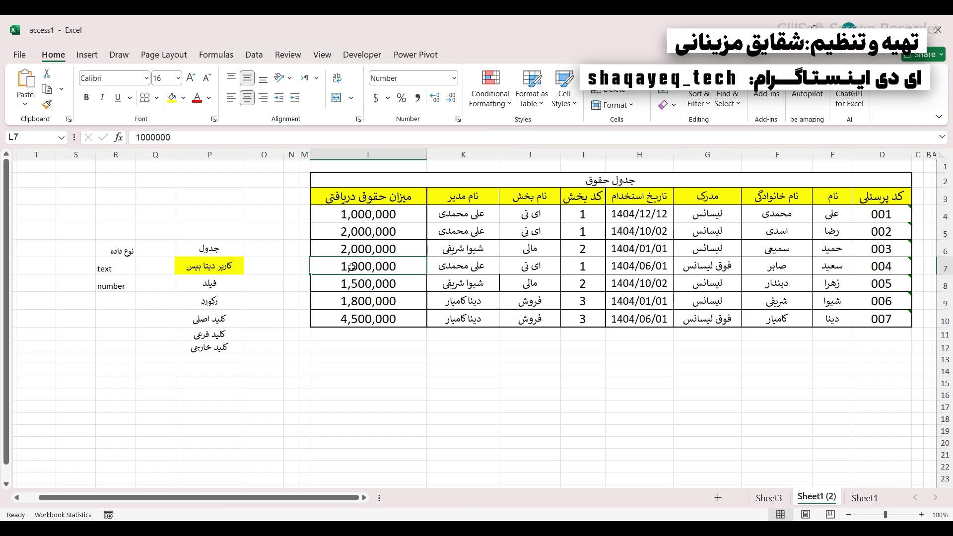
drag(335, 230, 336, 249)
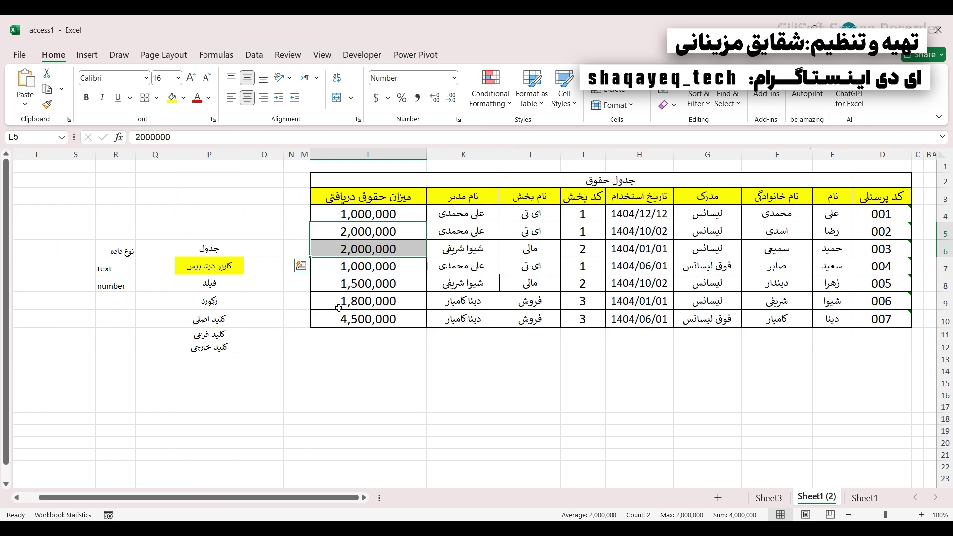
click(578, 197)
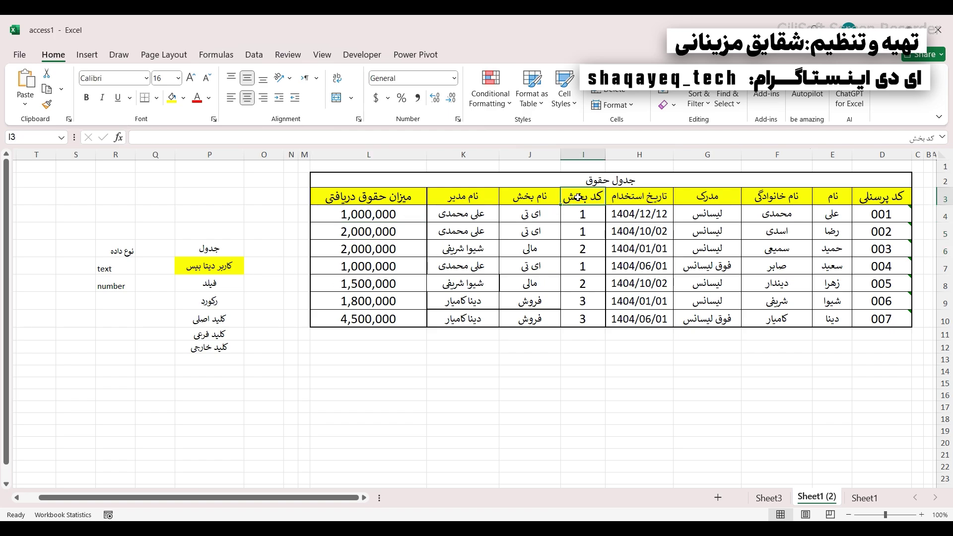
drag(578, 214, 578, 250)
click(574, 268)
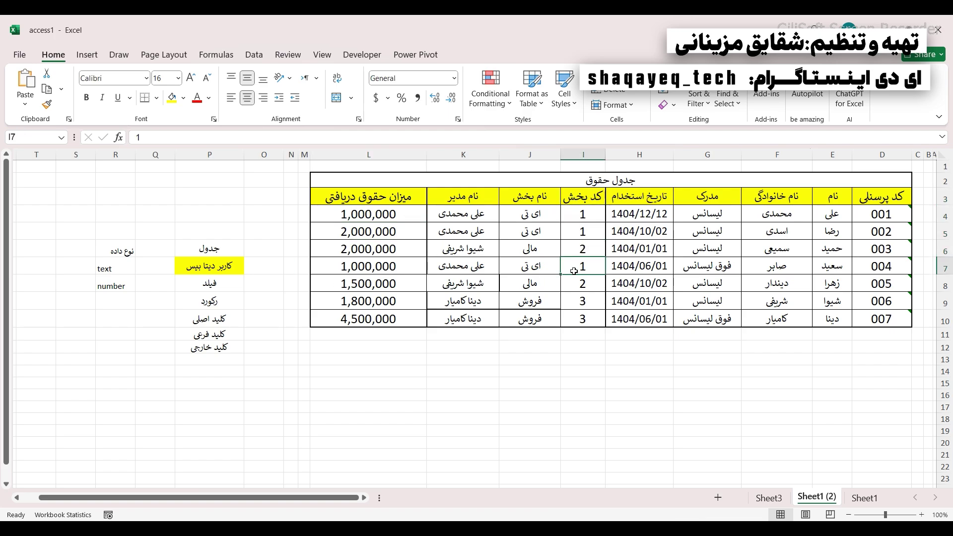
drag(313, 214, 906, 210)
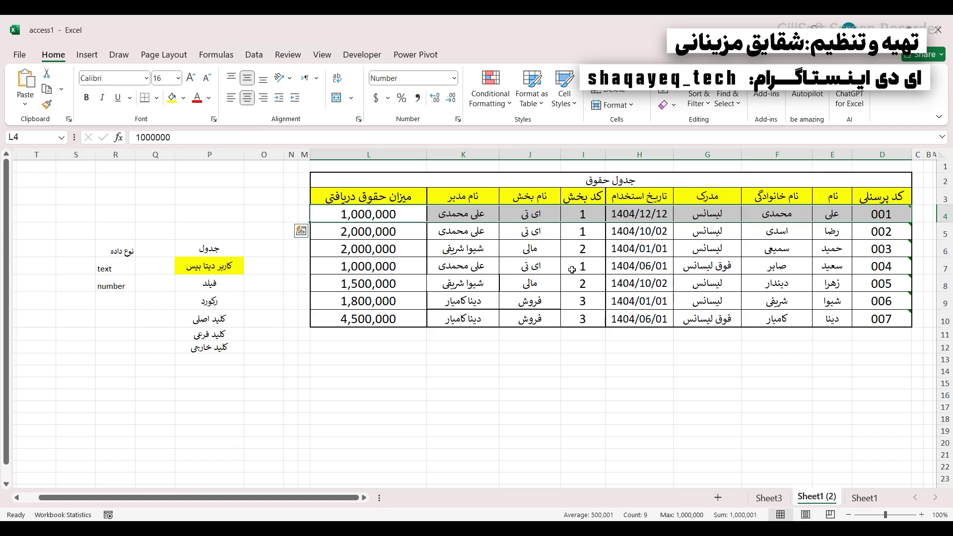
click(629, 201)
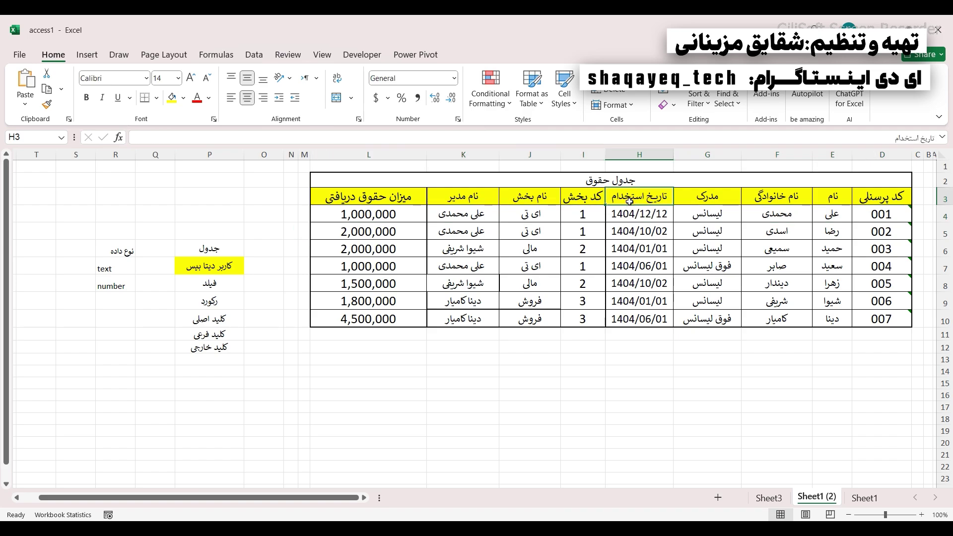
drag(698, 216, 701, 286)
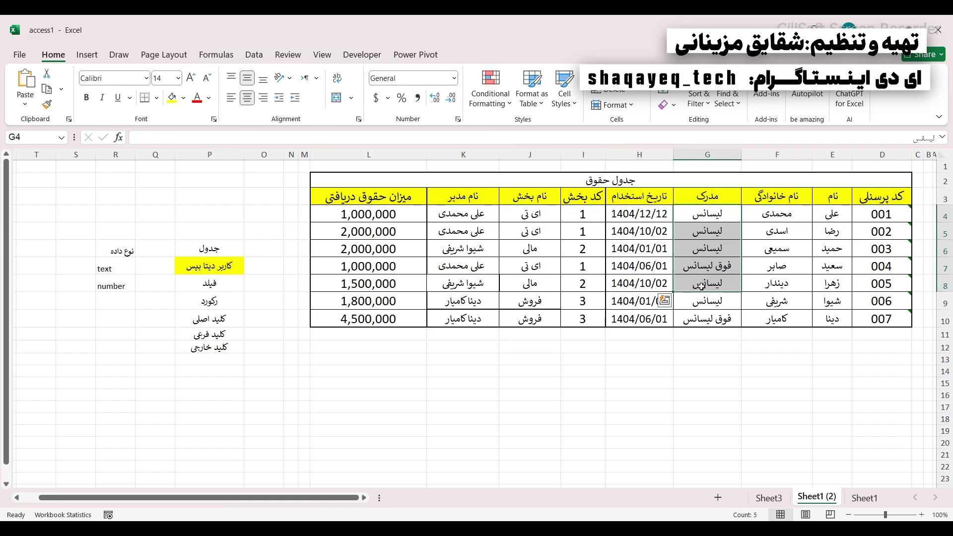
drag(683, 217, 685, 257)
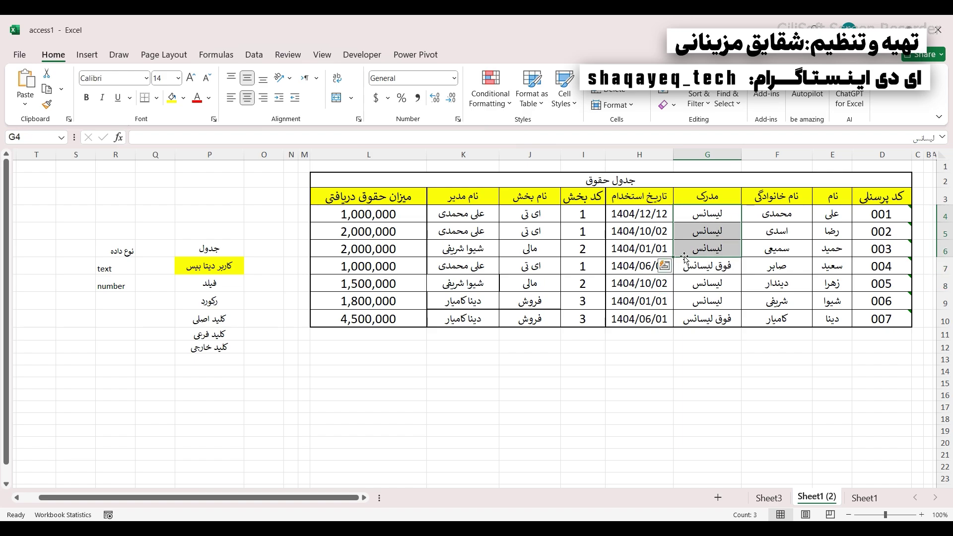
click(768, 214)
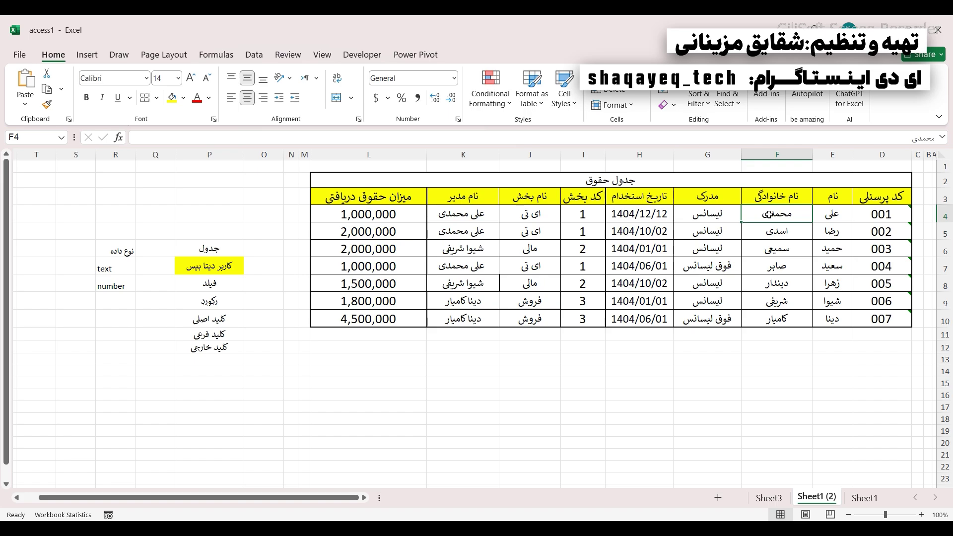
drag(768, 214, 764, 316)
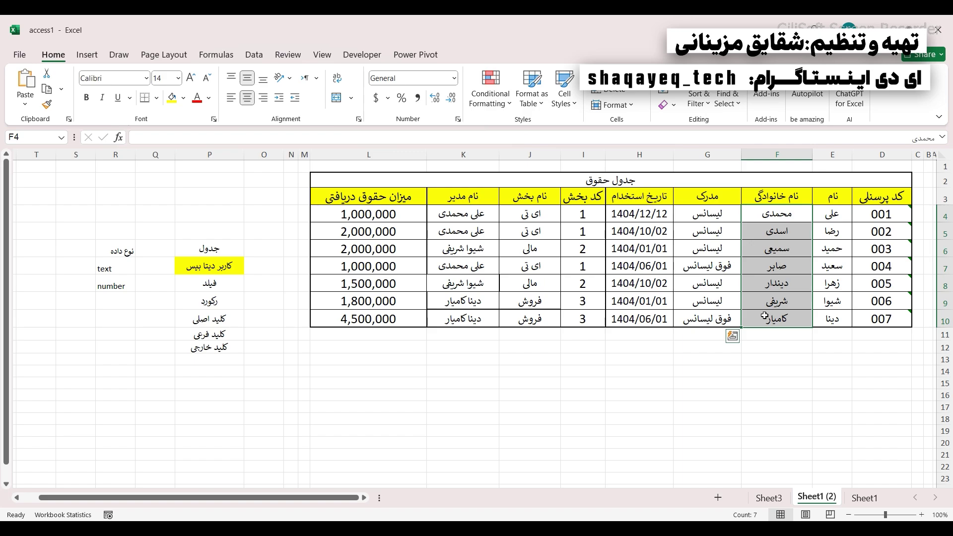
click(818, 214)
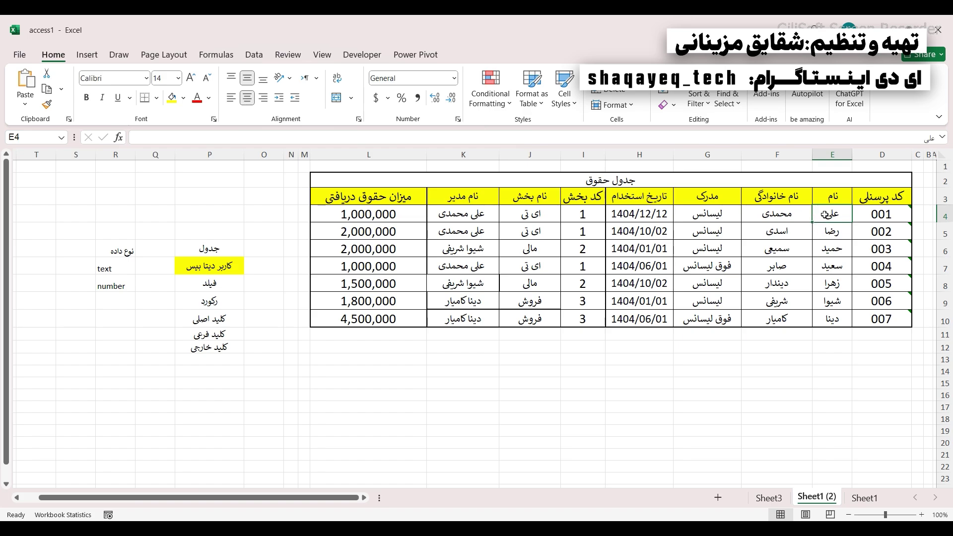
drag(824, 214, 829, 315)
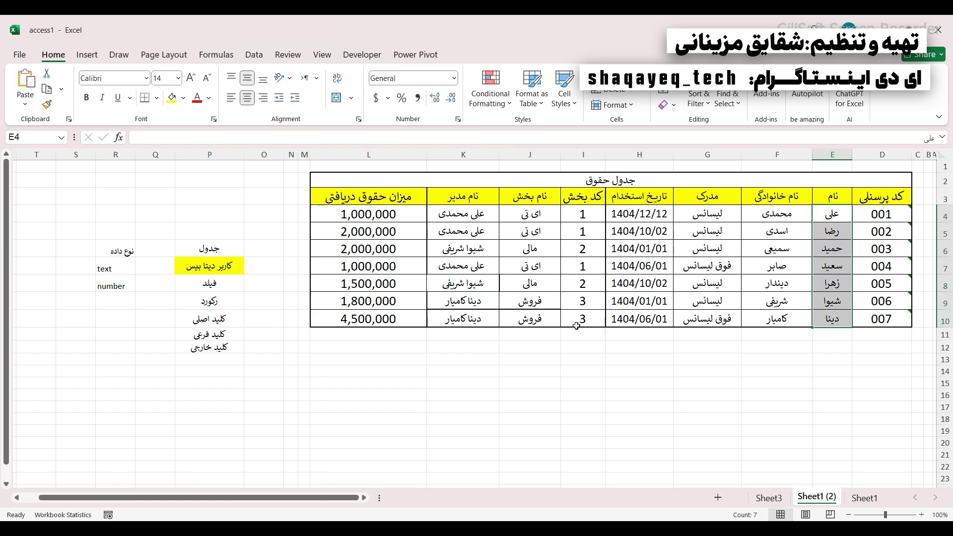
drag(872, 236, 717, 231)
drag(881, 263, 779, 266)
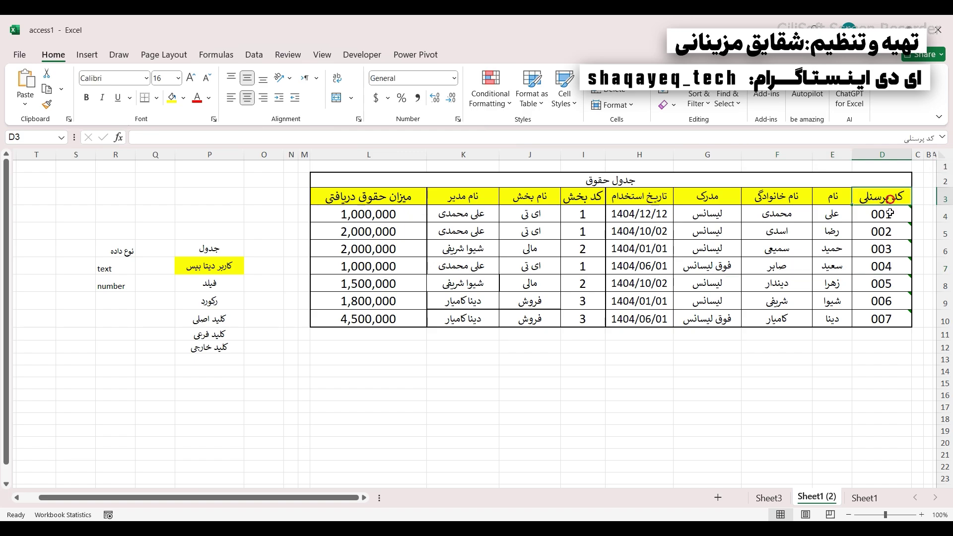
- Highlight personnel codes 001–006 and the نام and نام خانوادگی headings
click(890, 198)
drag(889, 222, 886, 304)
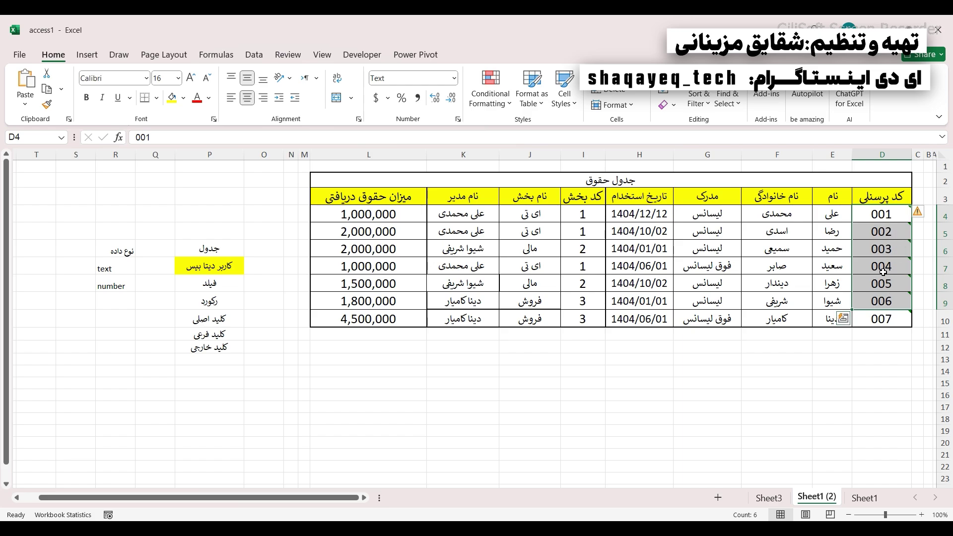
click(828, 196)
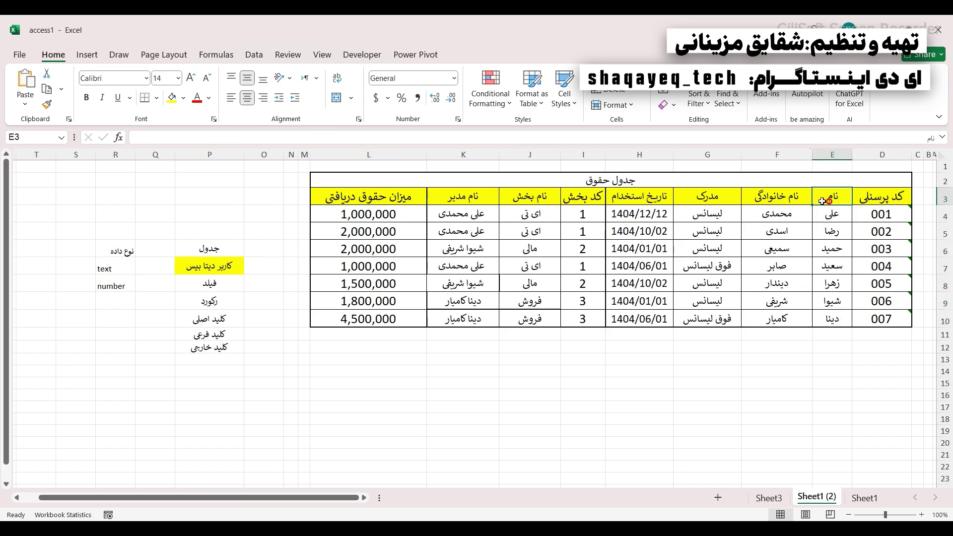
click(793, 195)
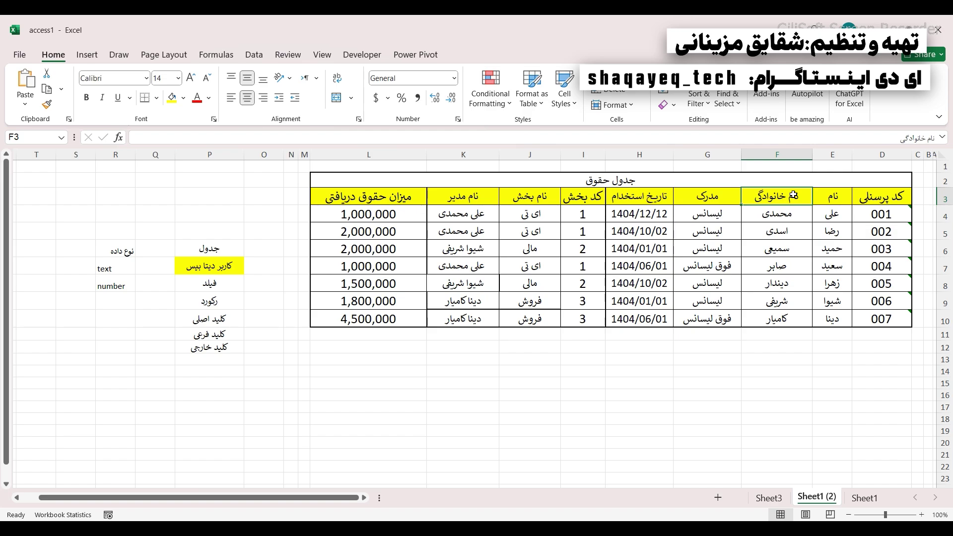
click(819, 198)
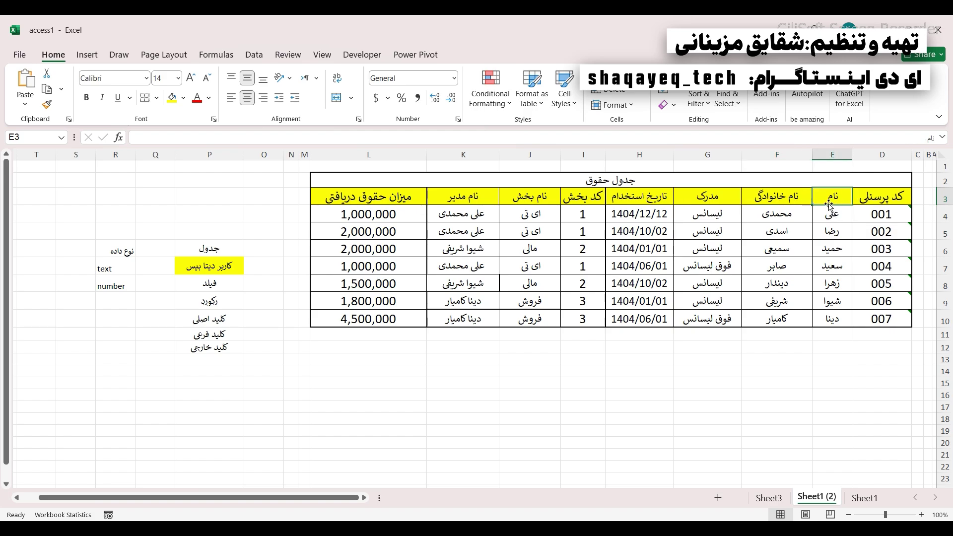
drag(828, 199, 783, 194)
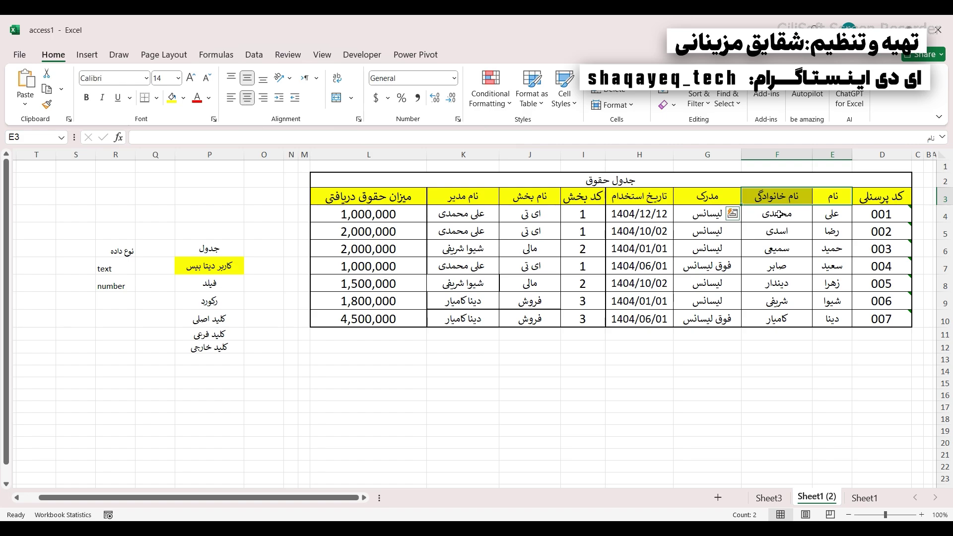
- Replace record 004's first name in E7 with employee 001's first name
click(838, 265)
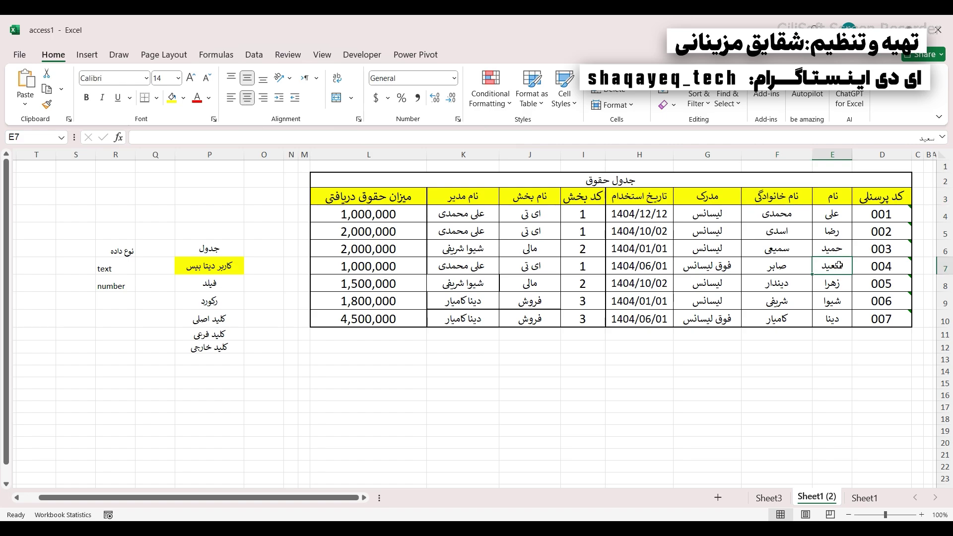
text(ug)
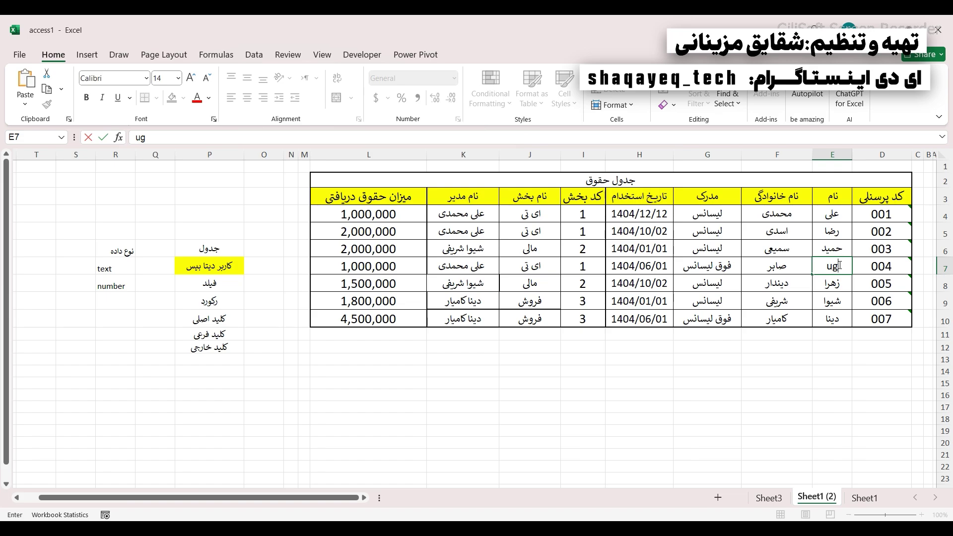
key(BackSpace)
key(BackSpace)
text(علی)
click(792, 285)
- Select the first-name column values and the two name headings to review
click(820, 277)
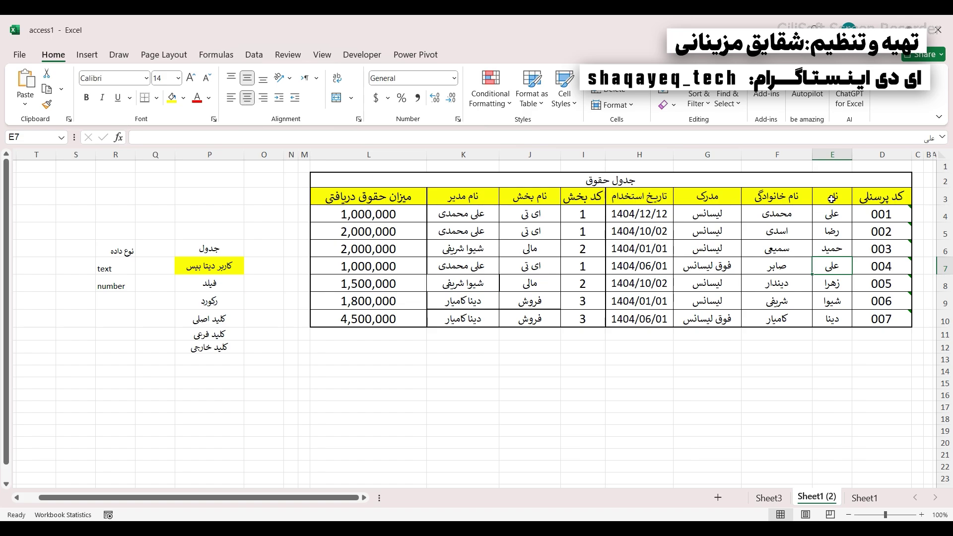
drag(831, 197, 829, 319)
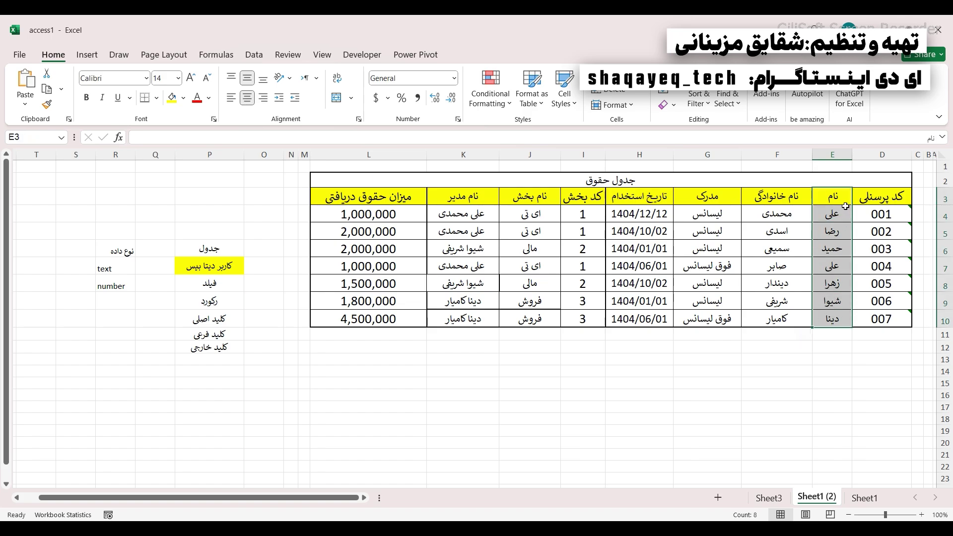
drag(836, 210, 797, 197)
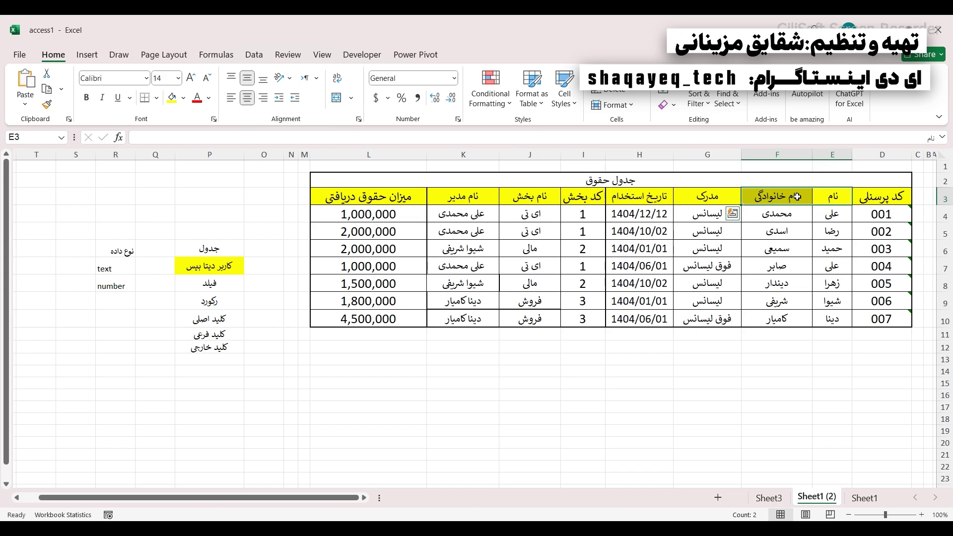
drag(831, 214, 790, 219)
drag(830, 267, 789, 268)
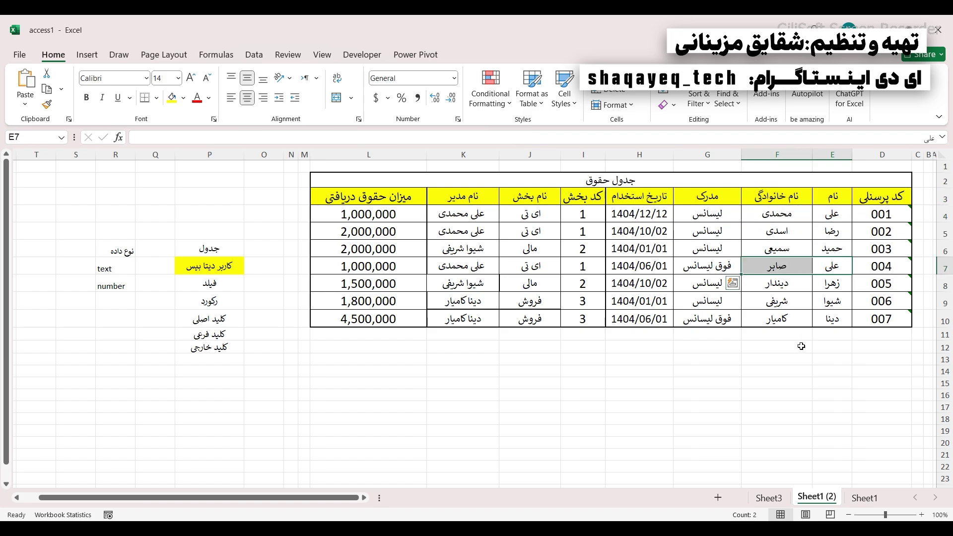
click(826, 197)
drag(825, 197, 795, 195)
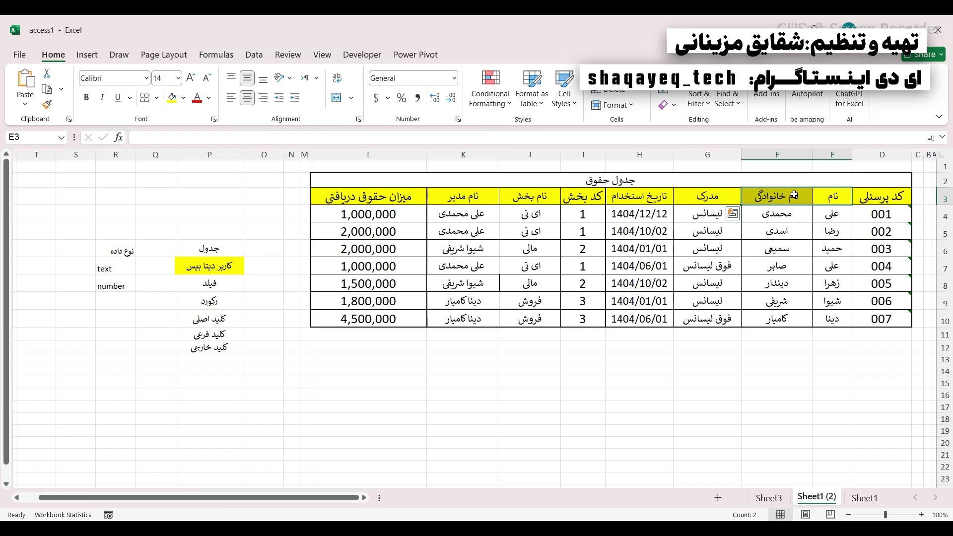
drag(794, 195, 832, 302)
drag(751, 203, 752, 302)
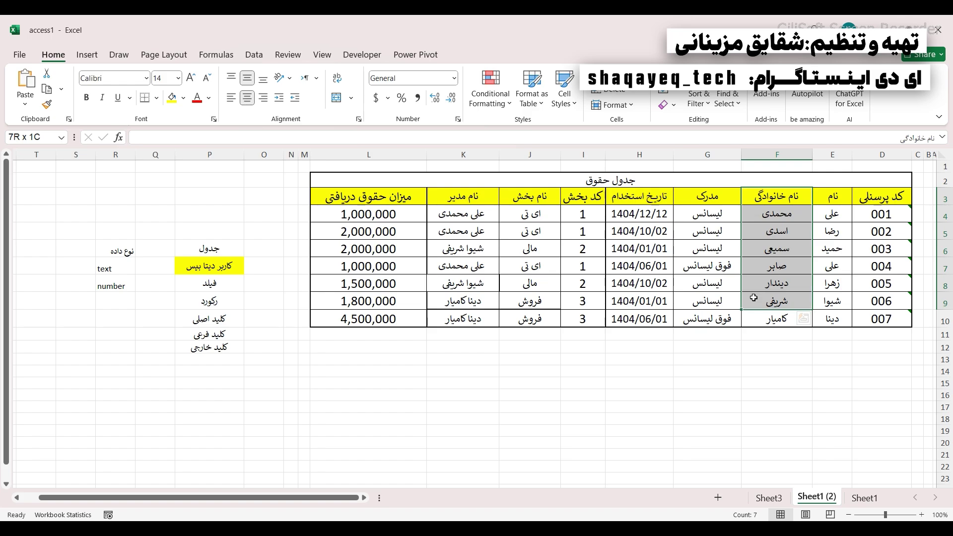
drag(844, 205, 832, 271)
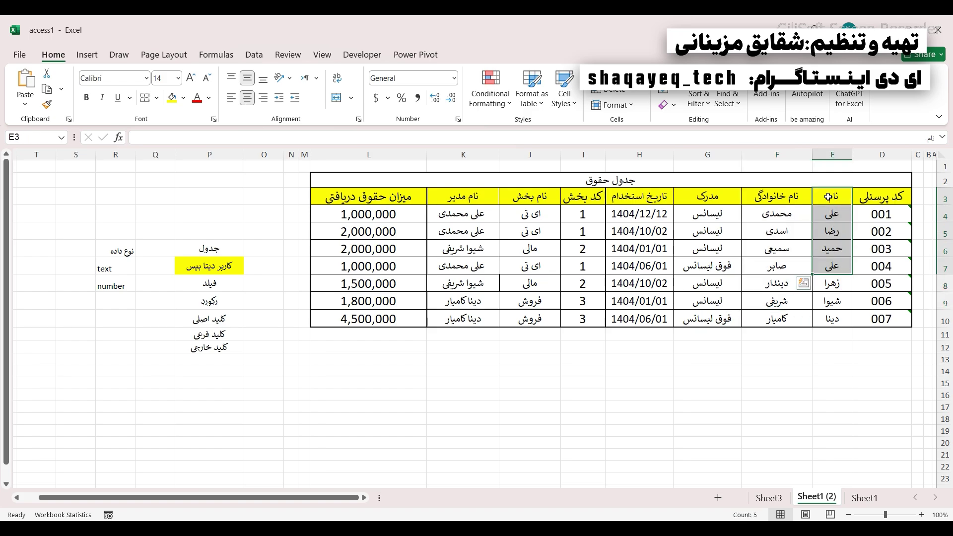
drag(829, 199, 774, 193)
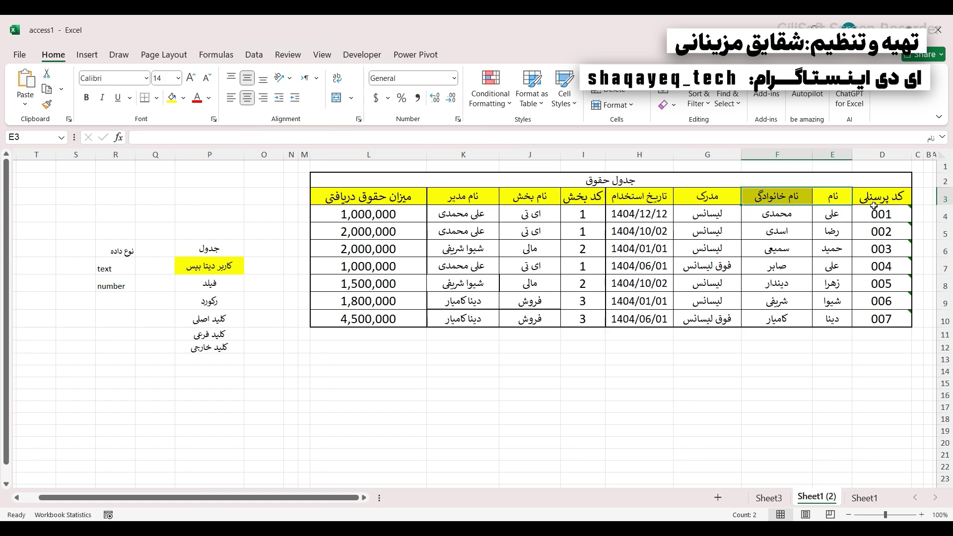
drag(872, 198, 327, 192)
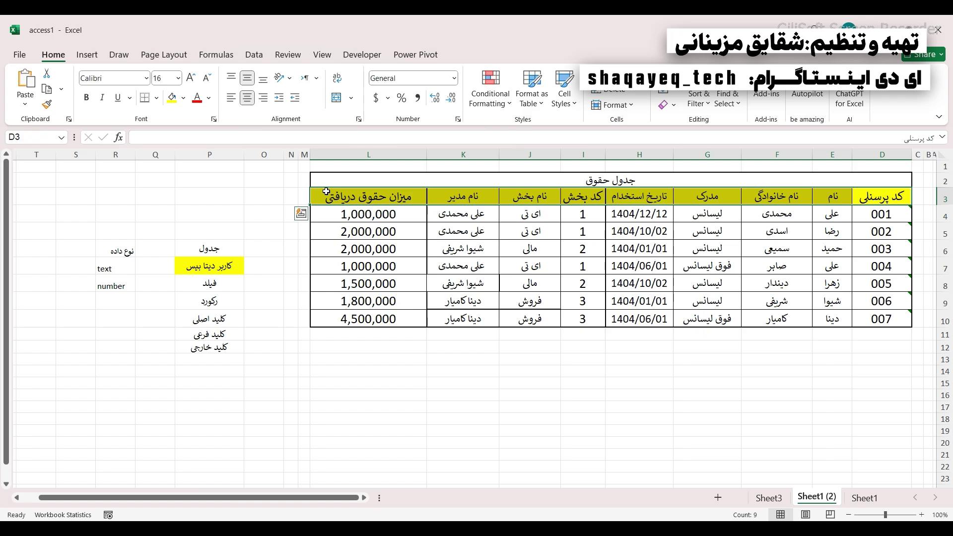
click(773, 237)
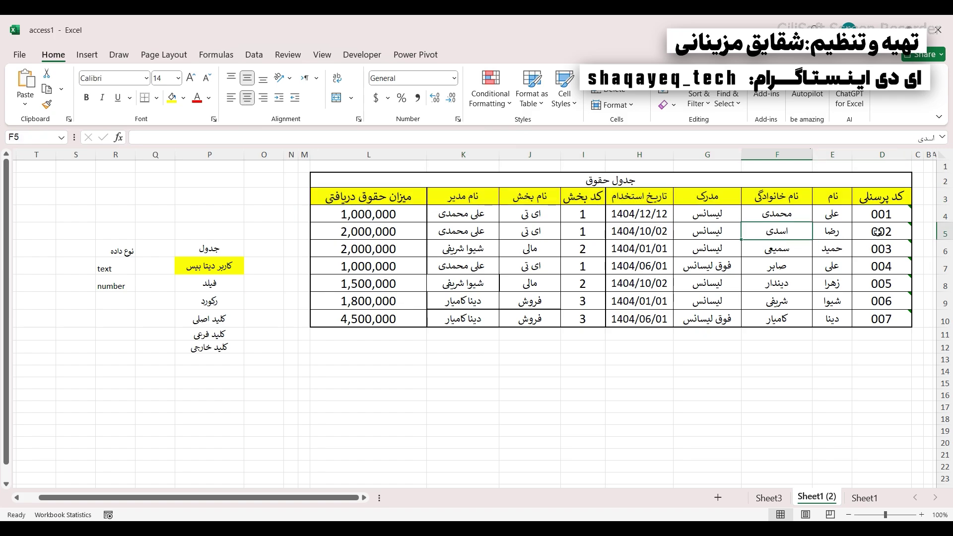
drag(877, 231, 369, 232)
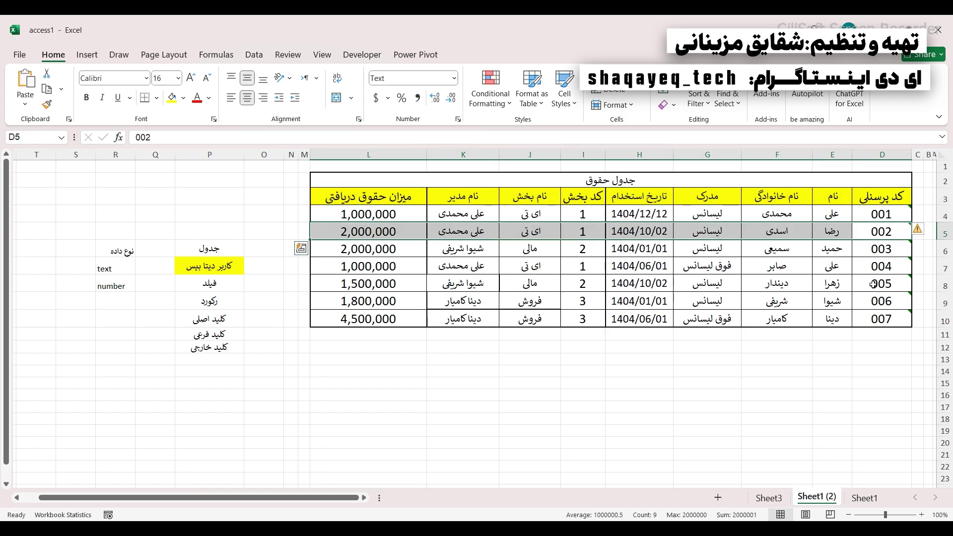
drag(874, 284, 332, 282)
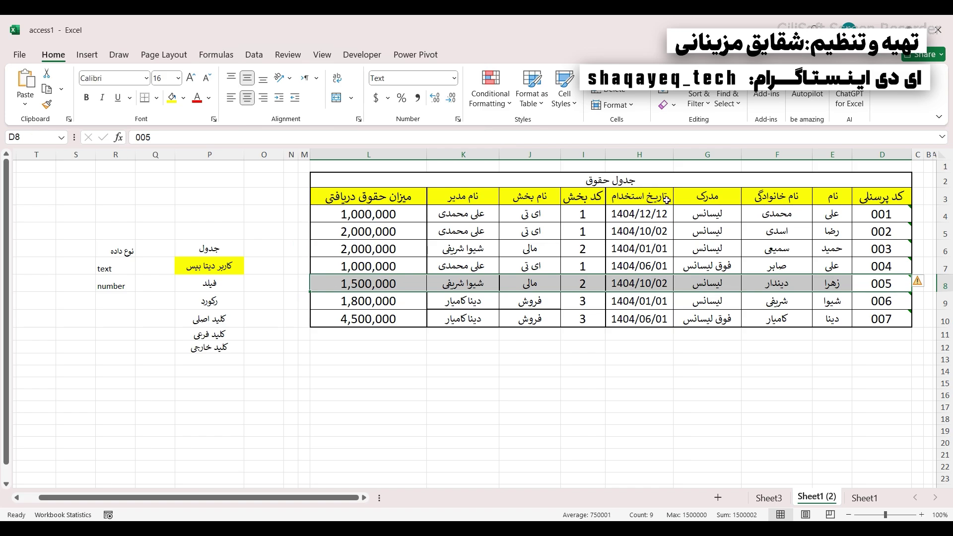
drag(655, 181, 655, 316)
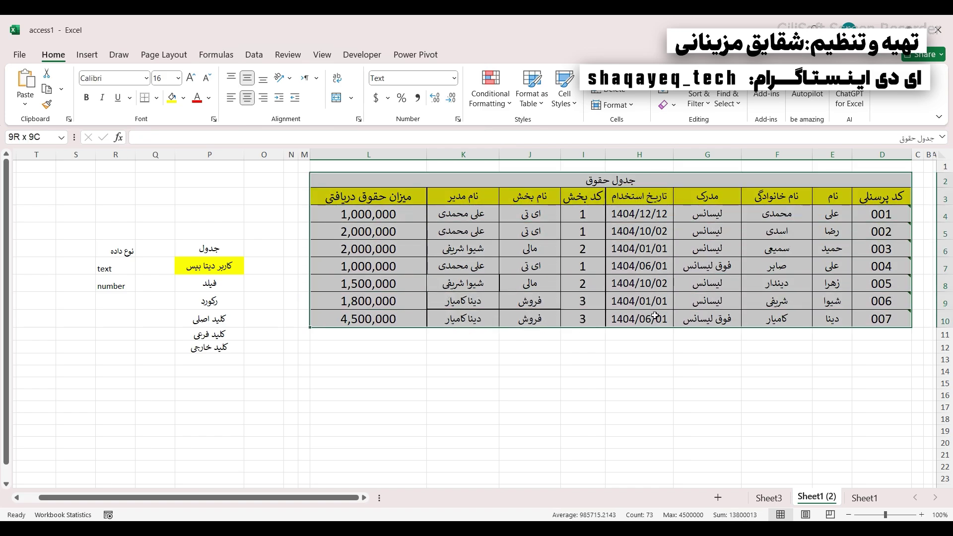
click(865, 249)
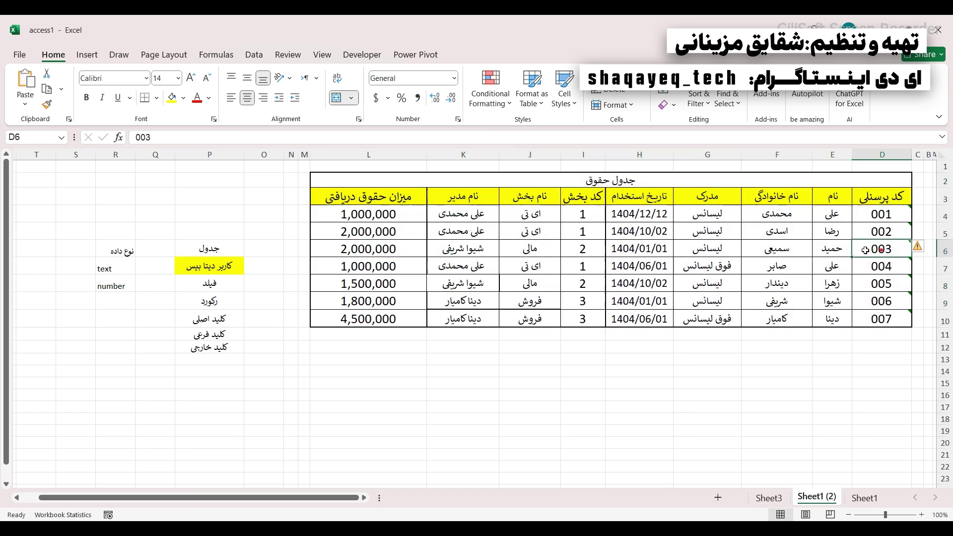
drag(865, 250, 357, 254)
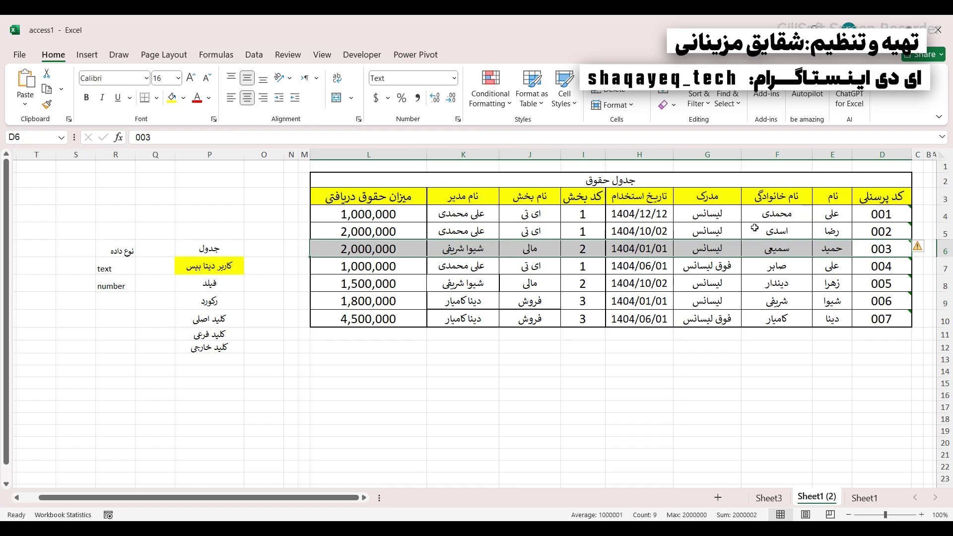
drag(872, 198, 376, 201)
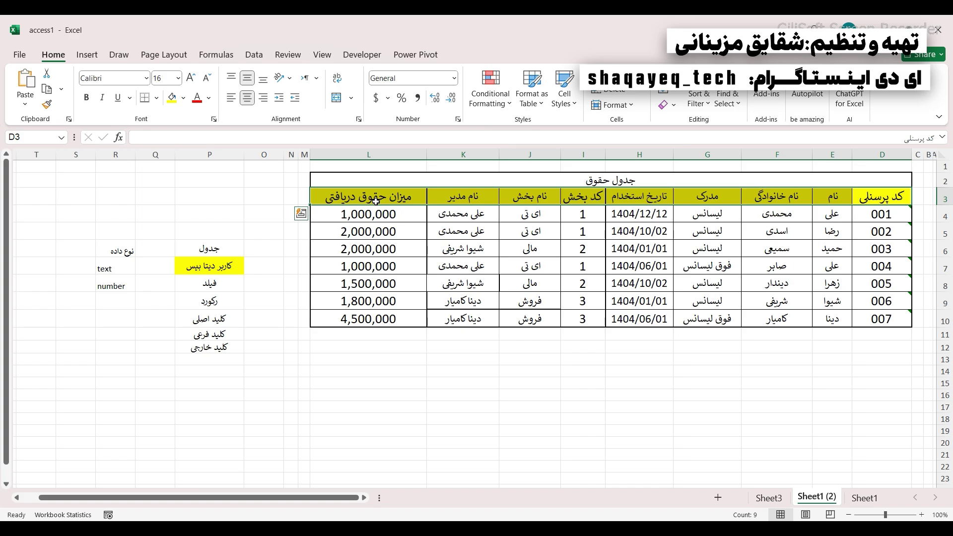
drag(801, 182, 819, 332)
click(870, 249)
drag(881, 231, 381, 232)
drag(873, 266, 351, 268)
drag(350, 233, 353, 269)
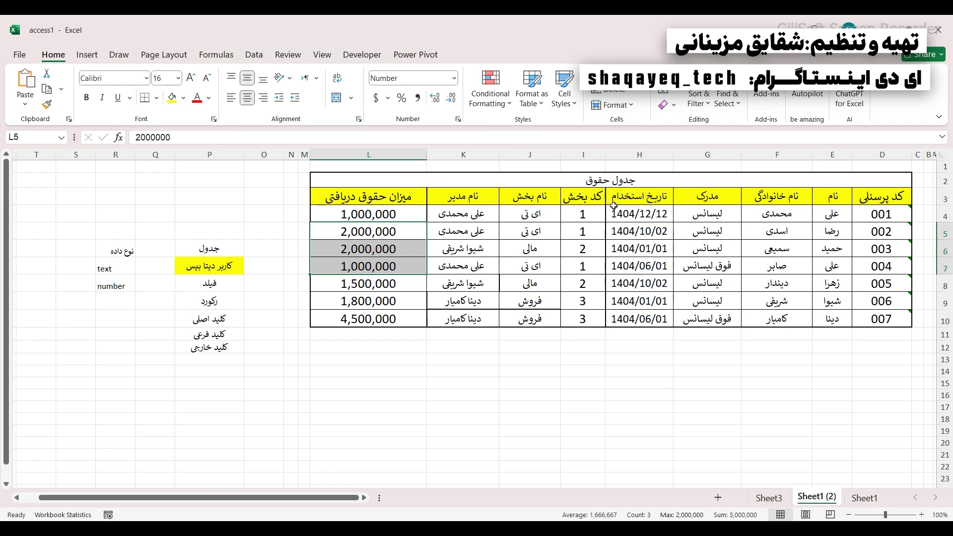
drag(897, 197, 351, 197)
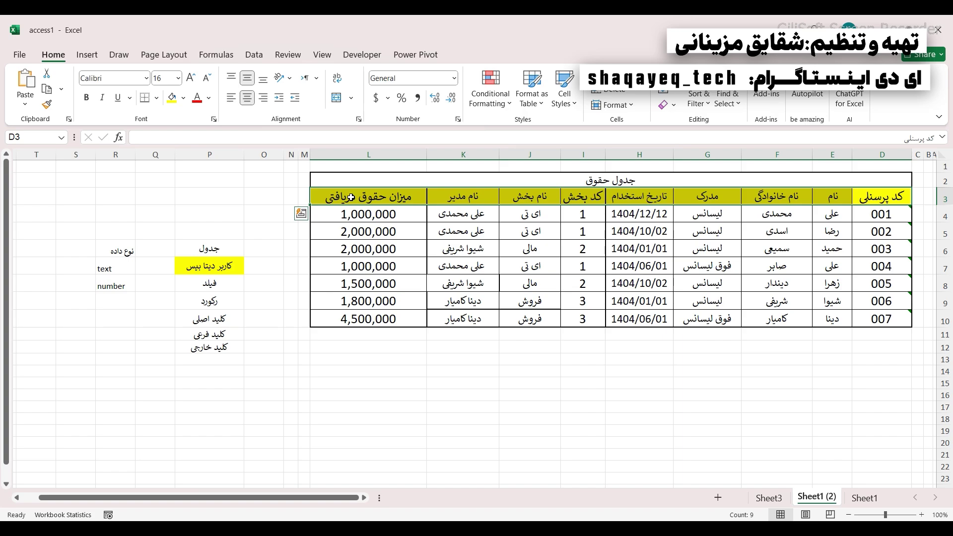
drag(355, 232, 351, 276)
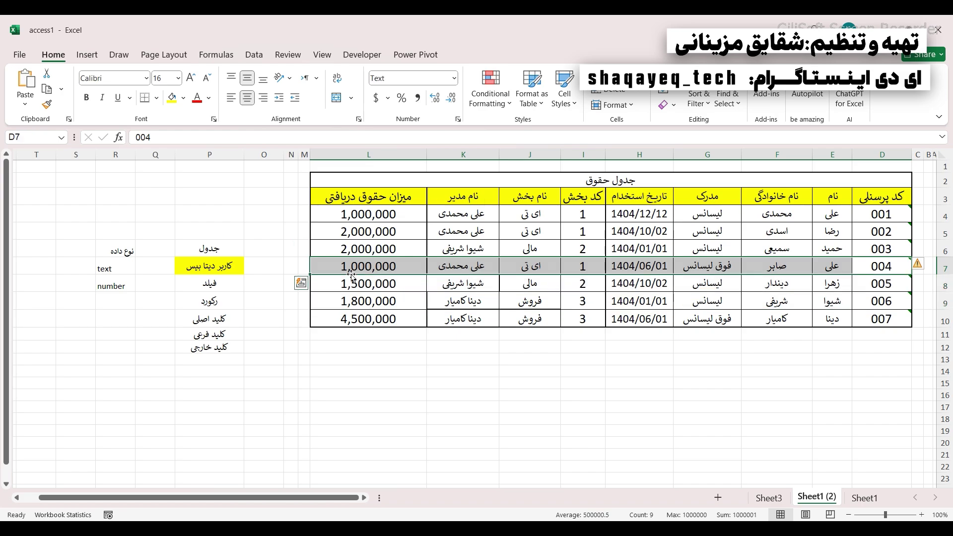
drag(358, 194, 855, 195)
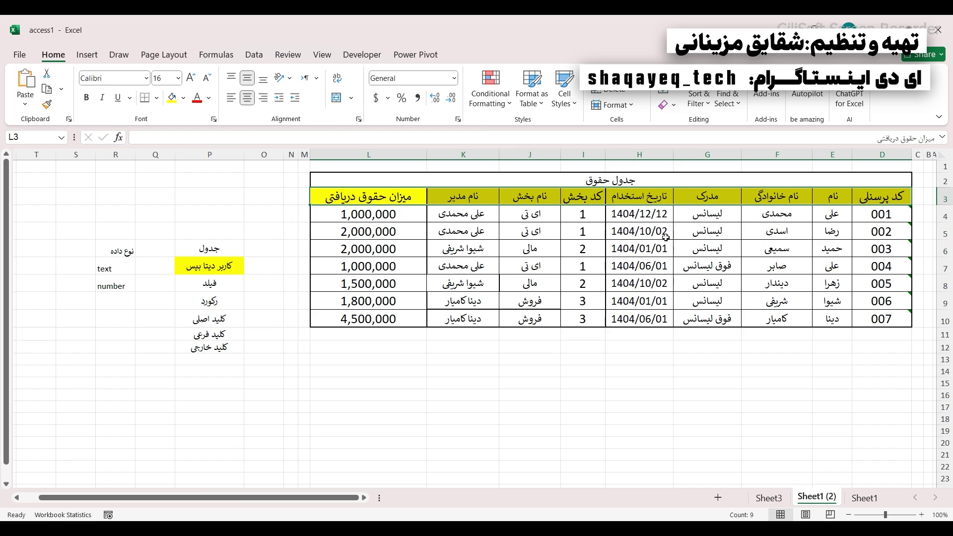
drag(386, 208, 390, 318)
drag(455, 216, 476, 287)
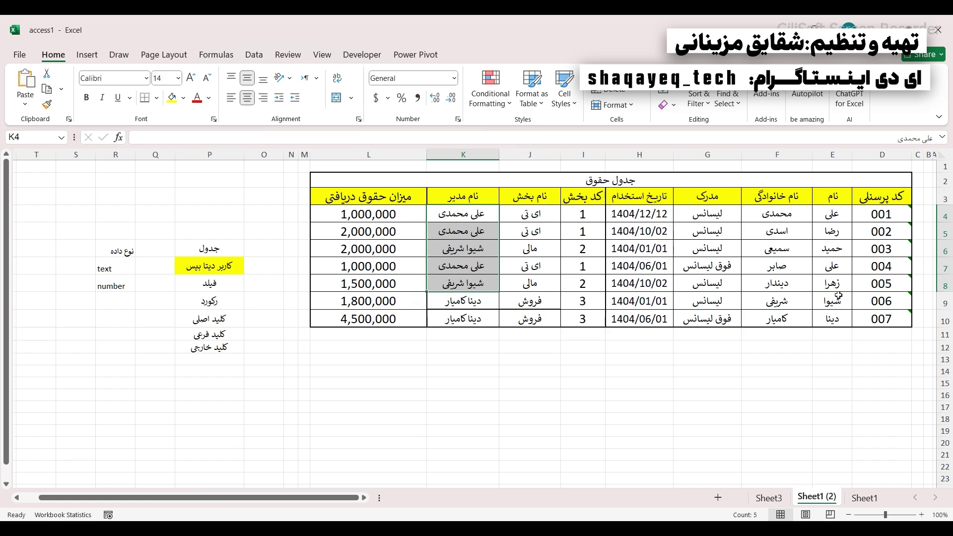
- Enter employee 002's surname into F9 for employee 006, correcting the last letter
click(768, 231)
click(764, 296)
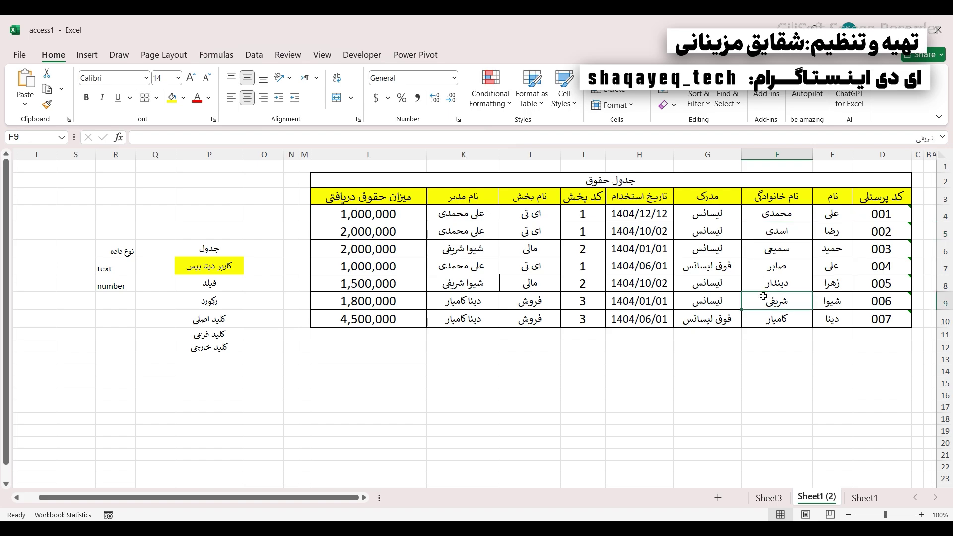
text(اسدب)
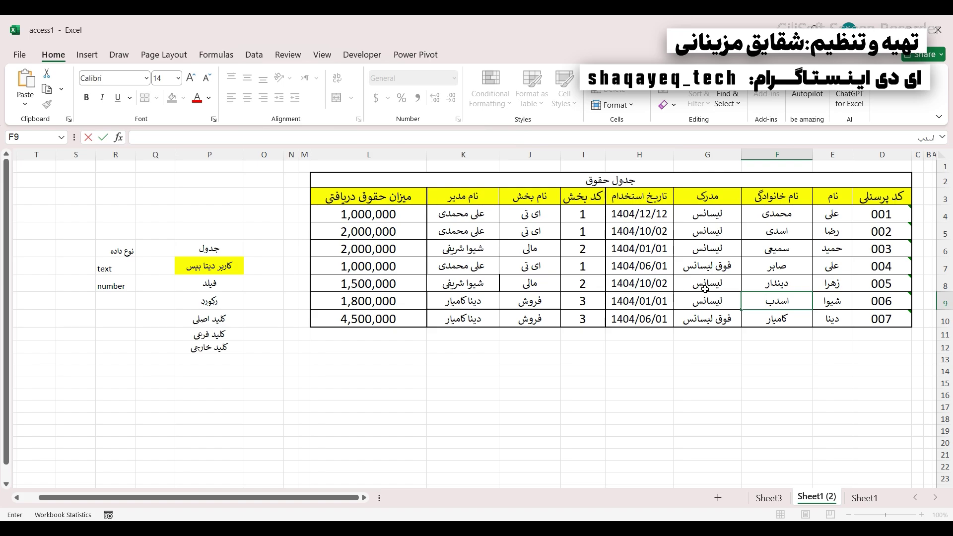
key(BackSpace)
text(ی)
click(598, 271)
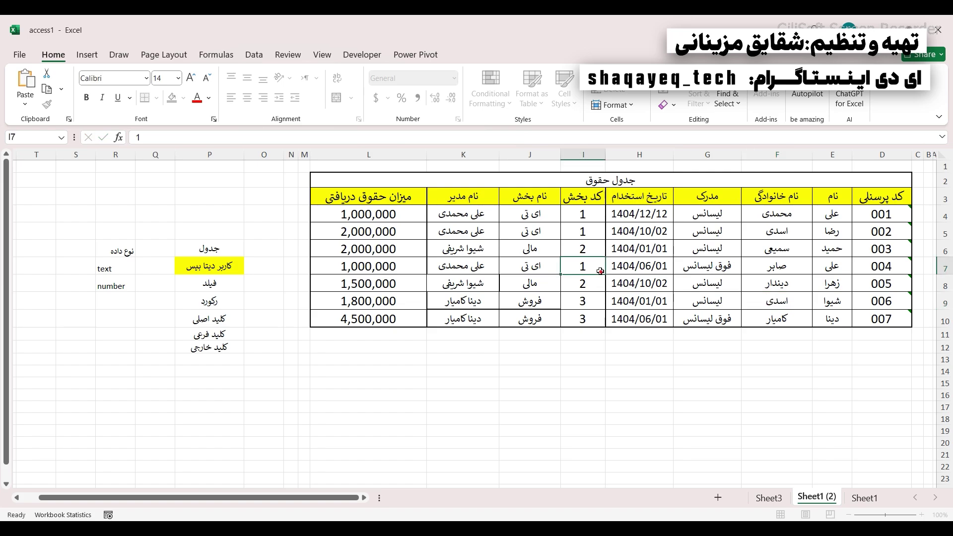
- Select the surname and first-name columns, their headings, and the table through the salary column
drag(775, 216, 775, 317)
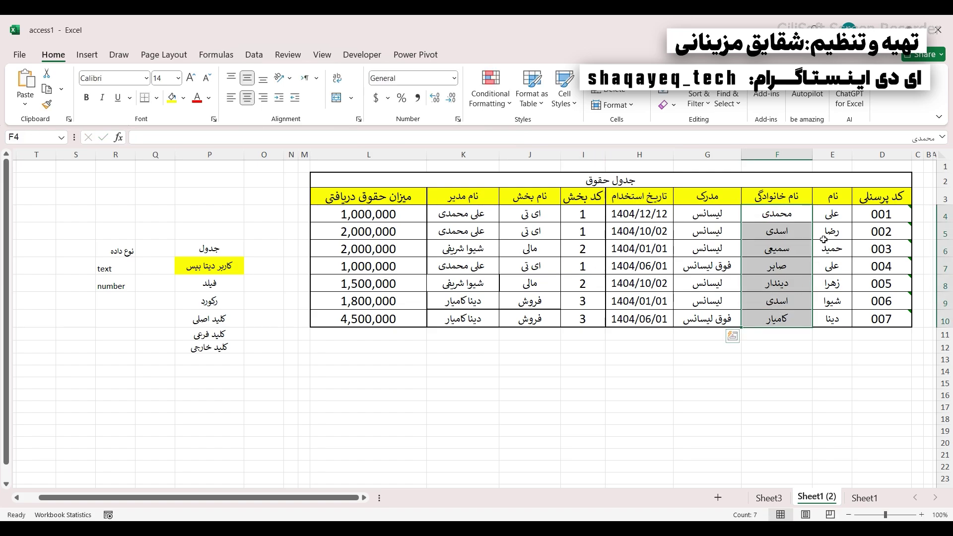
drag(832, 210, 781, 216)
drag(823, 268, 777, 271)
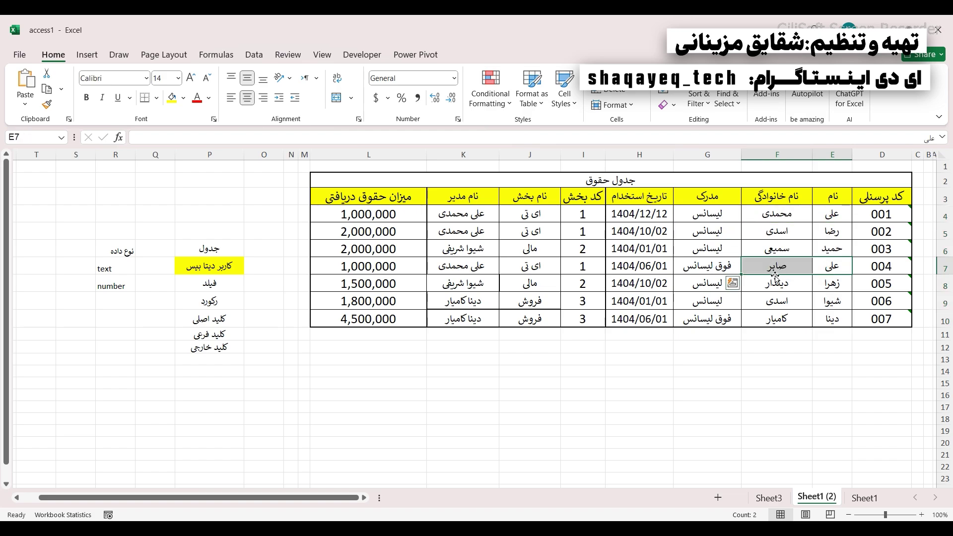
drag(775, 197, 826, 197)
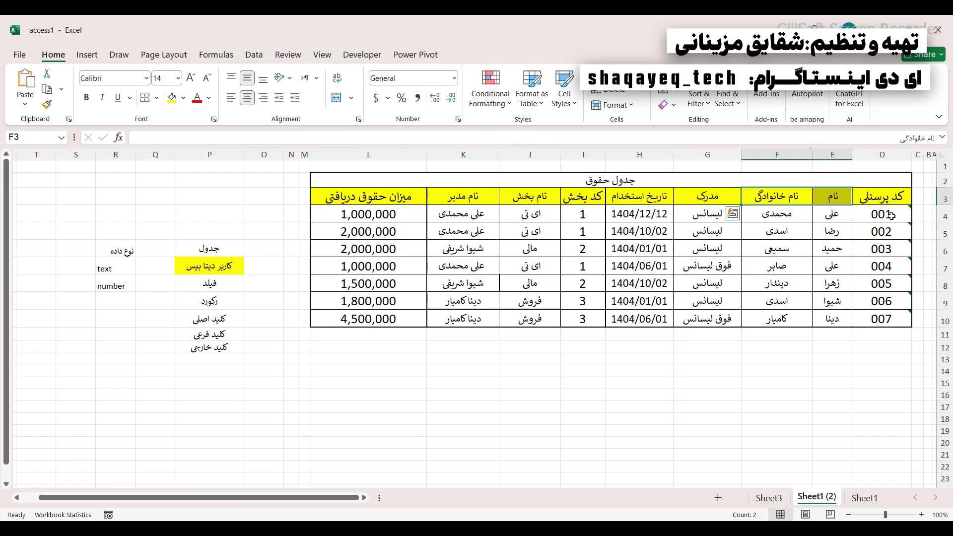
drag(346, 203, 777, 333)
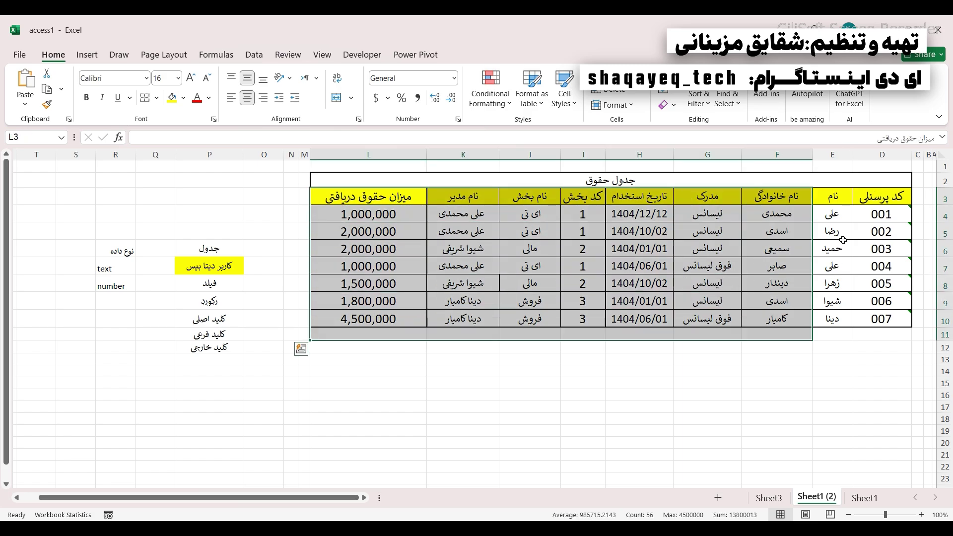
drag(876, 196, 352, 189)
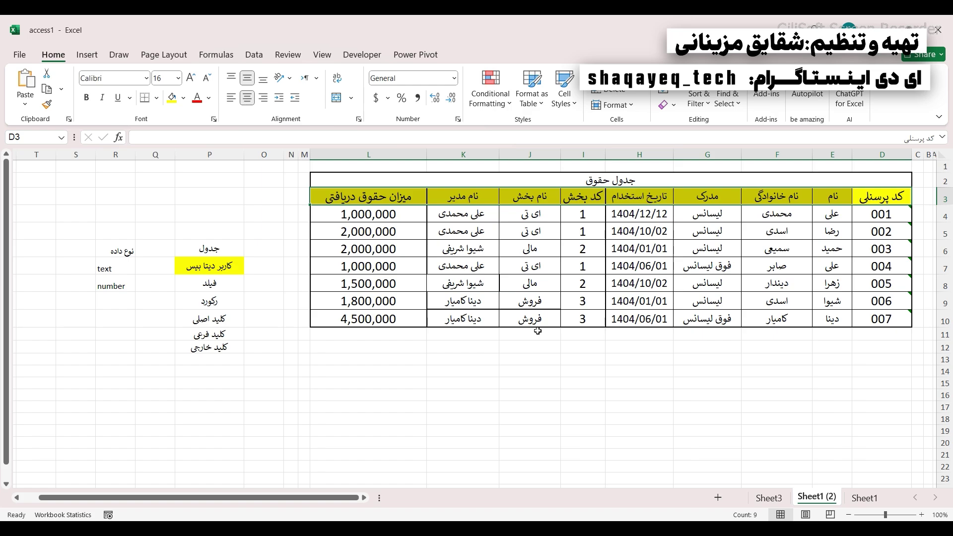
click(583, 267)
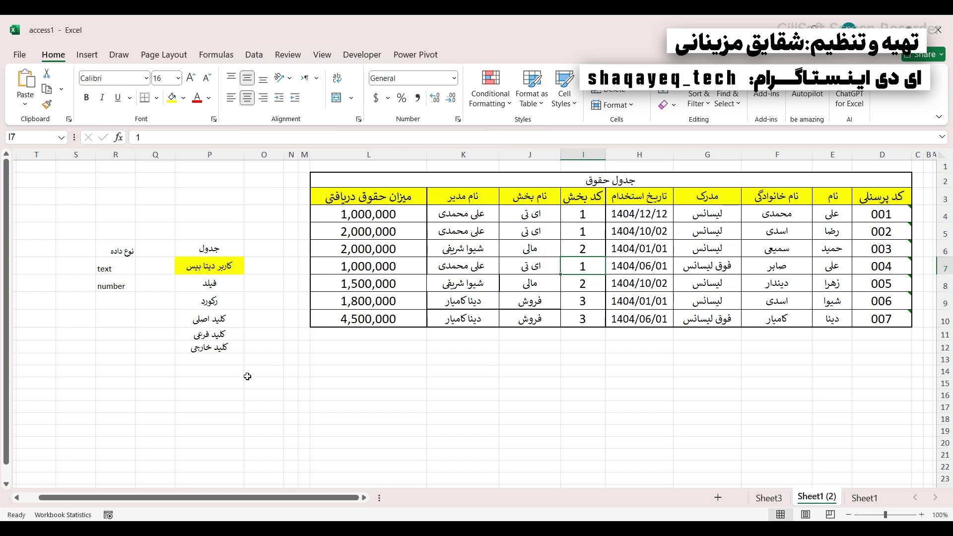
drag(197, 323, 210, 348)
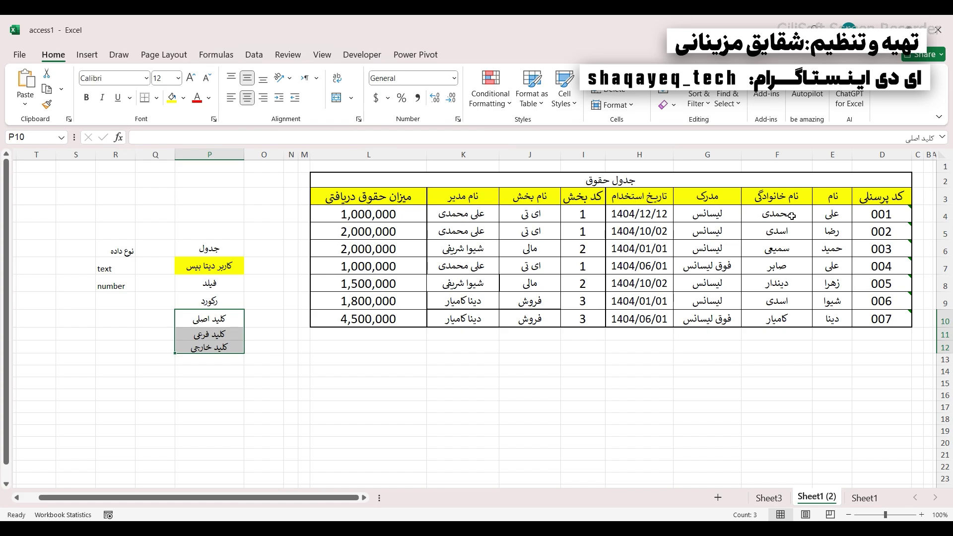
key(ctrl+z)
key(ctrl+z)
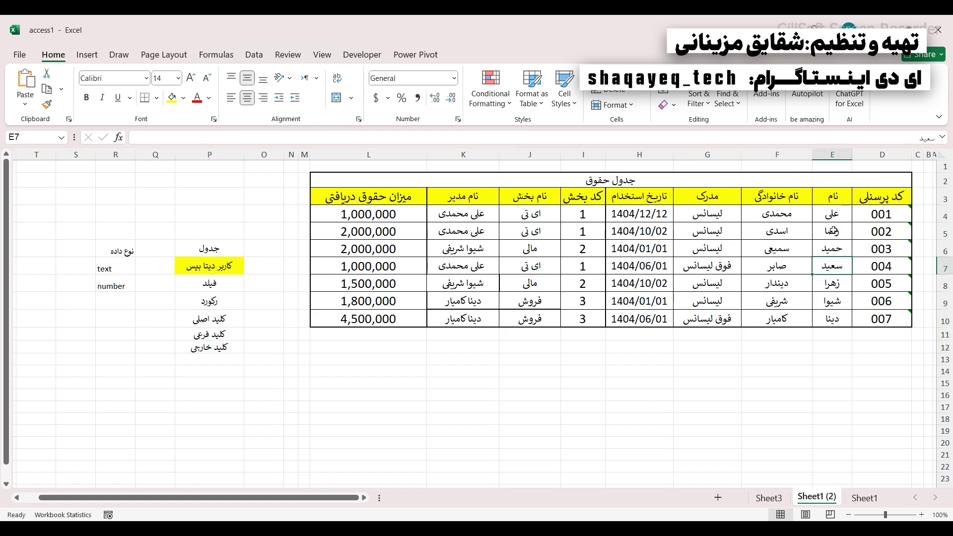
drag(834, 214, 838, 320)
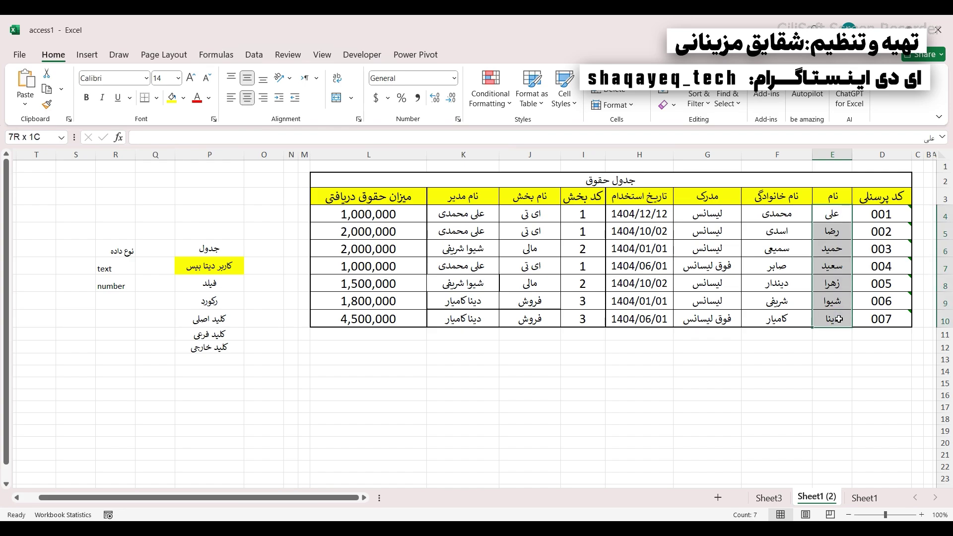
drag(774, 214, 763, 317)
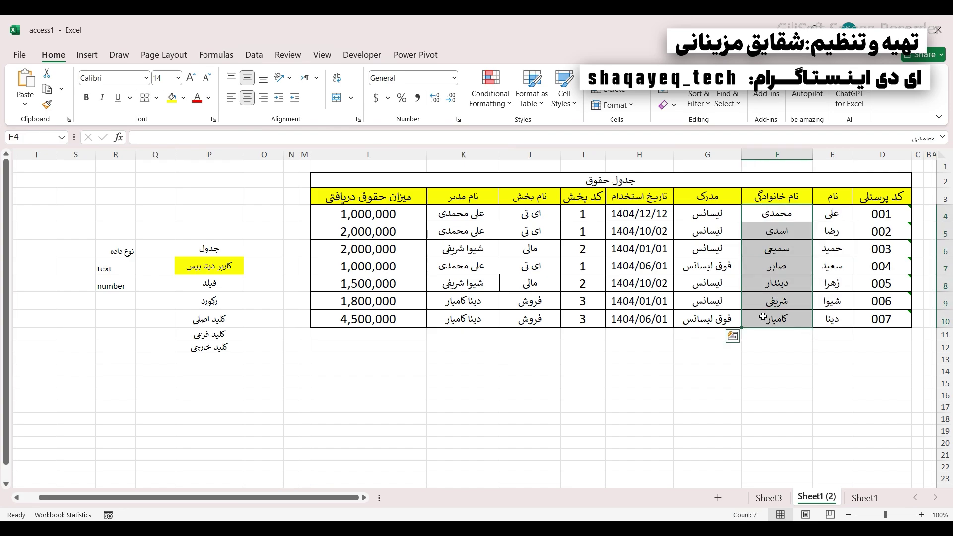
drag(881, 215, 881, 318)
drag(779, 199, 868, 319)
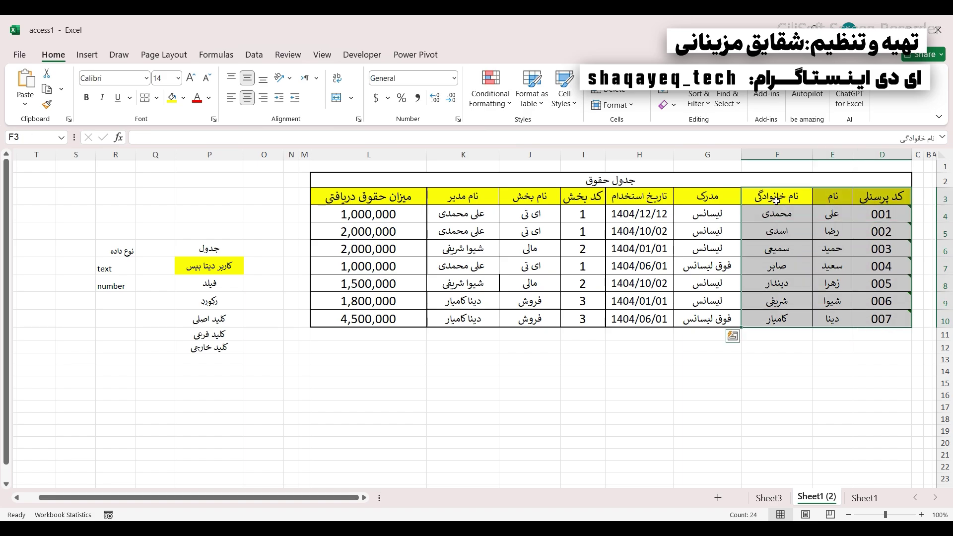
click(791, 222)
drag(829, 200, 770, 201)
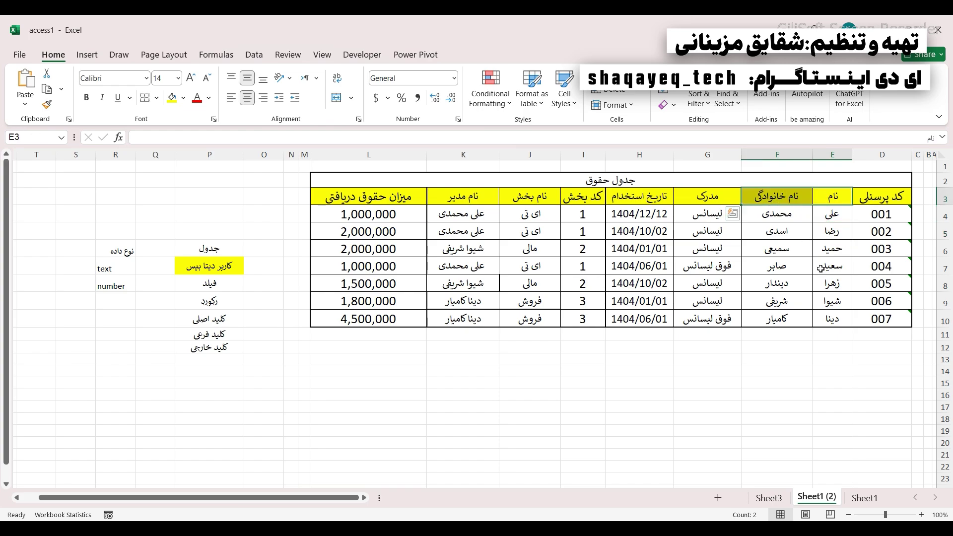
drag(873, 201, 835, 199)
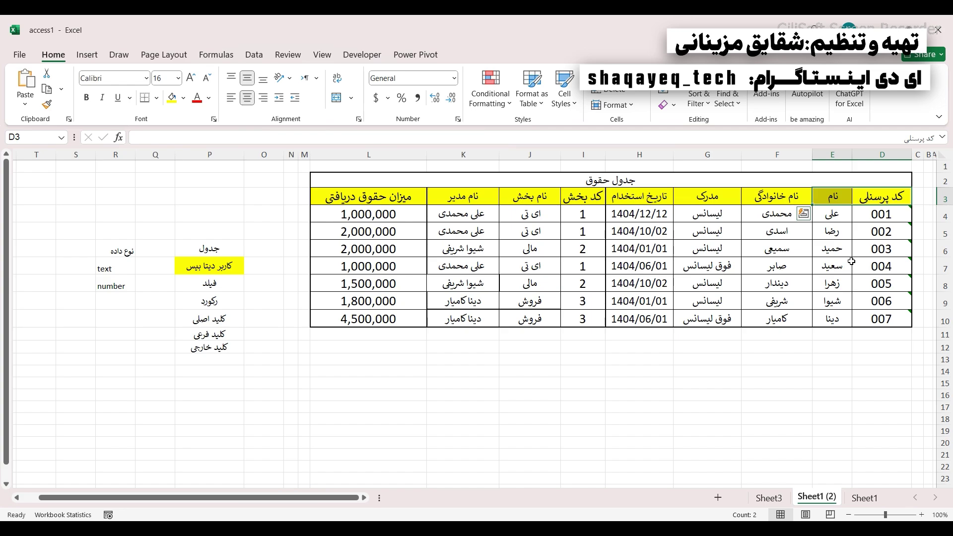
click(872, 200)
click(770, 201)
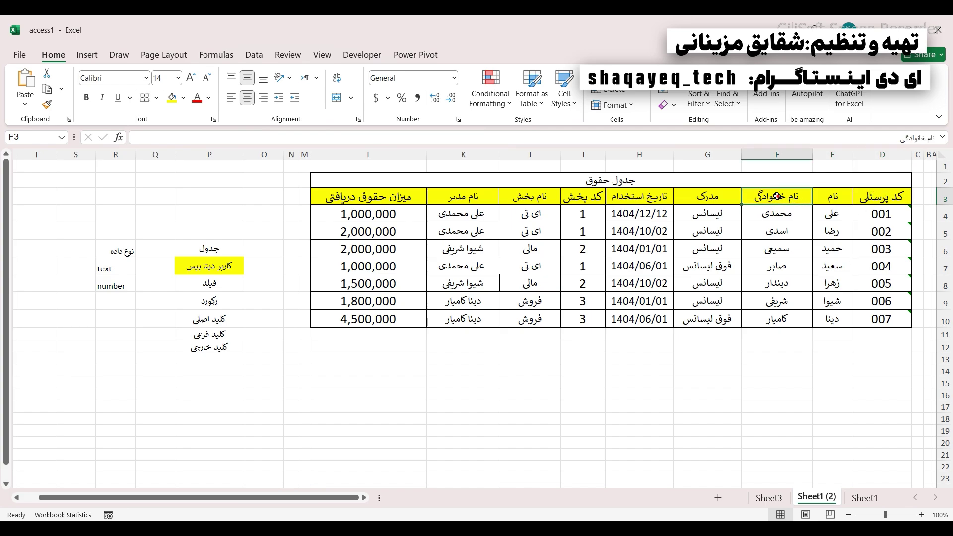
drag(771, 201, 879, 198)
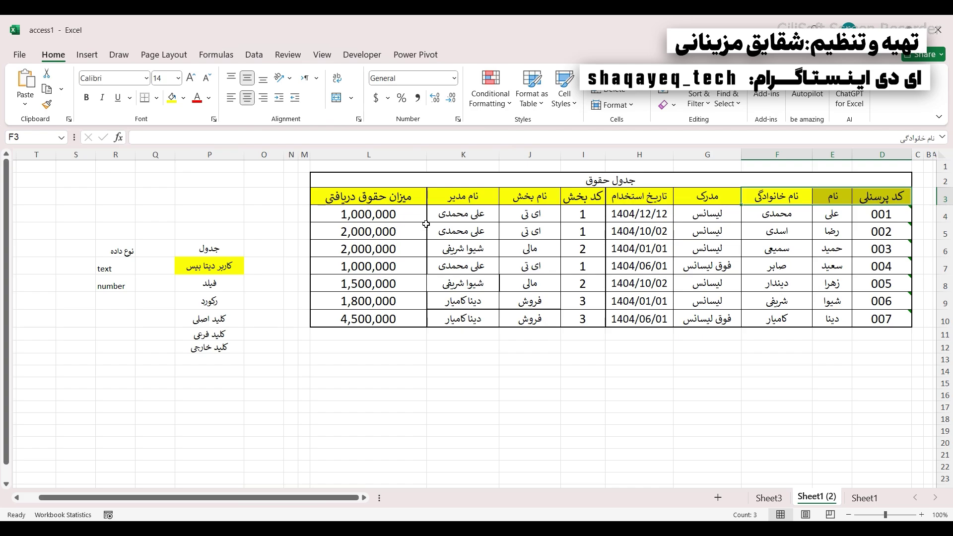
mouse_move(392, 182)
mouse_down()
mouse_move(549, 245)
mouse_move(576, 300)
mouse_move(593, 314)
mouse_up()
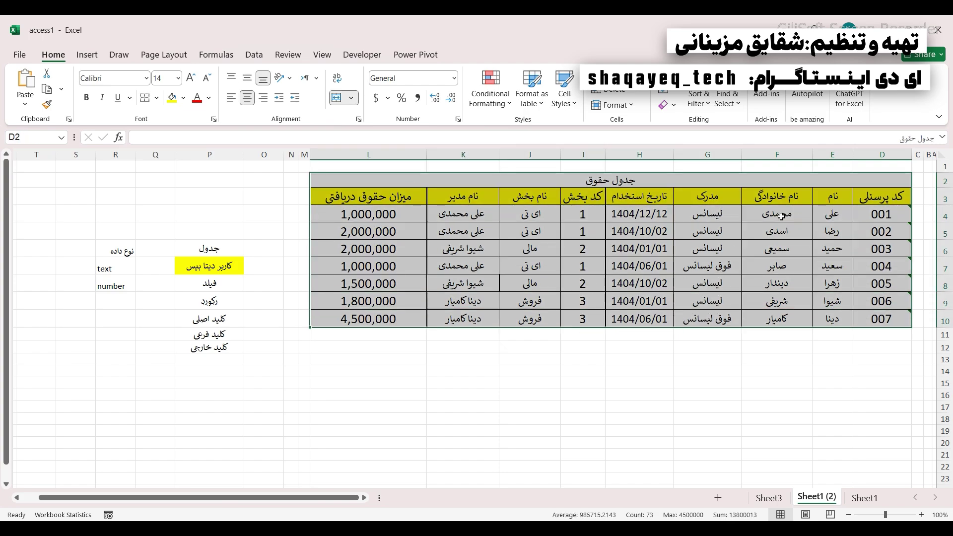
drag(782, 217, 878, 268)
drag(835, 199, 794, 197)
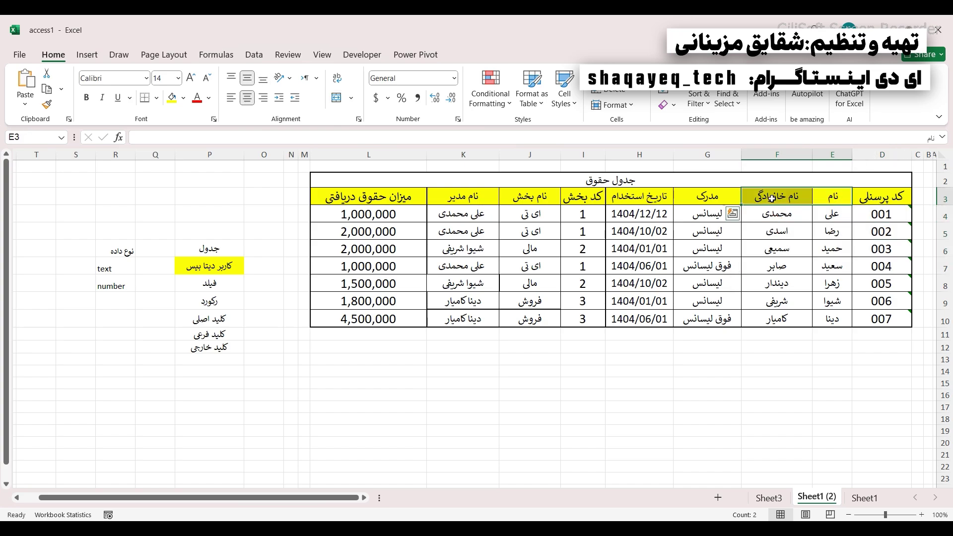
mouse_move(882, 201)
mouse_down()
mouse_move(840, 197)
mouse_move(873, 195)
mouse_up()
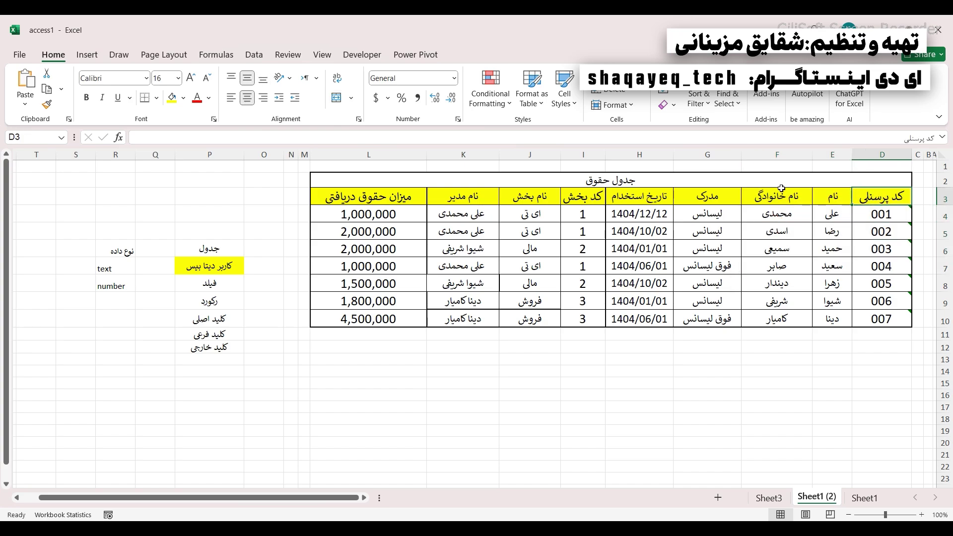
click(794, 198)
drag(761, 196, 878, 198)
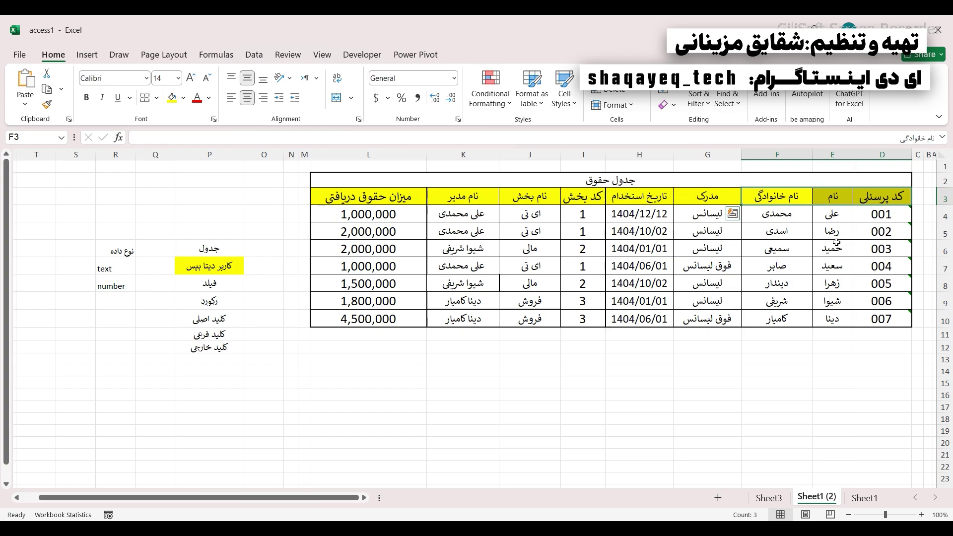
drag(777, 197, 884, 318)
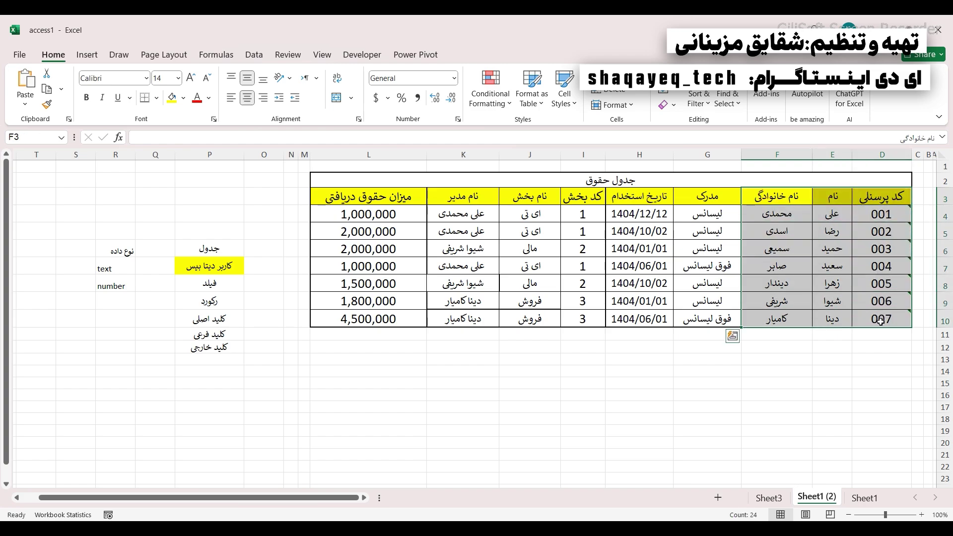
click(179, 336)
drag(777, 197, 878, 318)
click(199, 332)
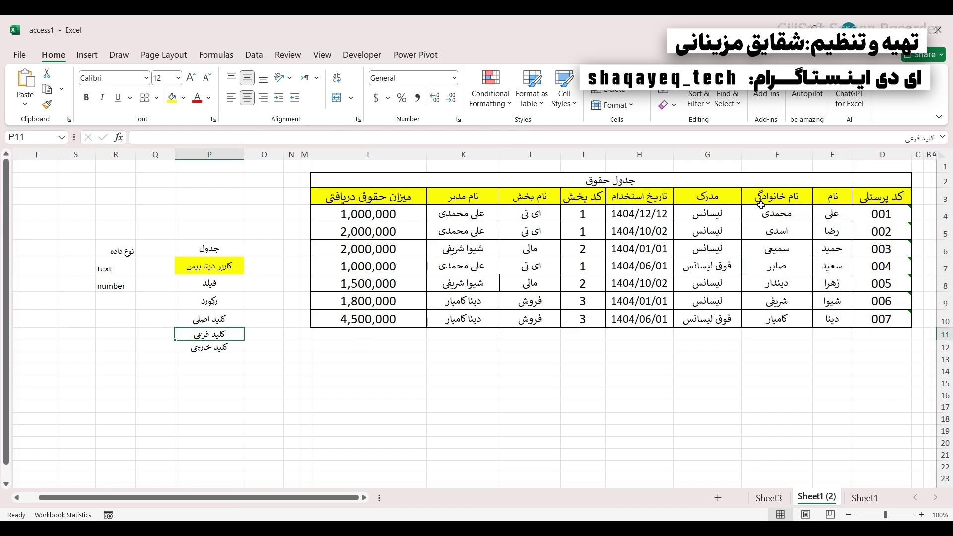
drag(777, 198, 858, 319)
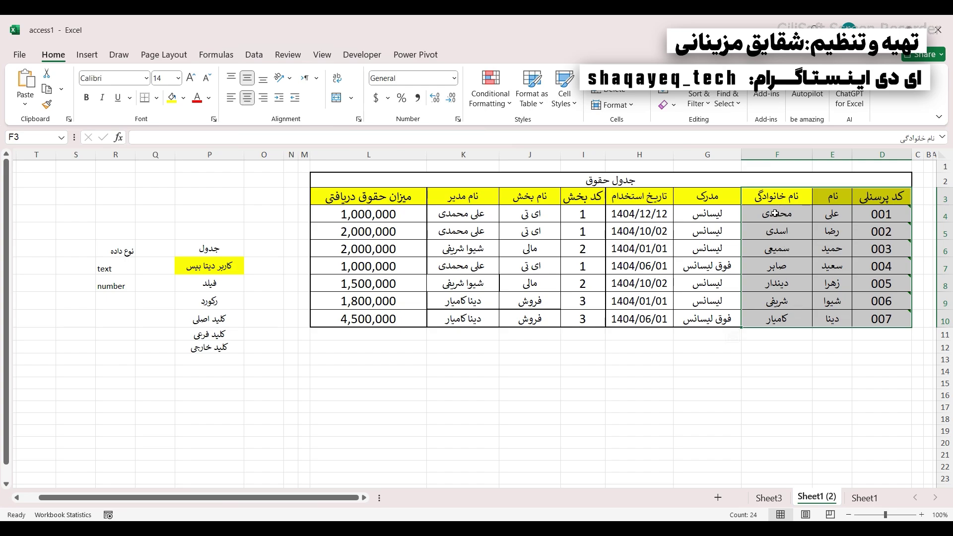
click(194, 316)
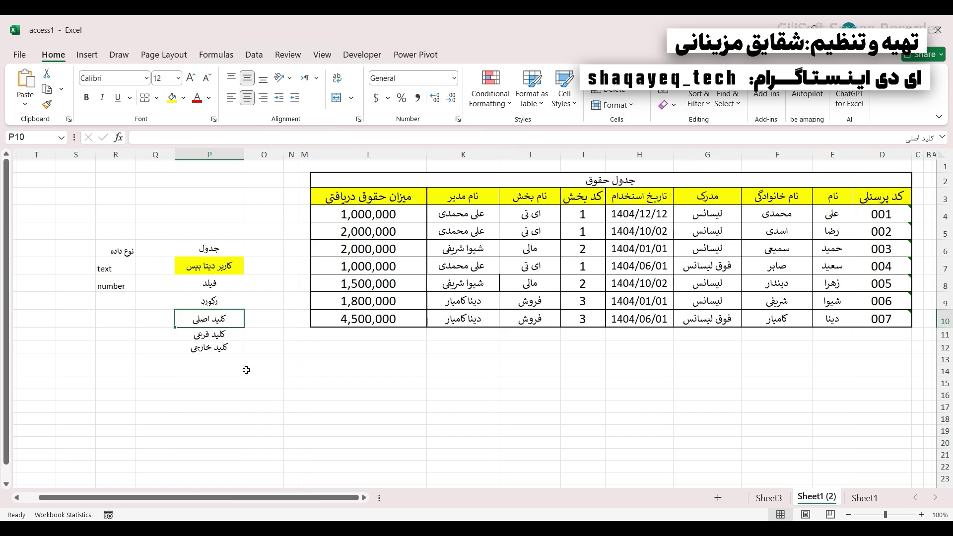
click(838, 199)
shift+click(799, 199)
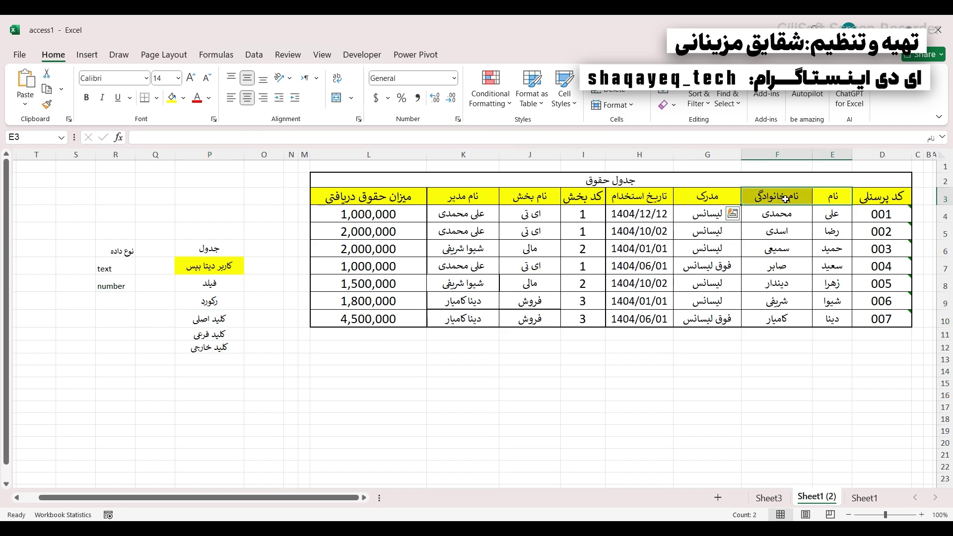
click(833, 199)
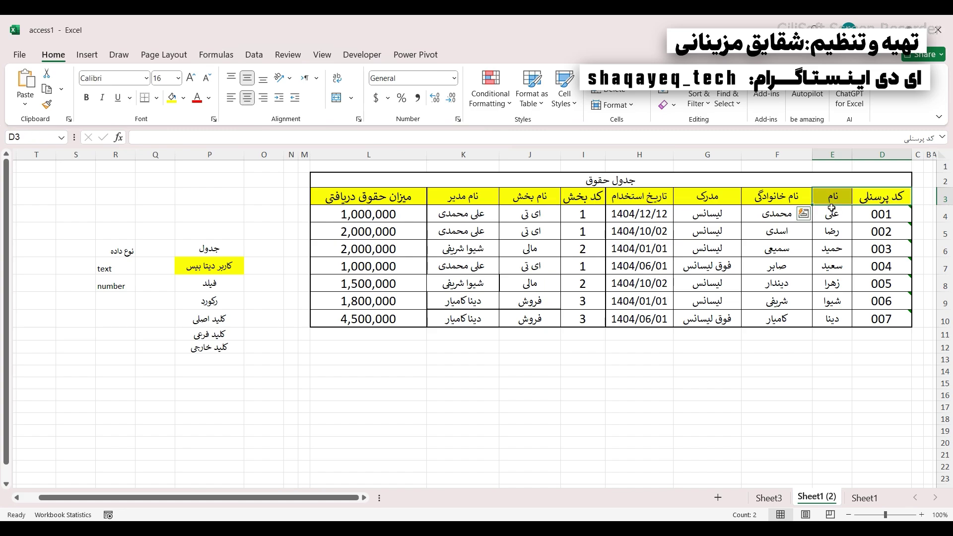
drag(830, 196, 832, 320)
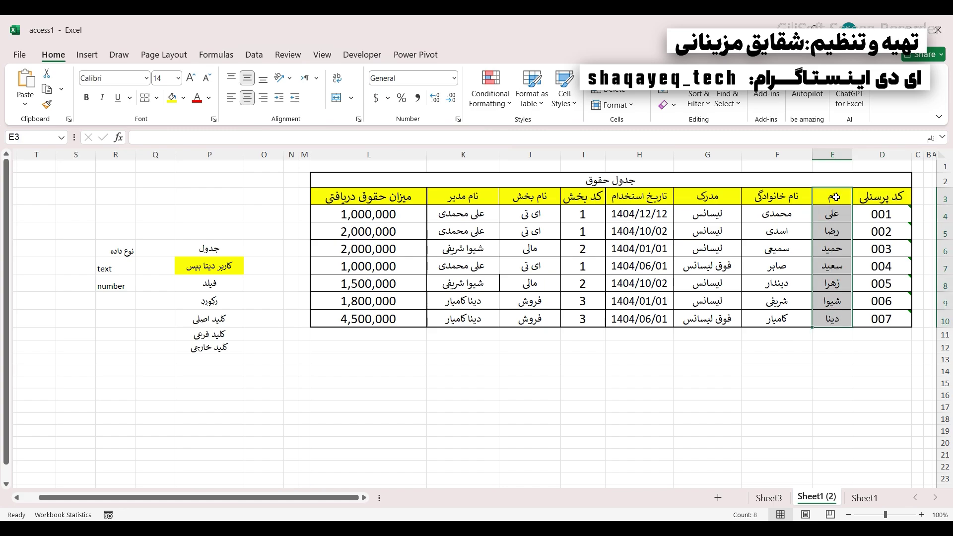
drag(881, 198, 779, 313)
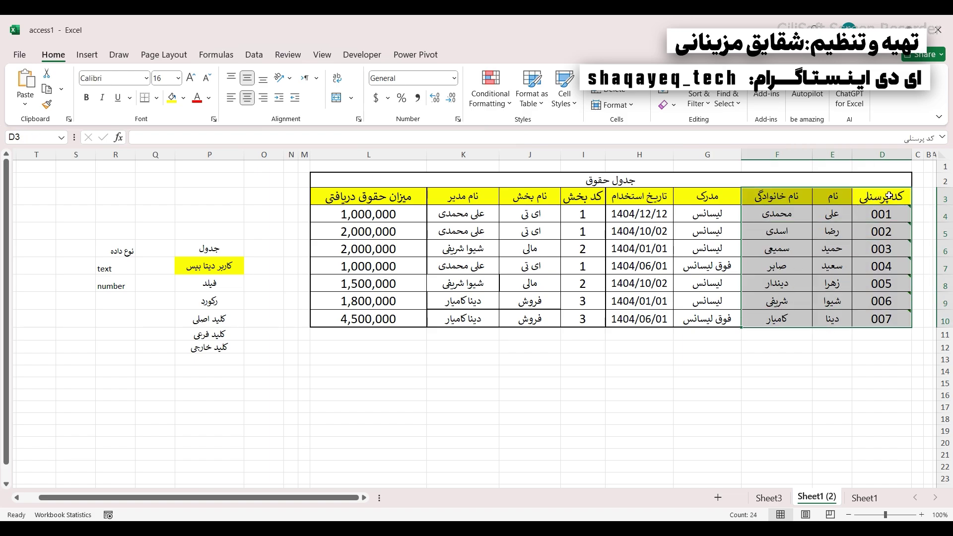
drag(887, 196, 762, 198)
drag(883, 197, 773, 198)
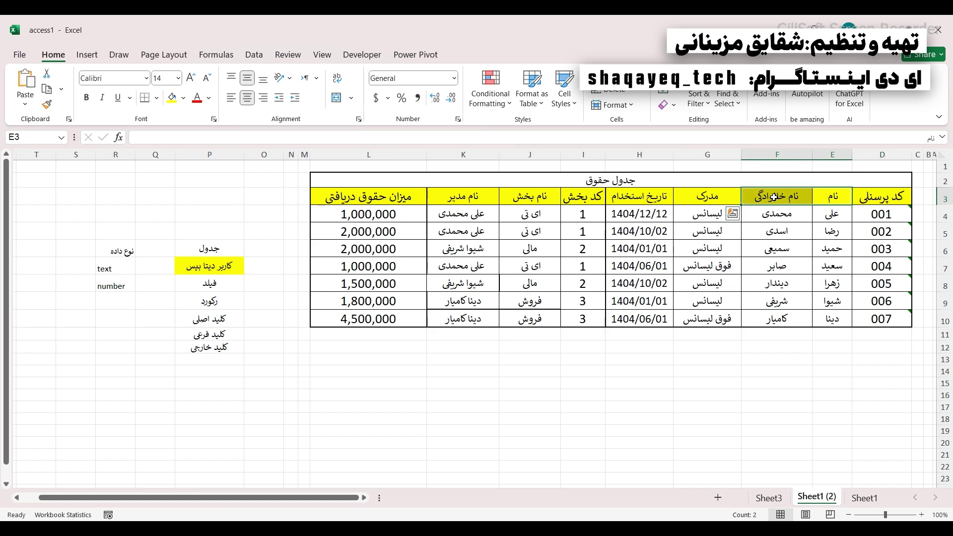
click(774, 198)
click(867, 194)
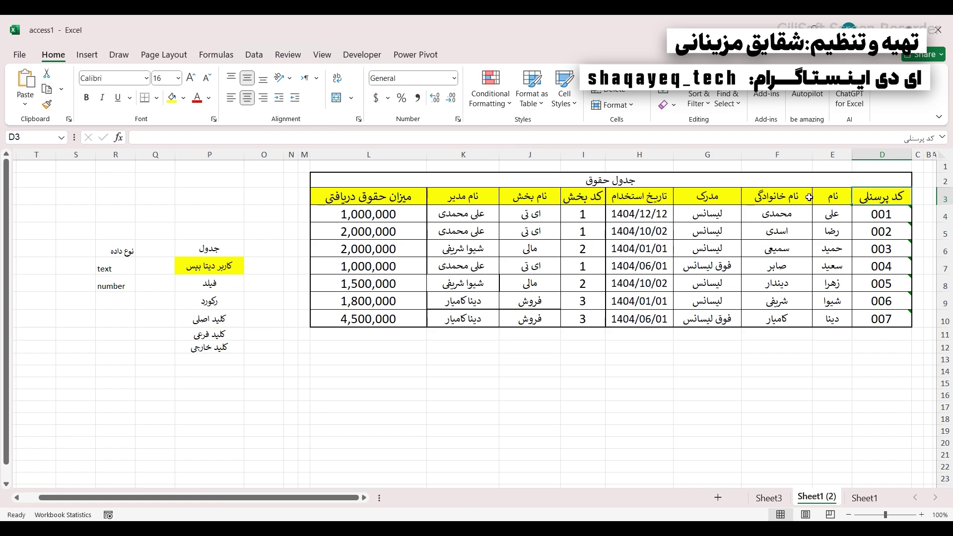
drag(869, 199, 873, 287)
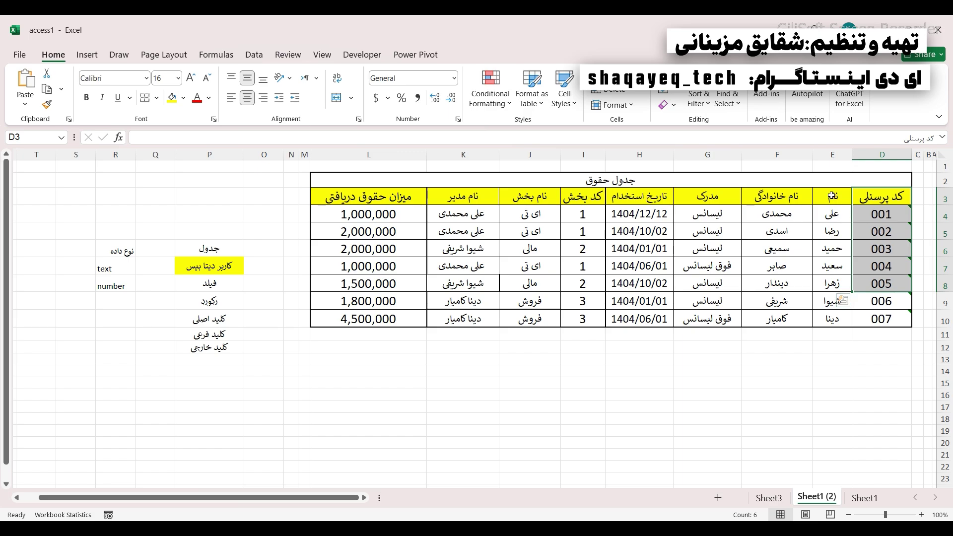
drag(832, 196, 830, 285)
drag(776, 196, 772, 257)
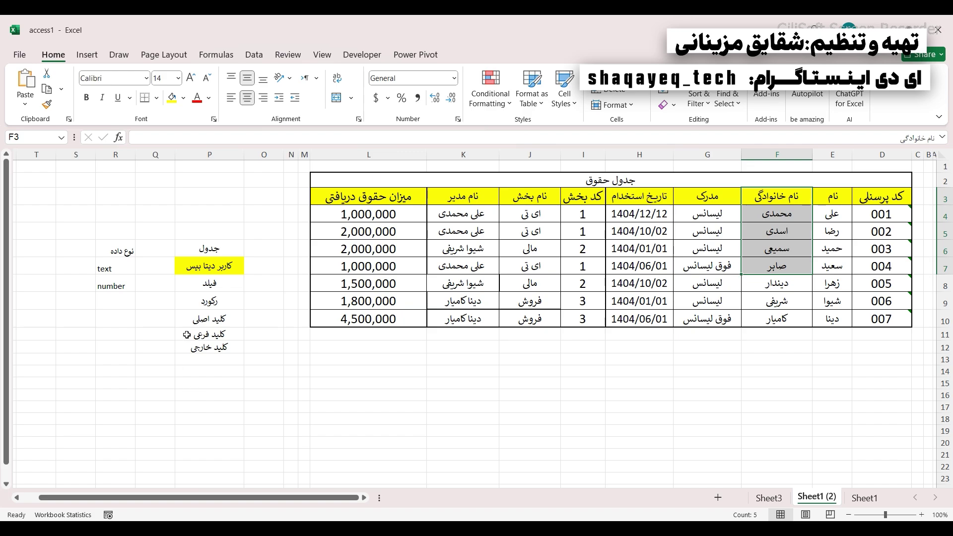
click(192, 319)
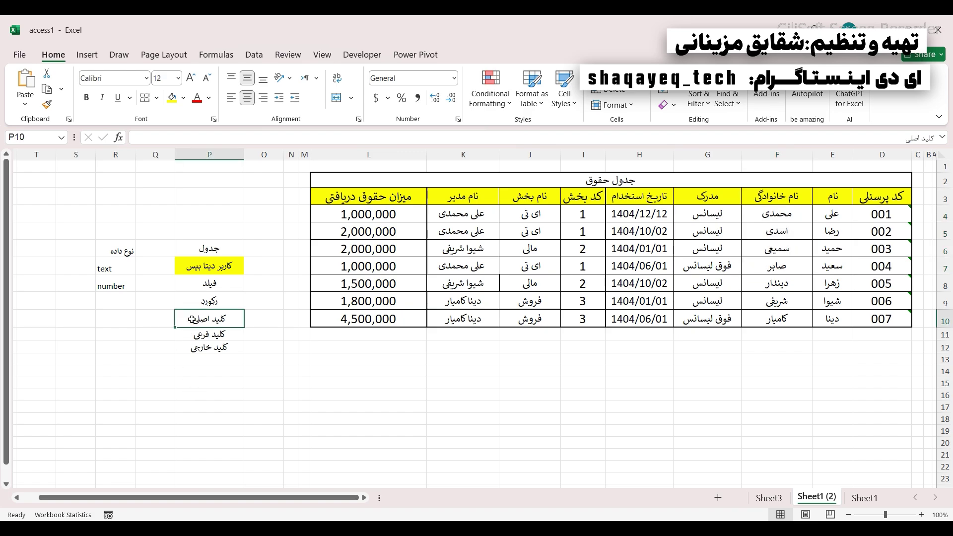
drag(882, 208, 883, 251)
drag(825, 204, 829, 246)
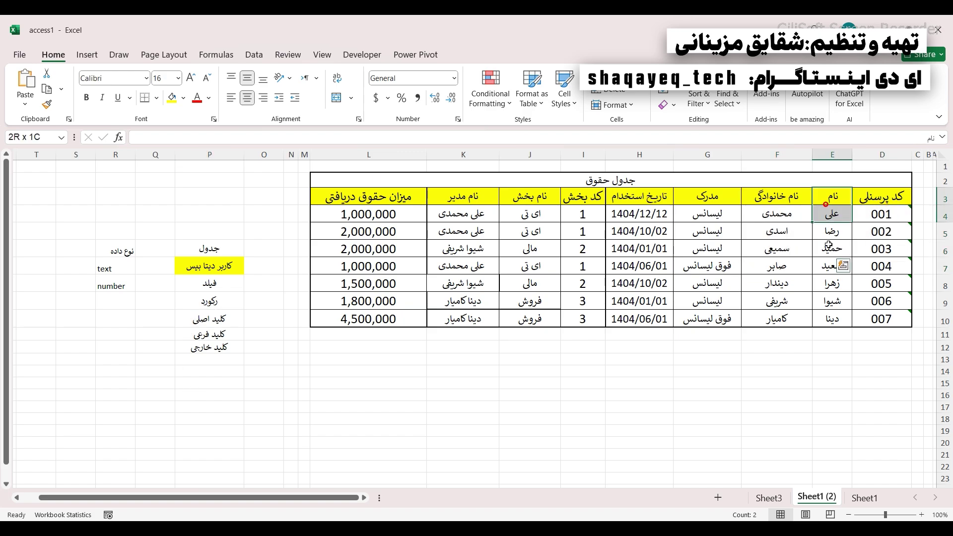
drag(777, 214, 789, 260)
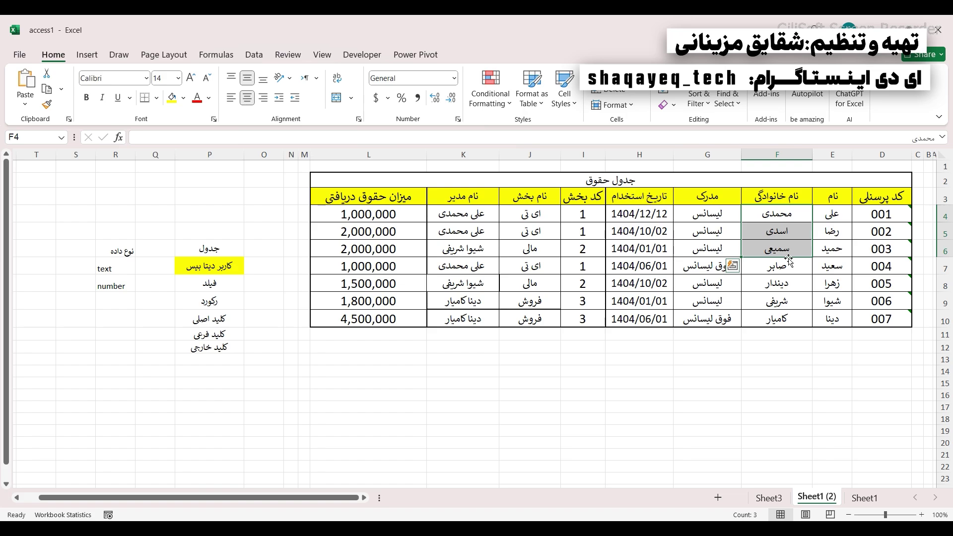
drag(882, 214, 882, 249)
drag(832, 214, 832, 249)
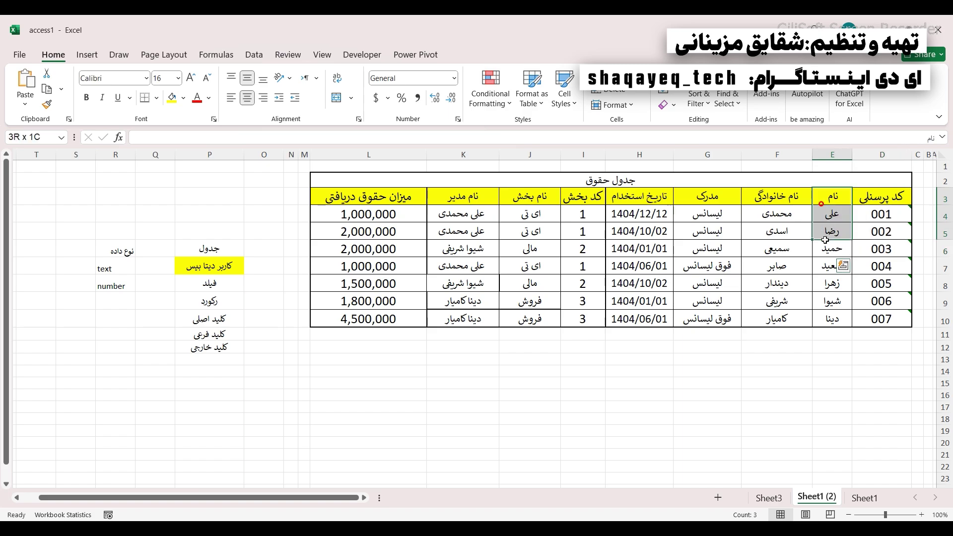
click(776, 201)
drag(774, 210, 775, 268)
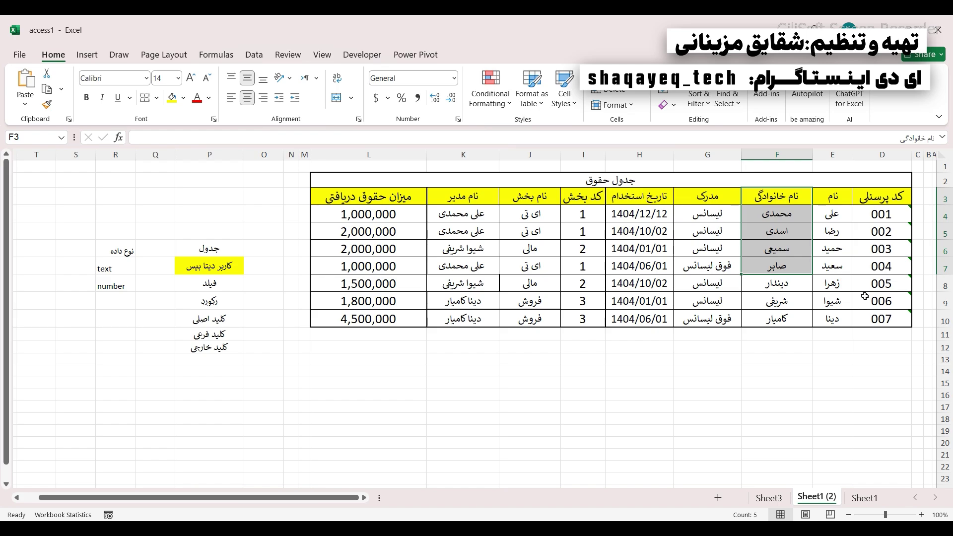
drag(828, 215, 828, 320)
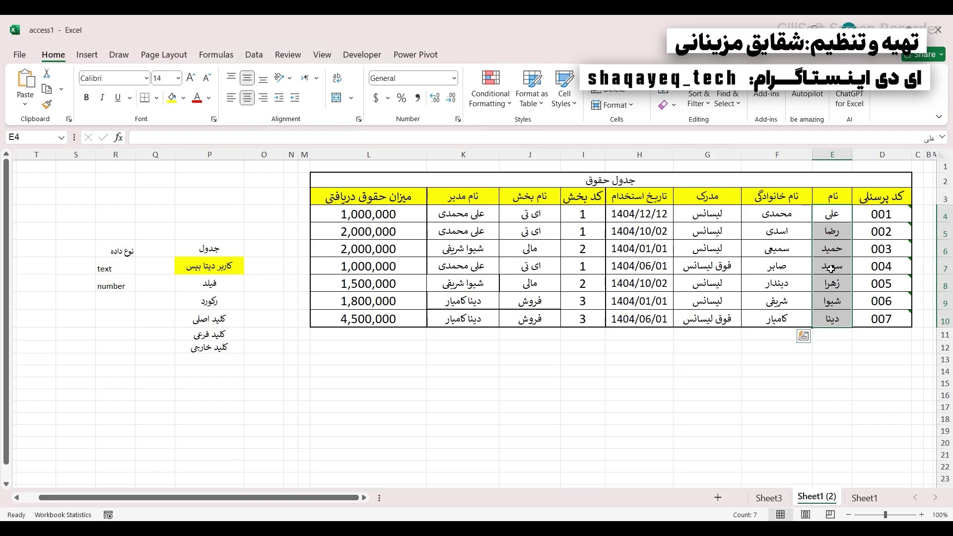
drag(825, 197, 823, 321)
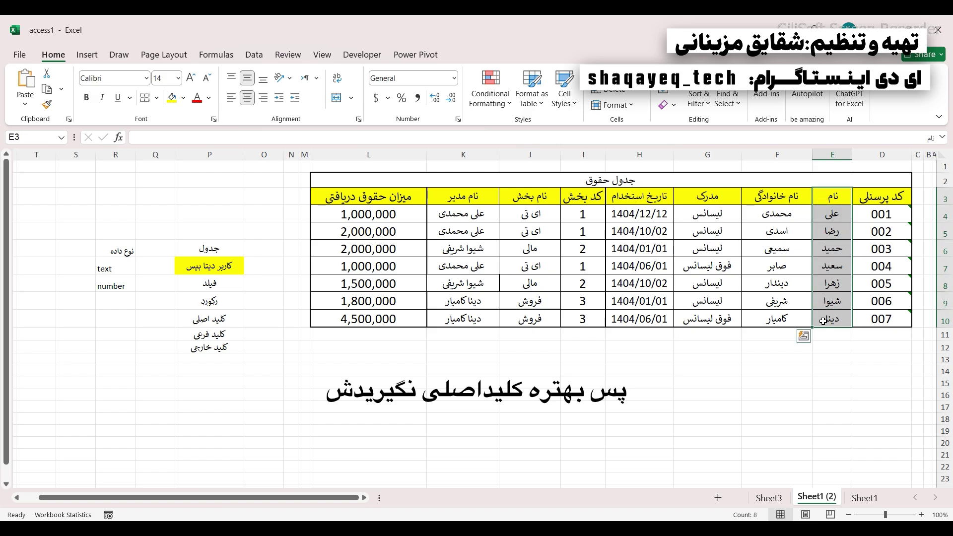
drag(777, 197, 776, 285)
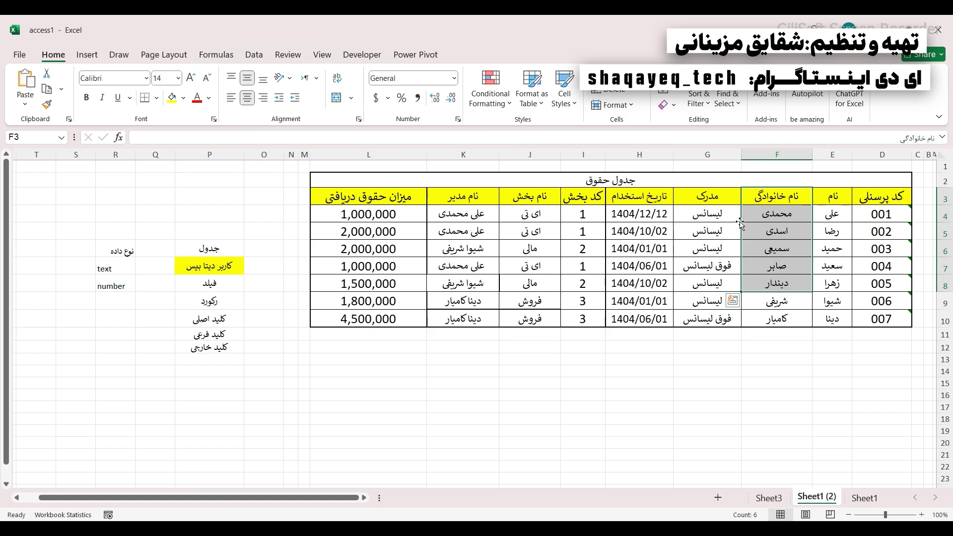
drag(776, 214, 771, 323)
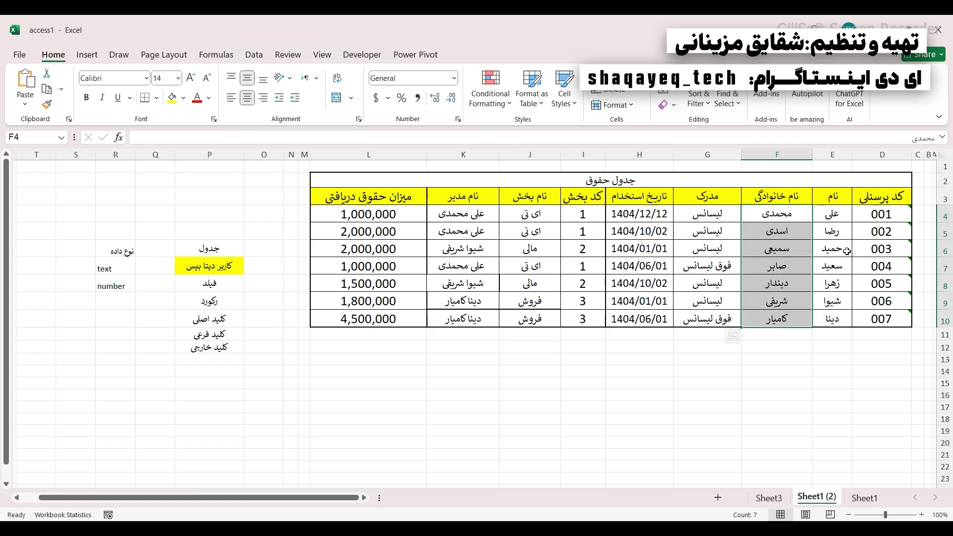
drag(882, 198, 887, 313)
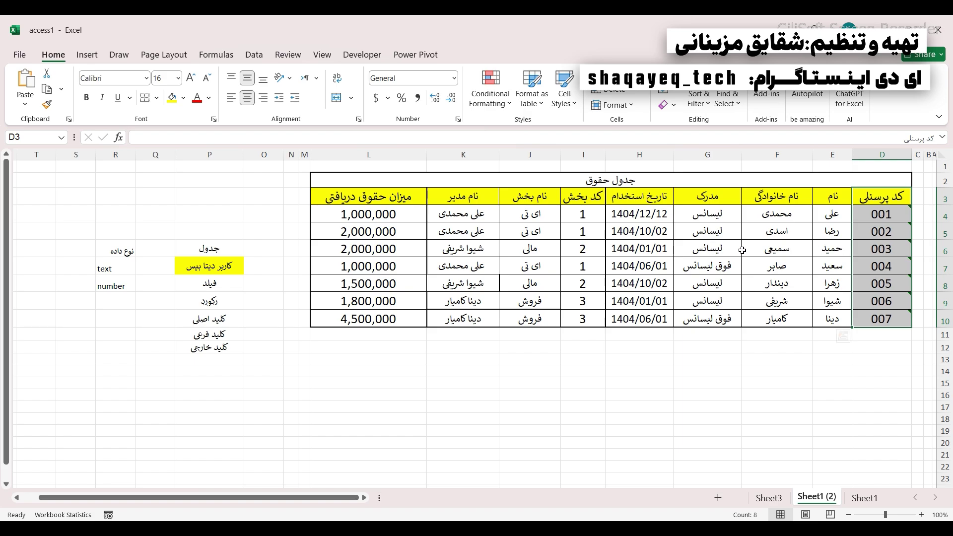
click(871, 209)
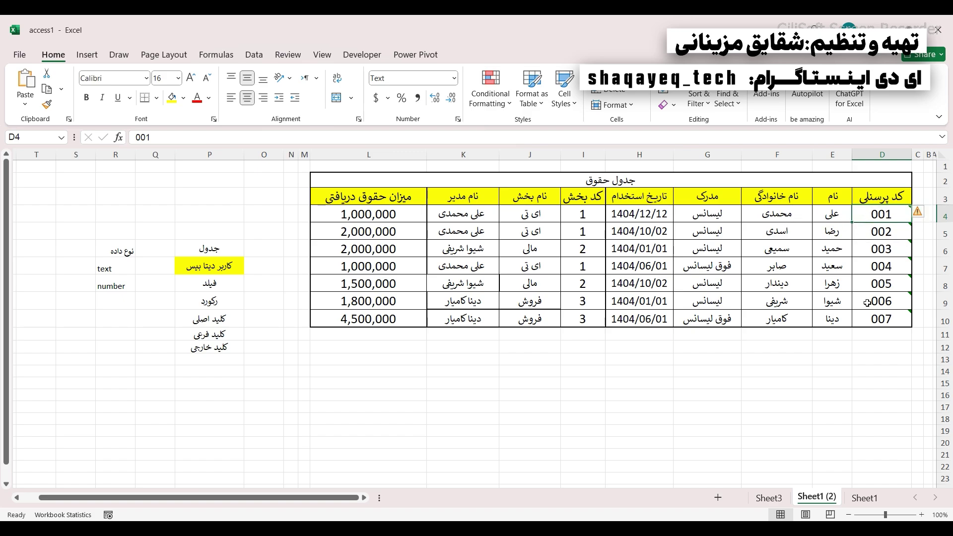
click(831, 361)
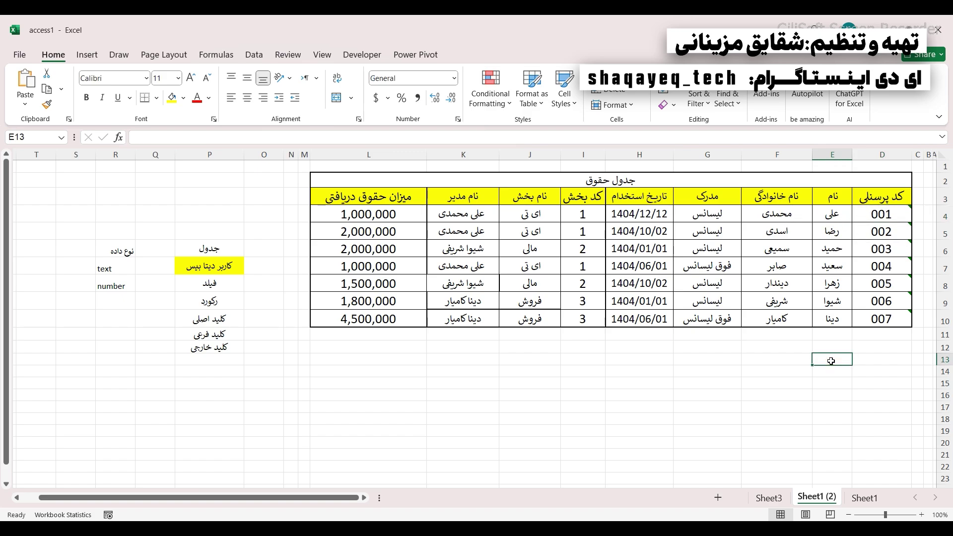
key(BackSpace)
key(BackSpace)
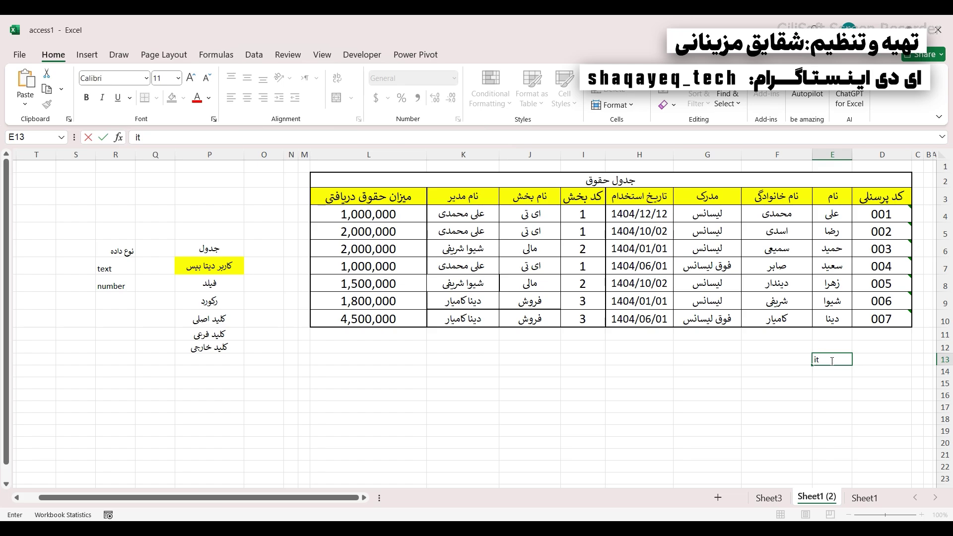
click(789, 417)
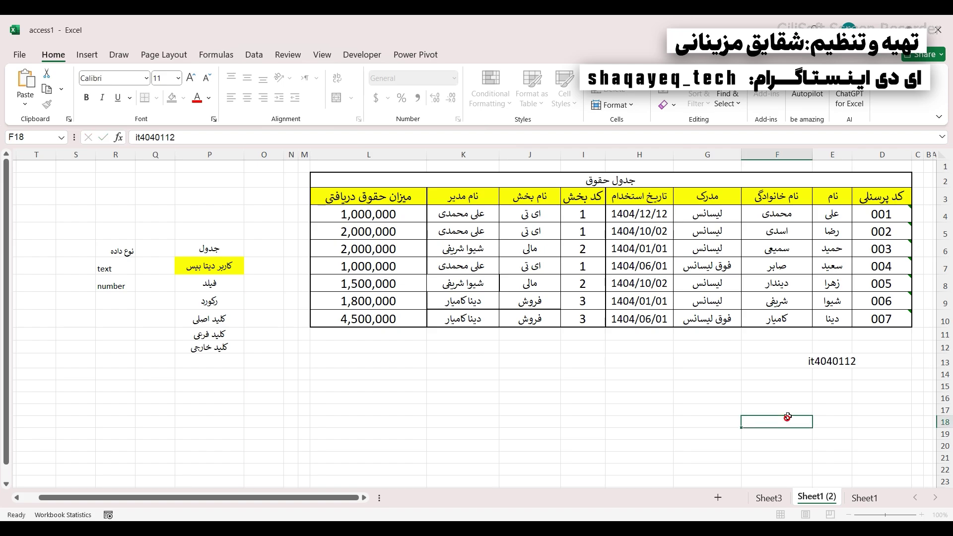
click(821, 360)
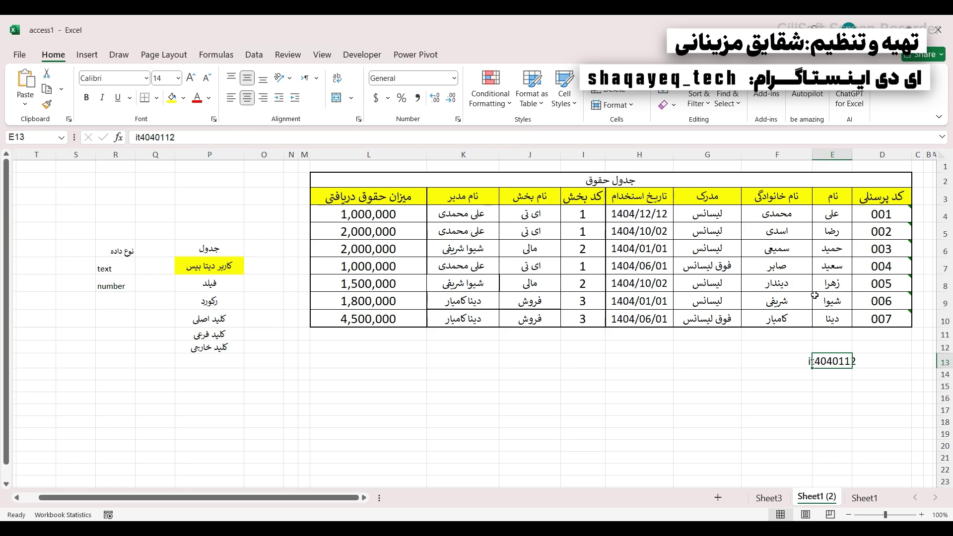
key(Delete)
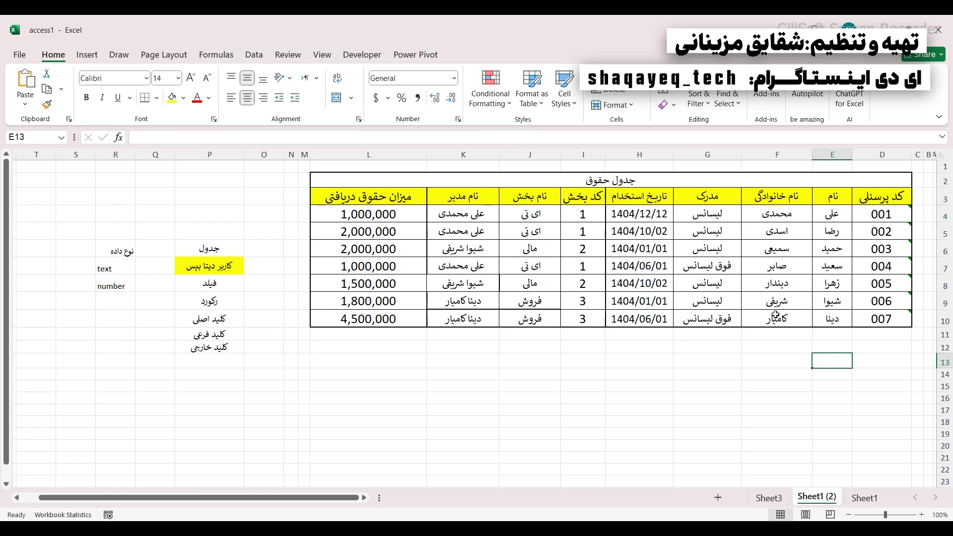
click(720, 386)
text(9)
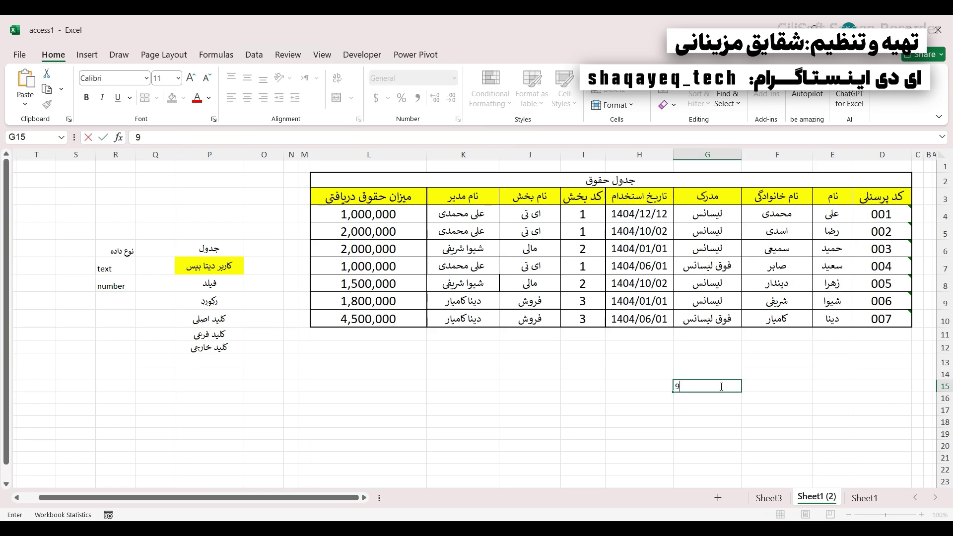
text(111)
key(BackSpace)
key(BackSpace)
key(BackSpace)
key(BackSpace)
click(530, 410)
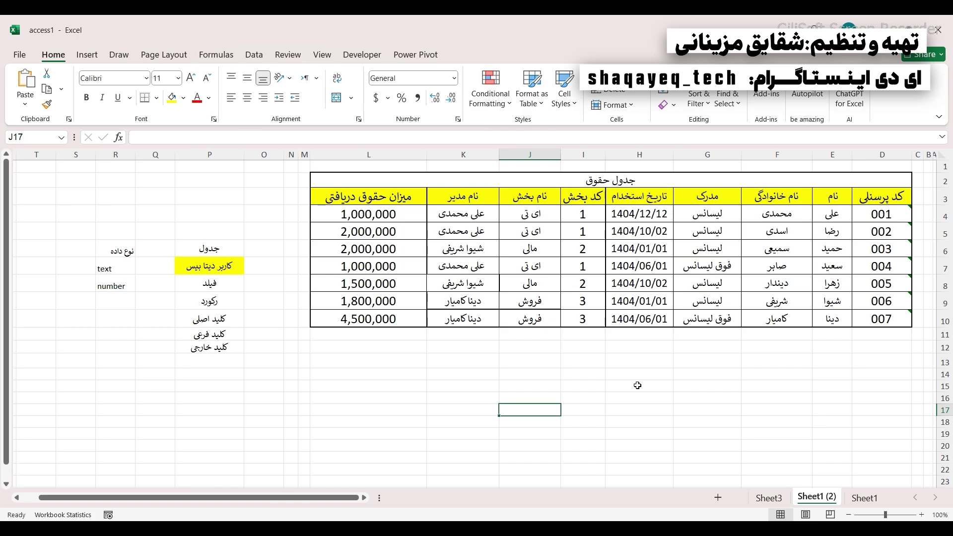
- Highlight personnel codes 002–004, then the code and name columns, then the code column alone
drag(866, 232, 866, 268)
click(687, 218)
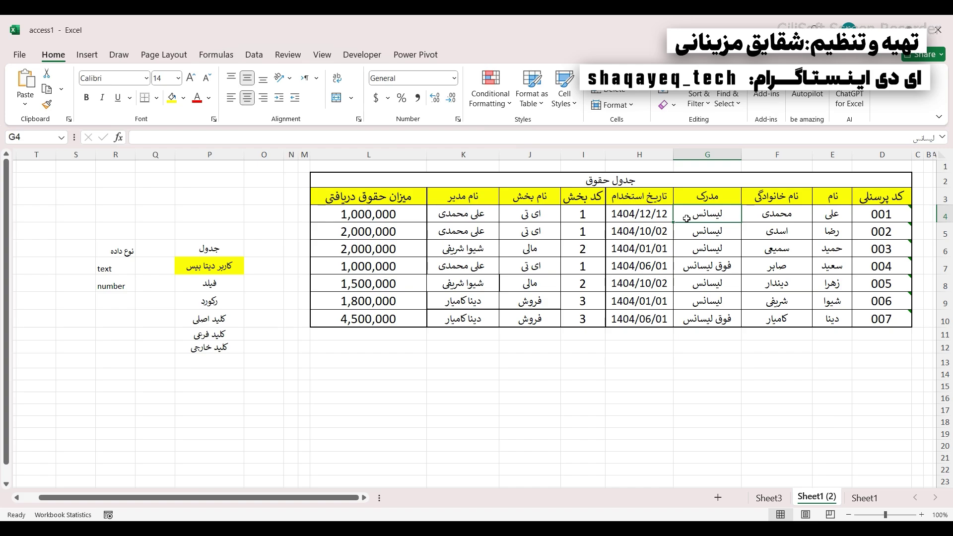
click(201, 314)
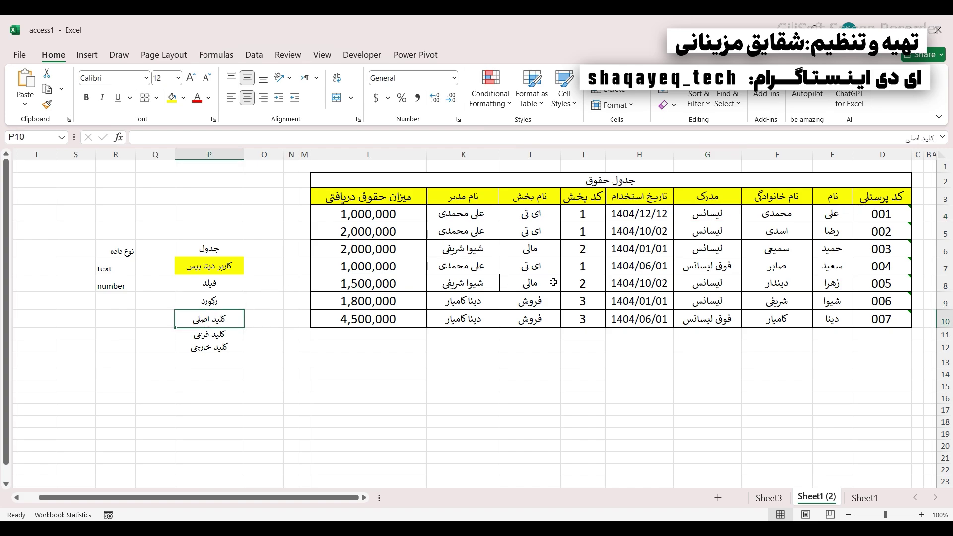
drag(759, 197, 875, 323)
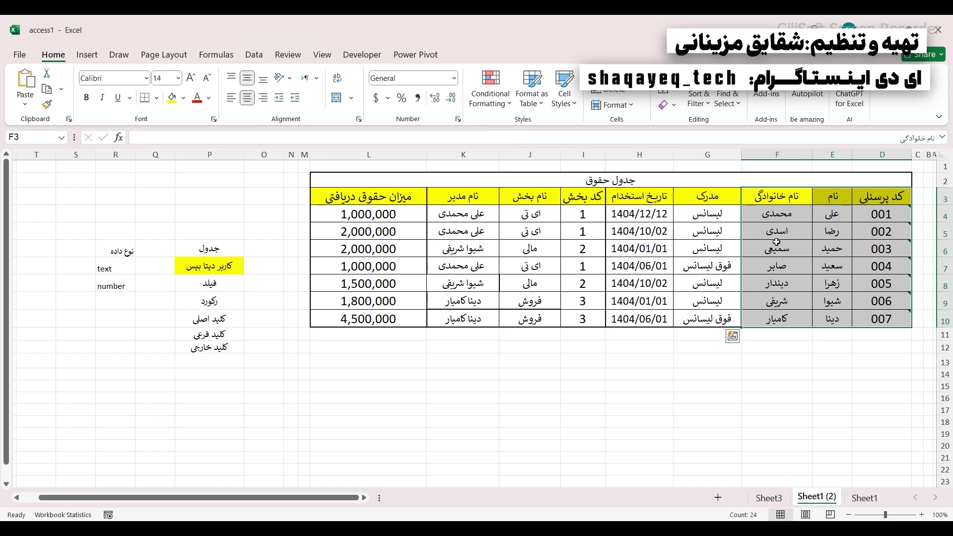
click(777, 243)
drag(886, 197, 892, 315)
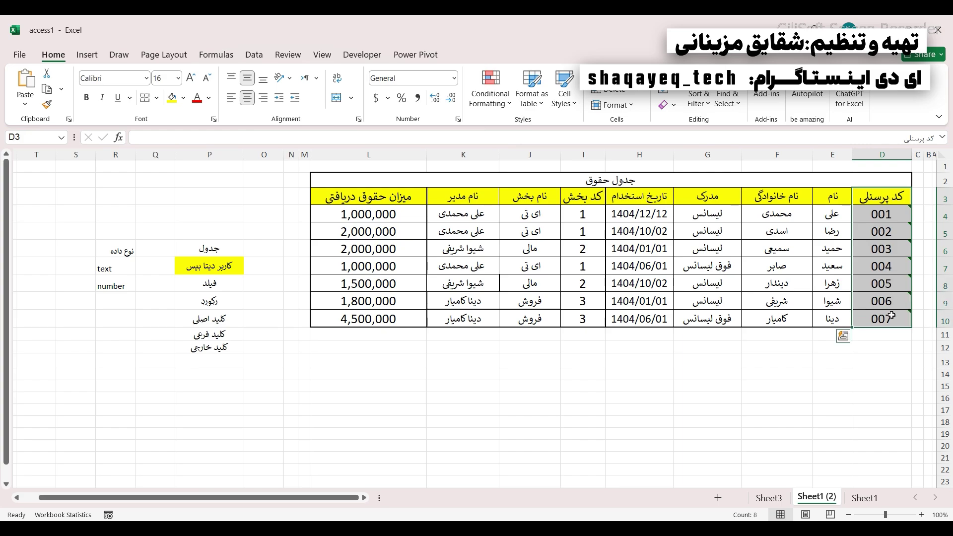
- Point out the glossary terms کلید اصلی, کلید فرعی and کلید خارجی, then move to Sheet1
click(224, 316)
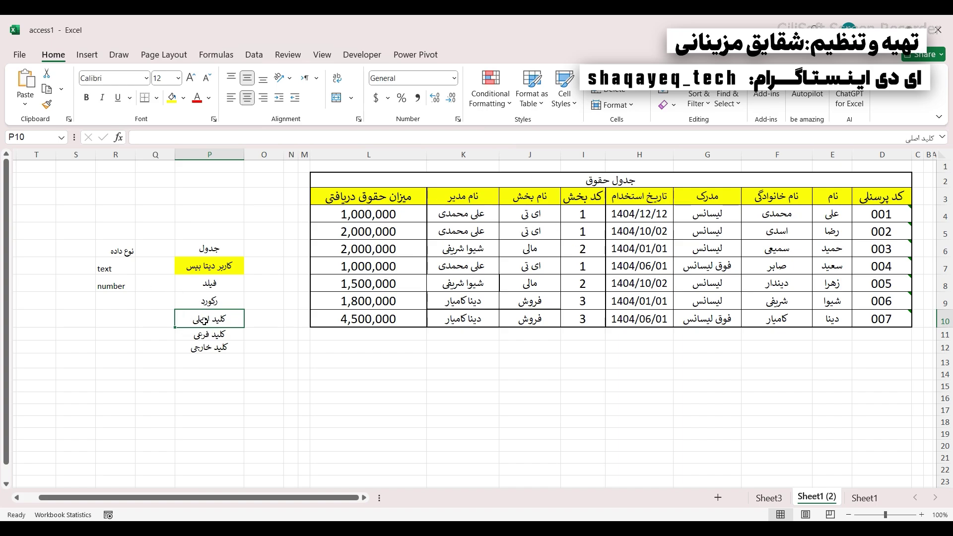
click(198, 332)
click(203, 349)
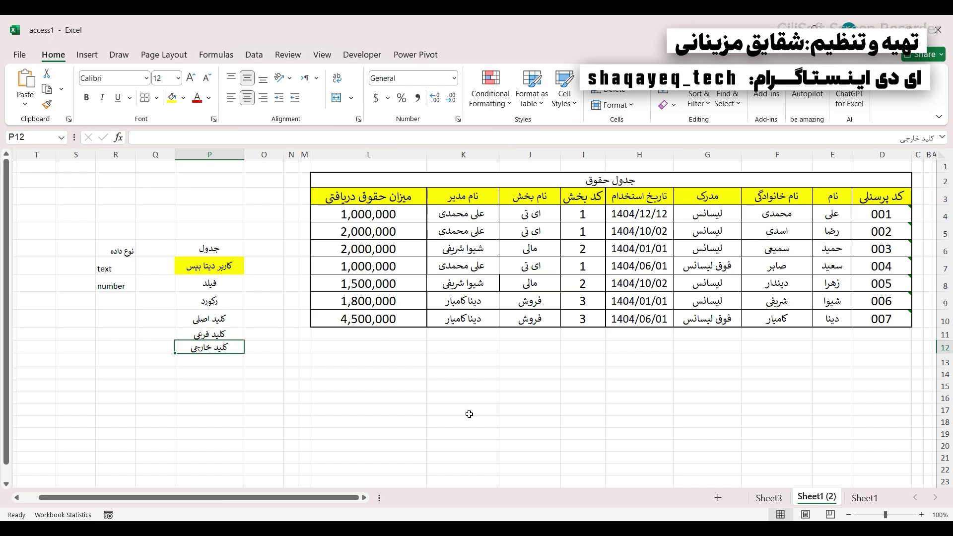
click(864, 497)
click(784, 247)
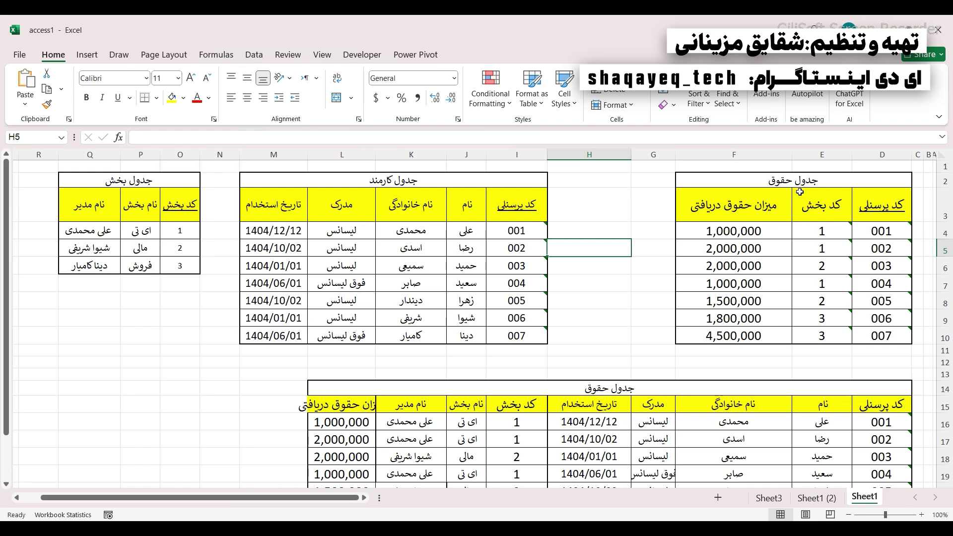
drag(796, 182, 774, 337)
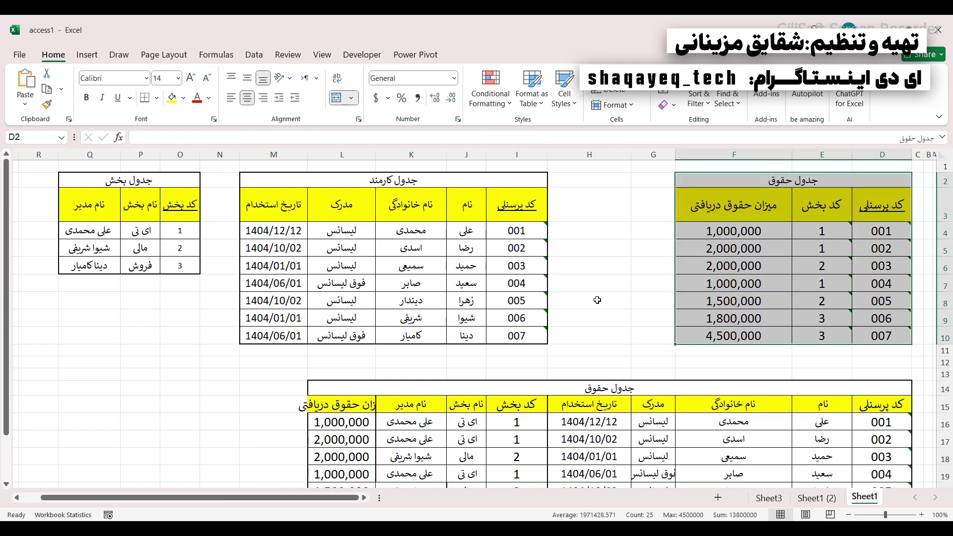
drag(412, 169, 429, 317)
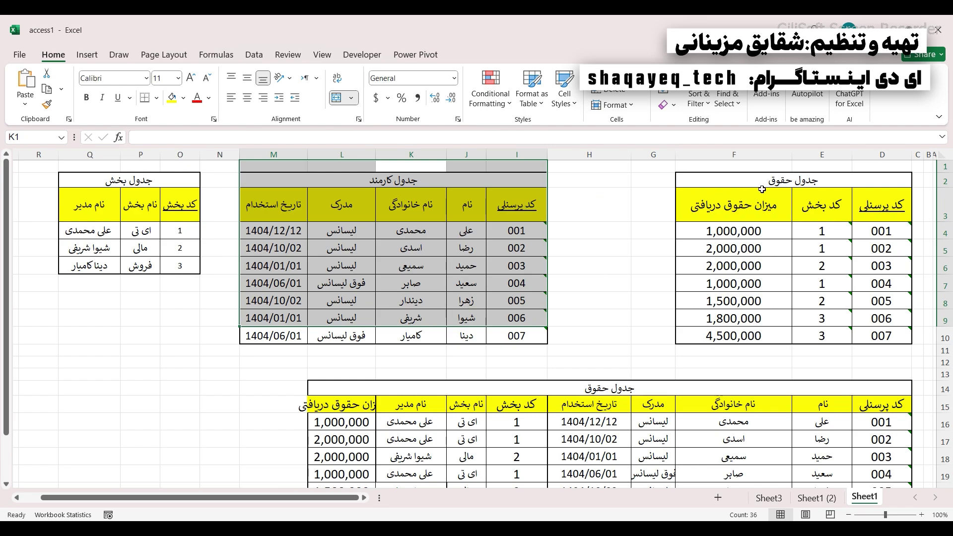
drag(763, 191, 821, 342)
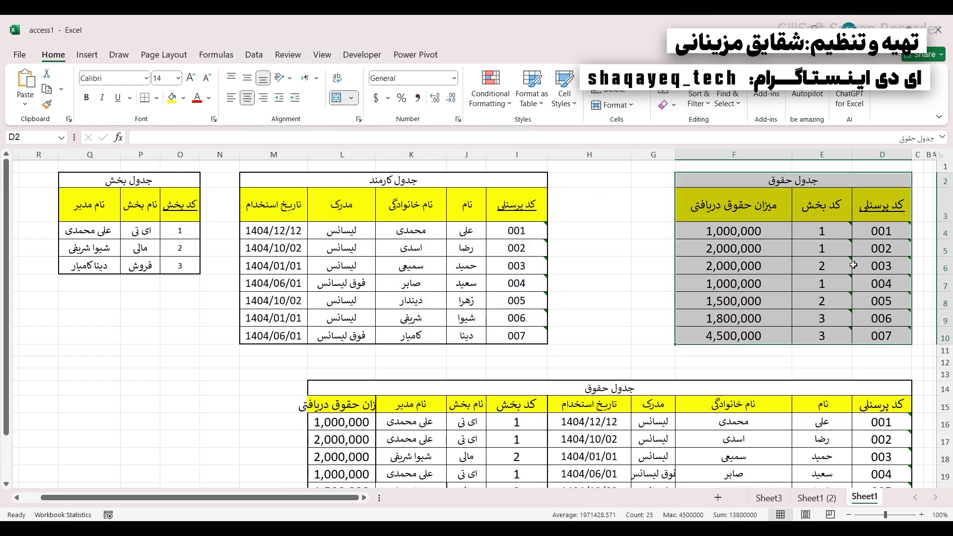
click(892, 268)
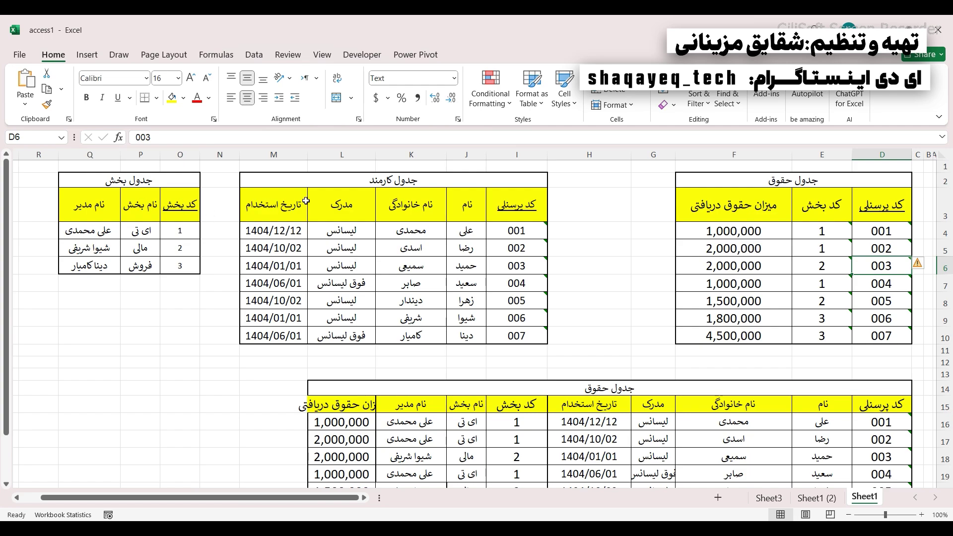
right_click(284, 155)
click(315, 281)
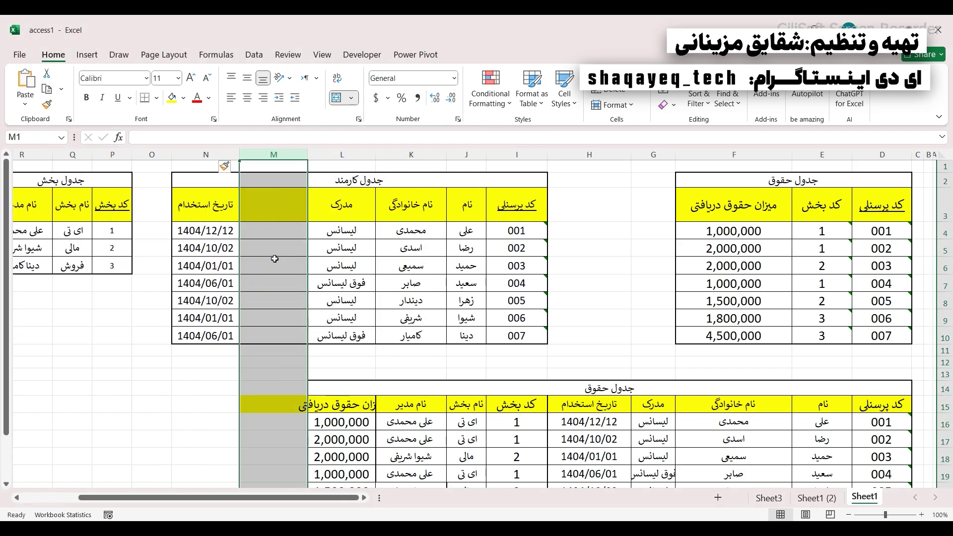
click(277, 204)
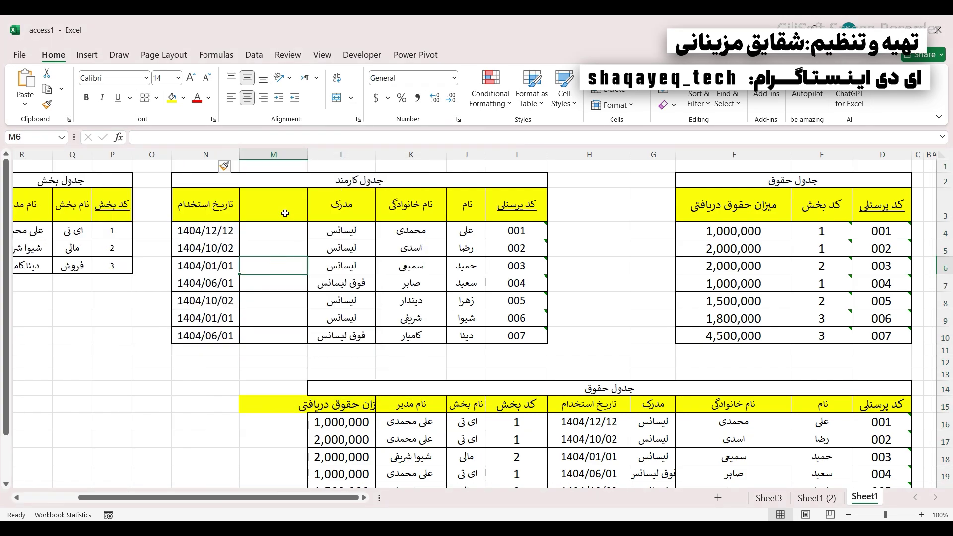
click(120, 212)
click(278, 214)
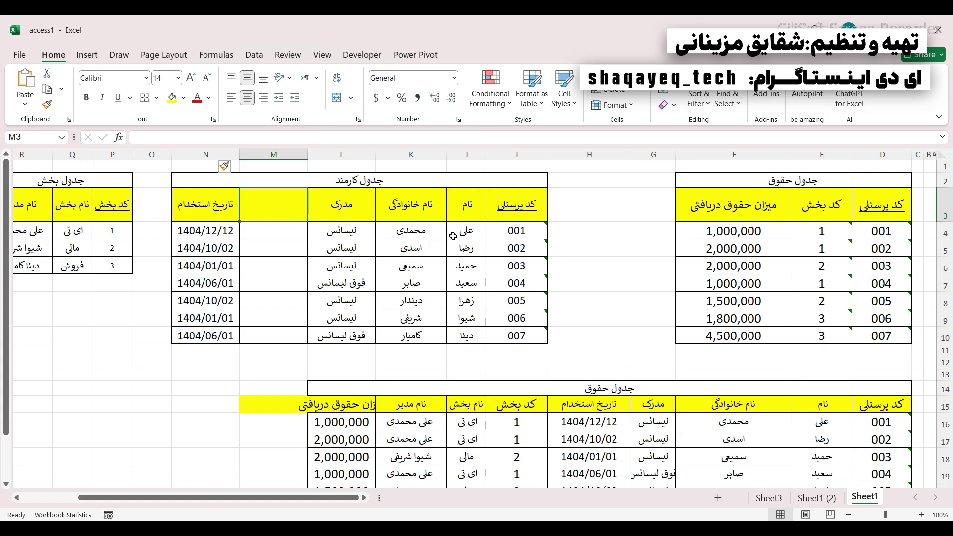
drag(496, 232, 267, 229)
click(272, 234)
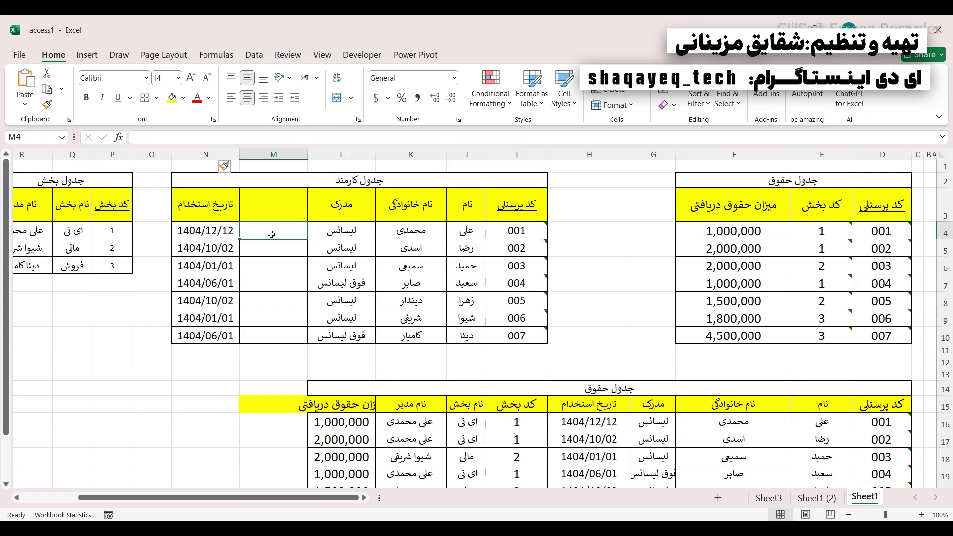
click(272, 268)
click(267, 229)
text(1)
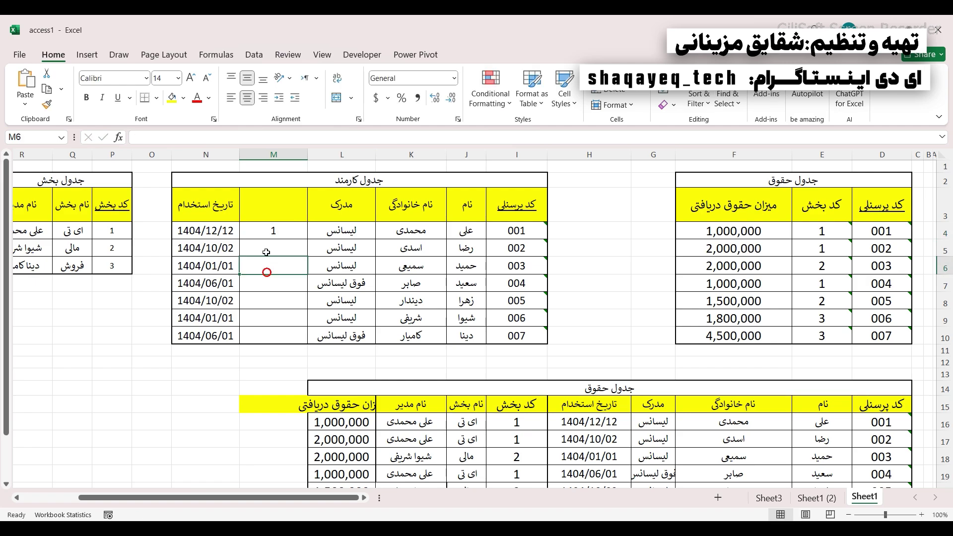
click(78, 231)
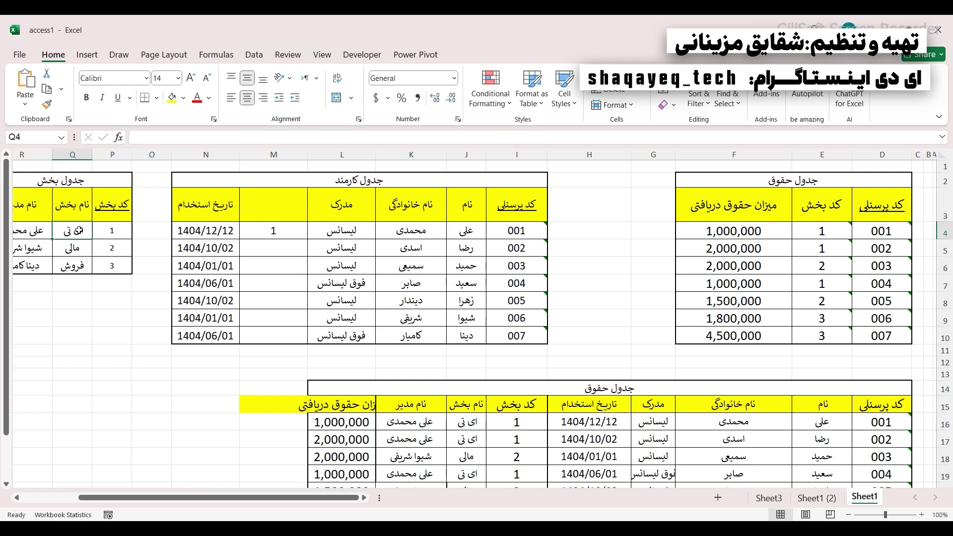
drag(264, 162, 262, 272)
click(275, 154)
right_click(279, 154)
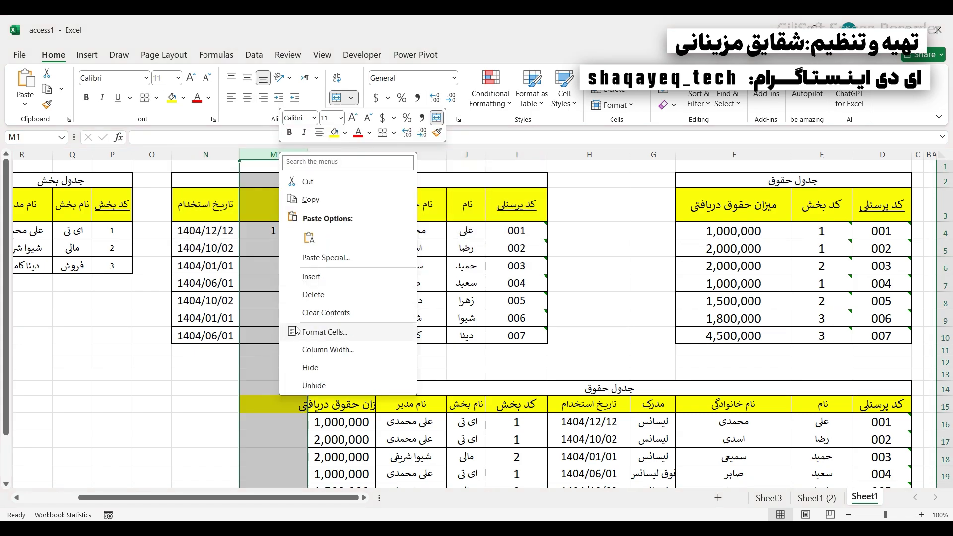
click(313, 295)
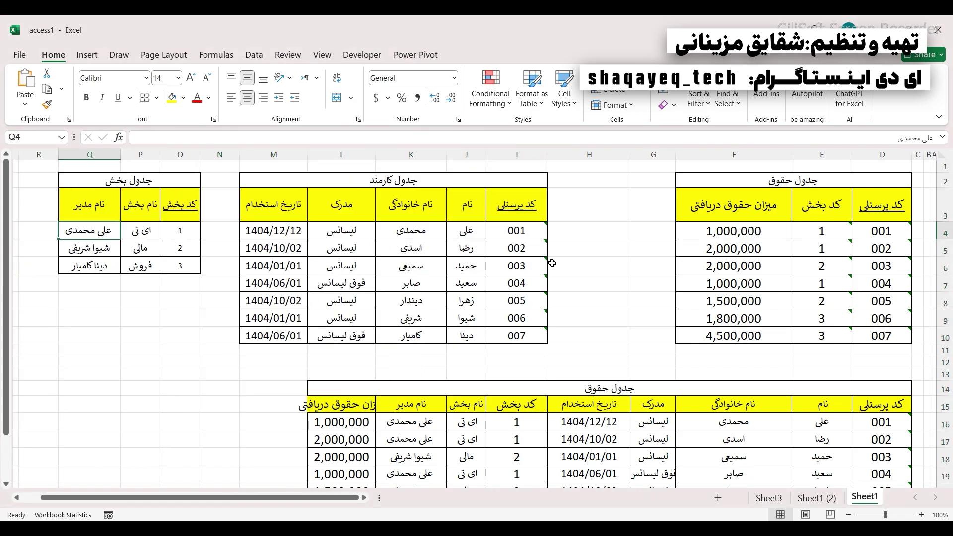
click(769, 247)
drag(757, 272, 449, 258)
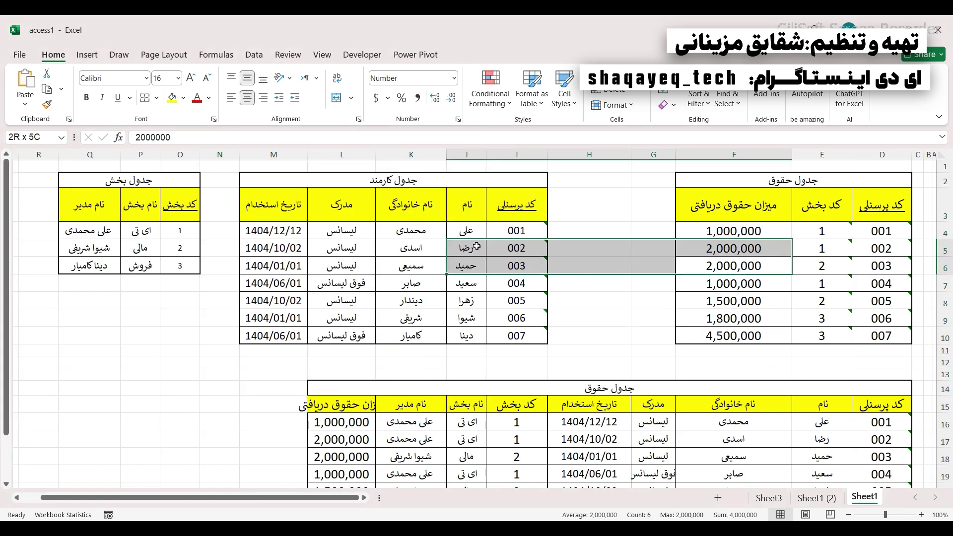
click(732, 261)
click(139, 247)
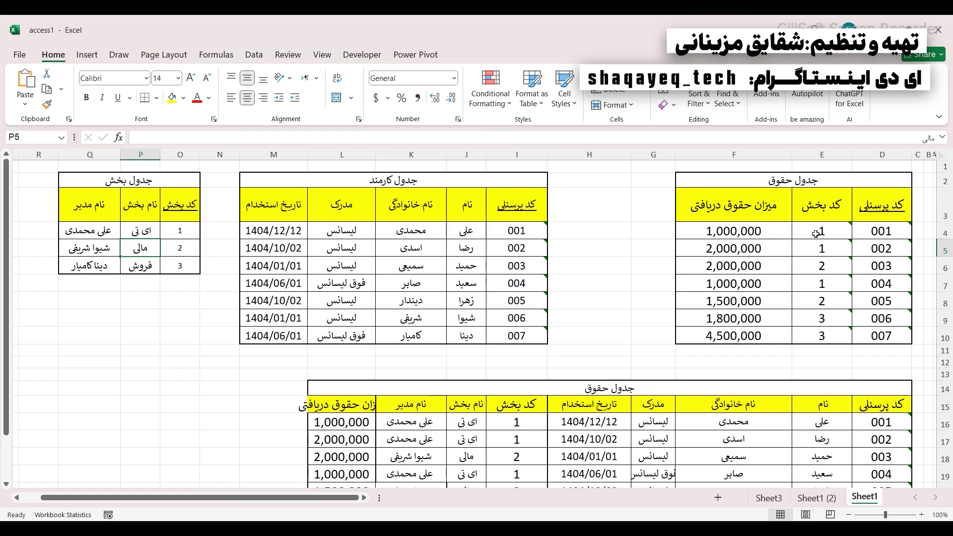
drag(822, 238, 826, 330)
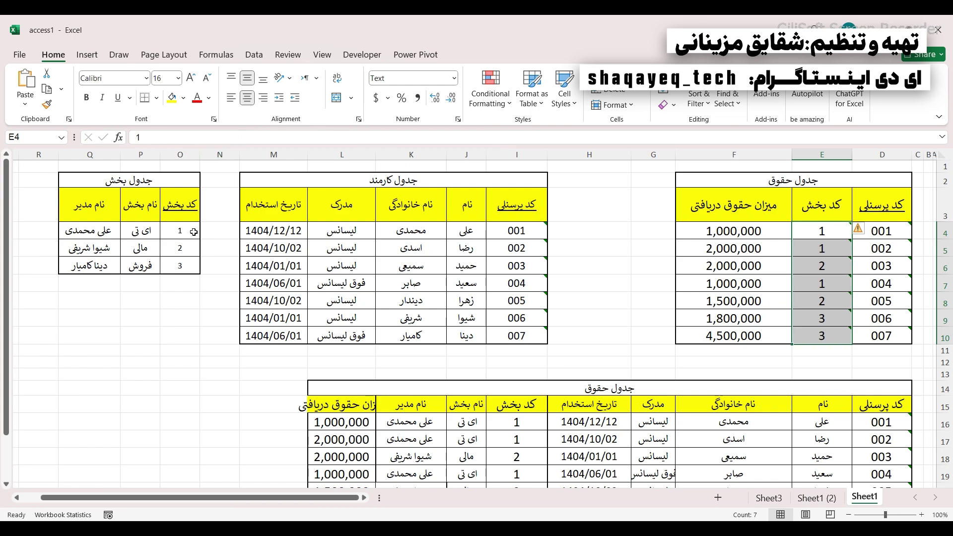
click(883, 250)
click(883, 267)
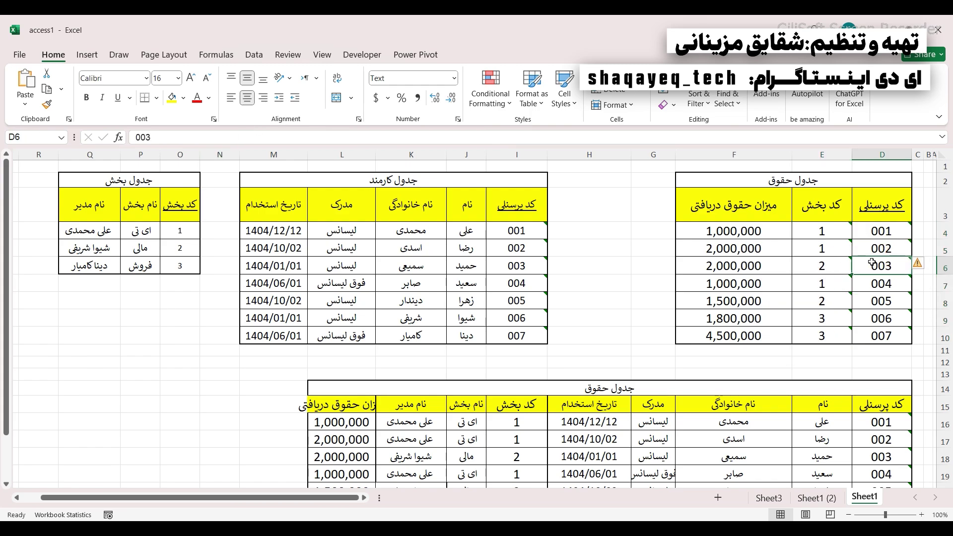
click(901, 268)
drag(898, 199, 889, 301)
drag(541, 201, 532, 303)
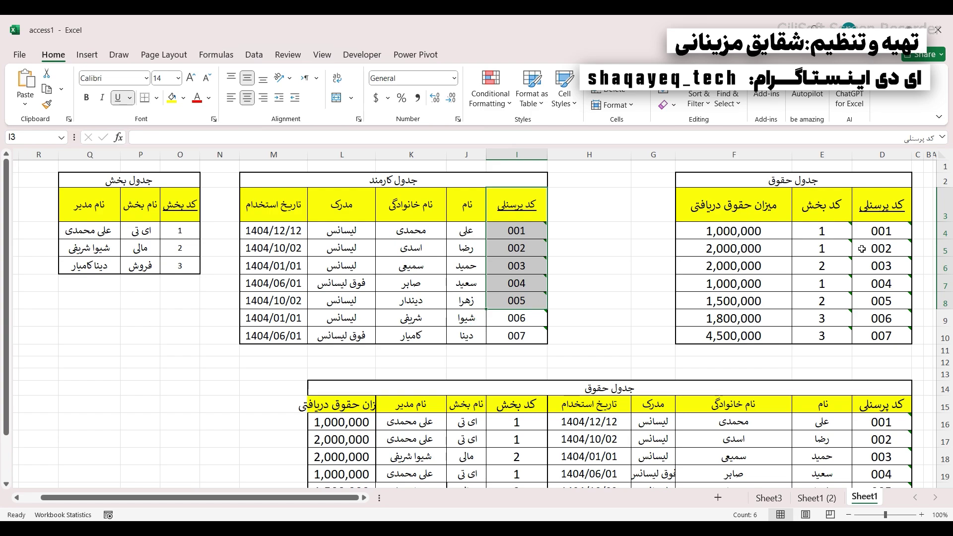
click(879, 206)
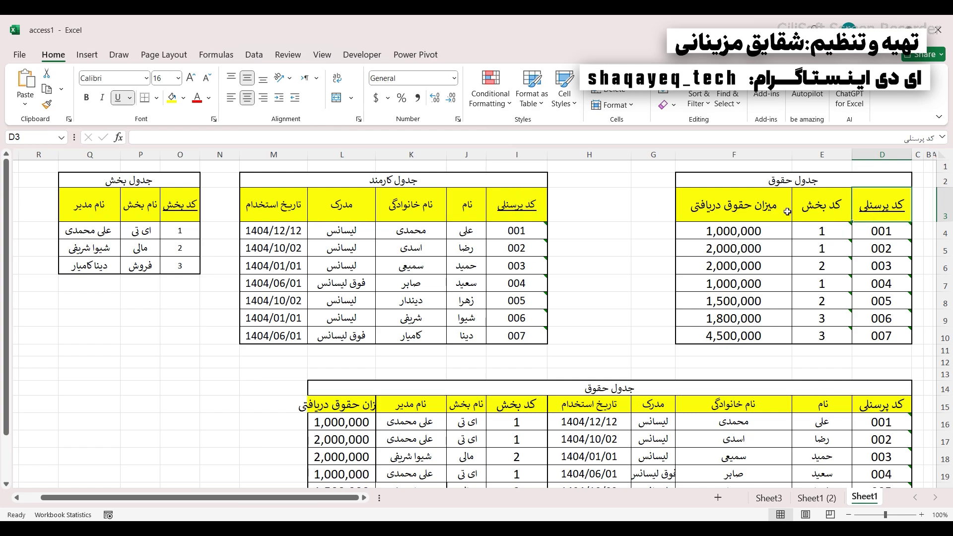
click(514, 211)
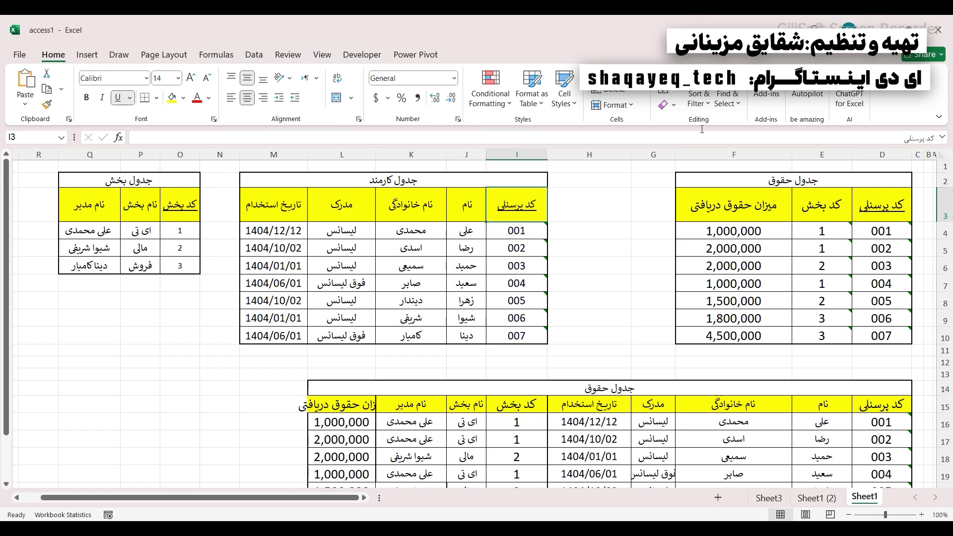
- Insert a new column E in the salary table and paste the first names K3:K10 into it
right_click(838, 154)
click(814, 271)
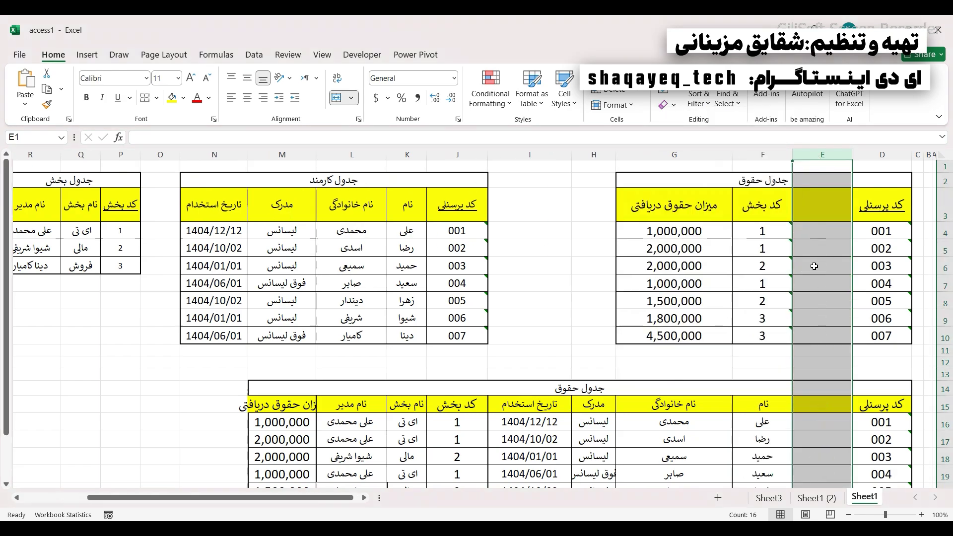
drag(400, 211, 407, 335)
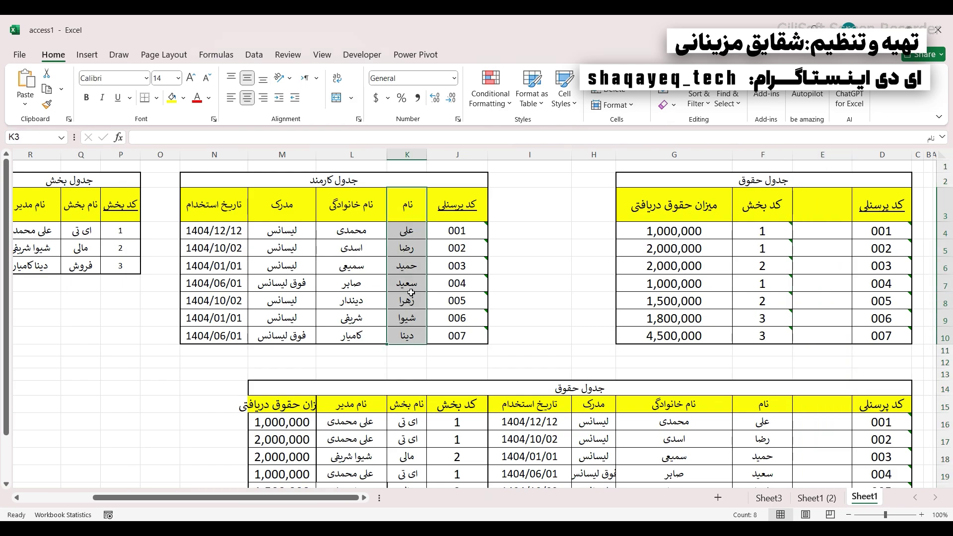
right_click(411, 293)
click(442, 131)
click(821, 205)
right_click(819, 206)
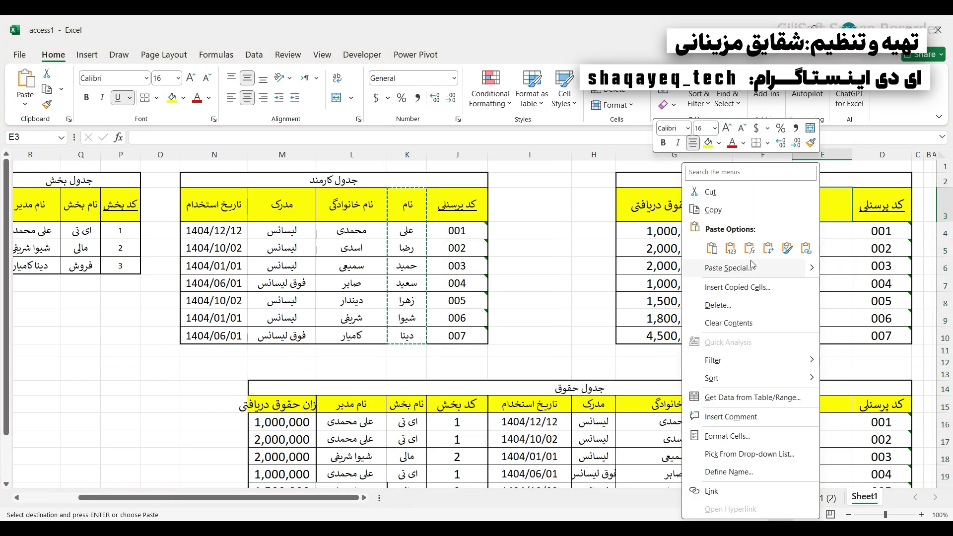
click(712, 248)
click(822, 265)
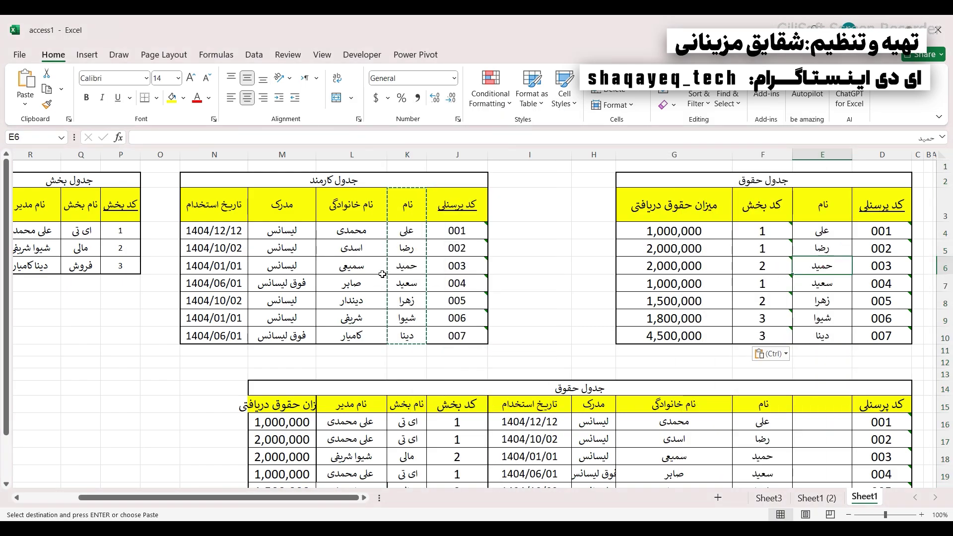
- Change employee 005's first name in K8, then select the salary table's codes and names
click(407, 299)
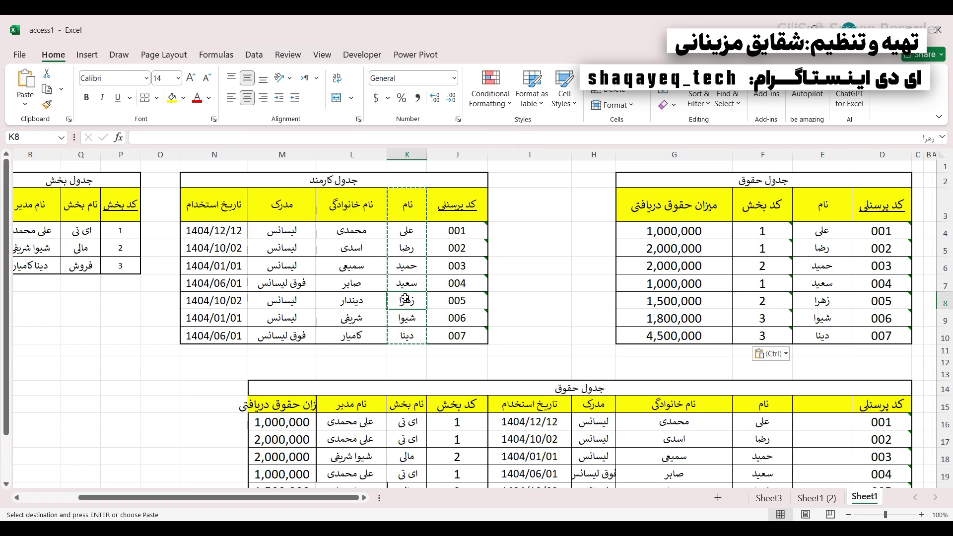
text(علی)
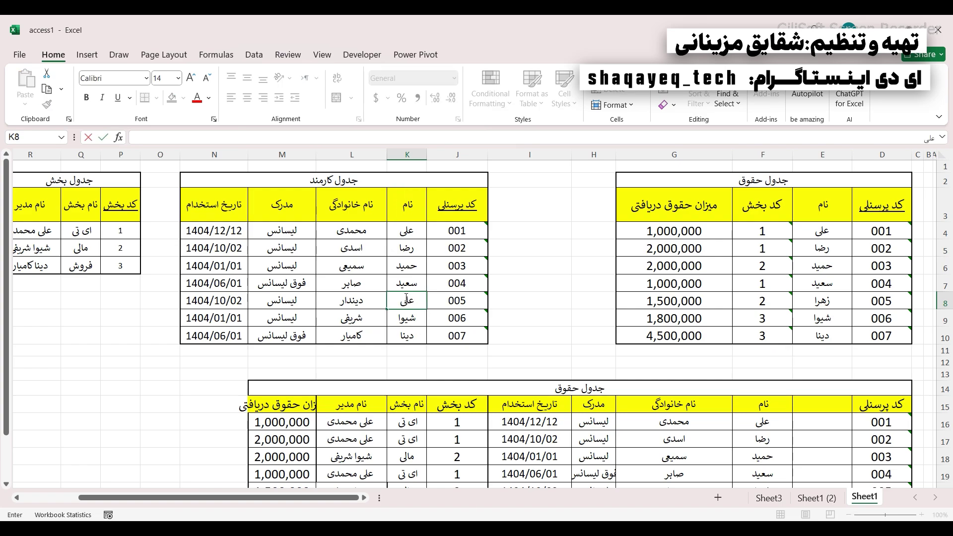
click(325, 283)
click(391, 337)
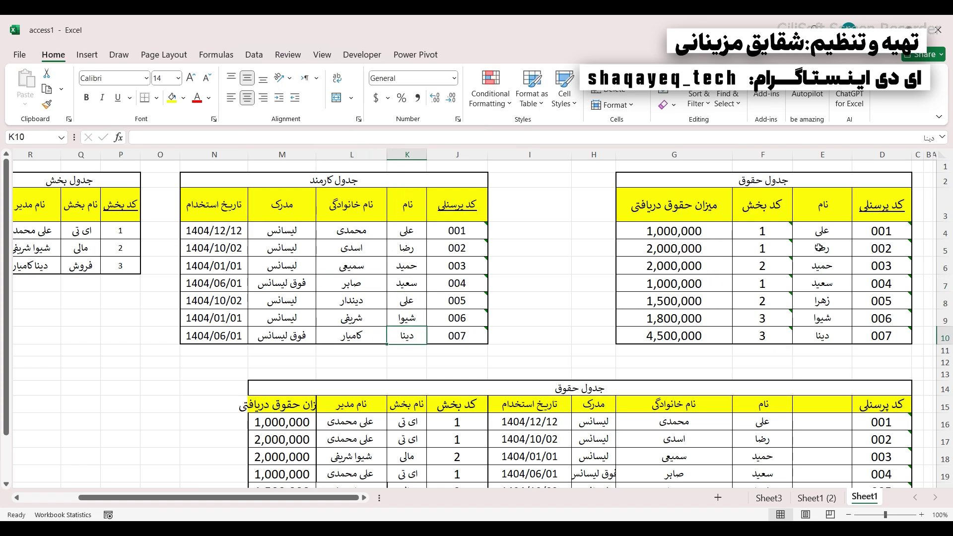
click(872, 216)
drag(872, 215, 823, 336)
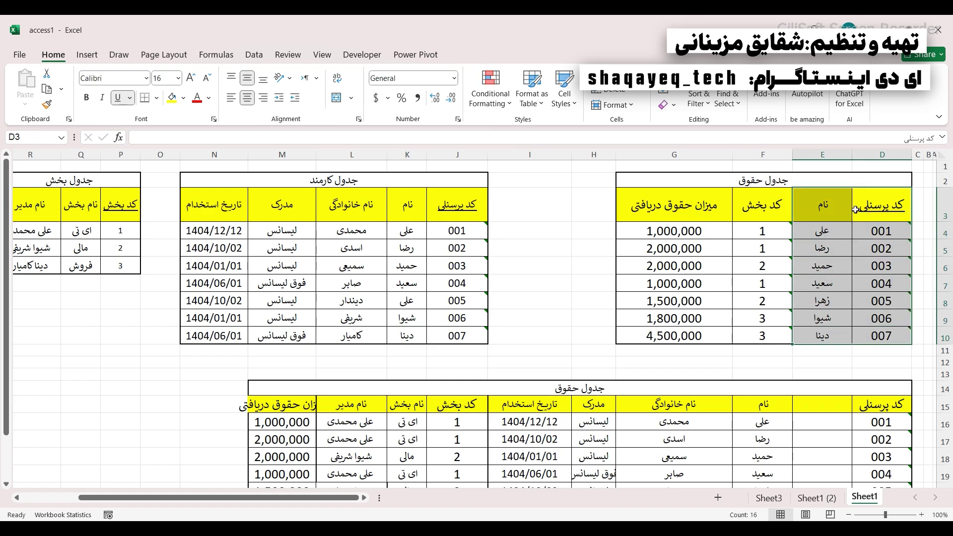
click(455, 226)
click(882, 210)
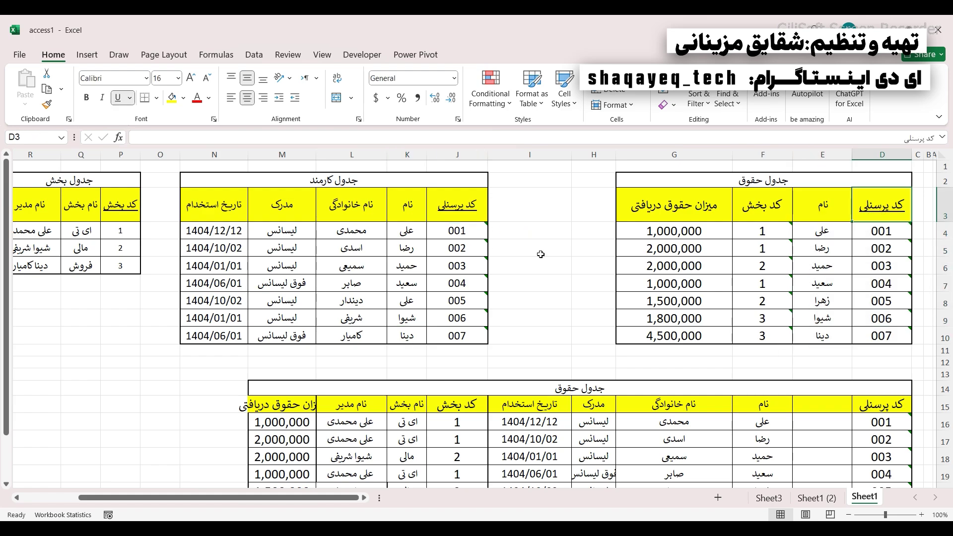
click(414, 200)
click(871, 211)
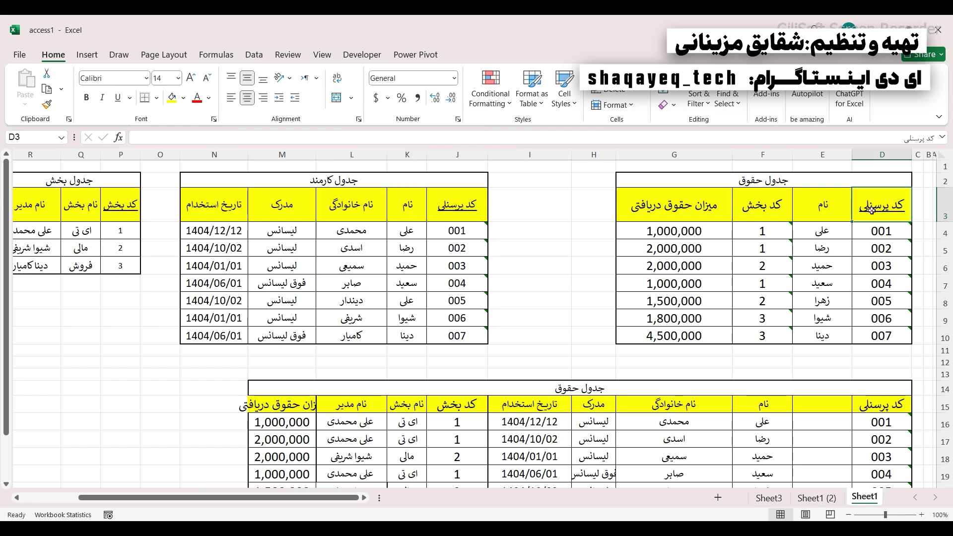
key(shift+Left)
click(875, 211)
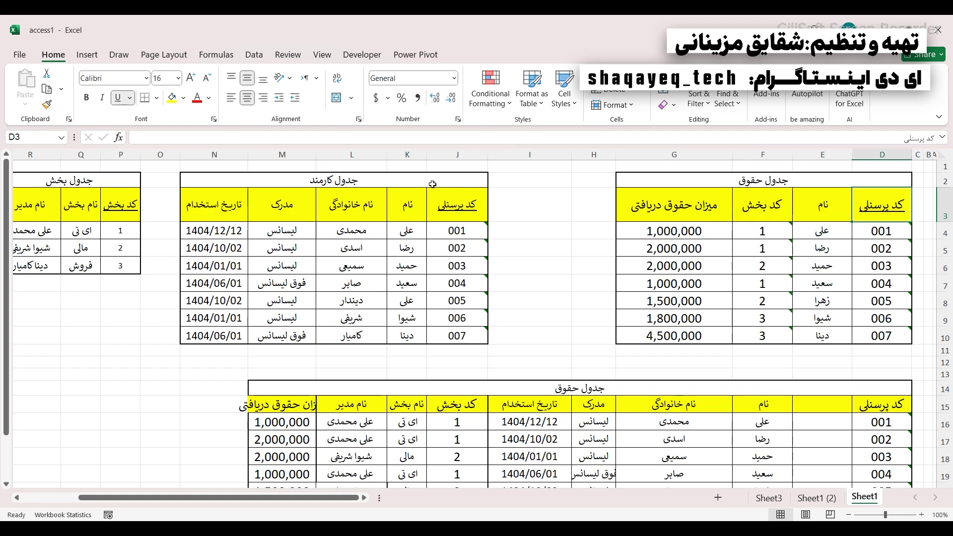
click(438, 209)
click(886, 212)
click(472, 196)
drag(881, 211, 699, 326)
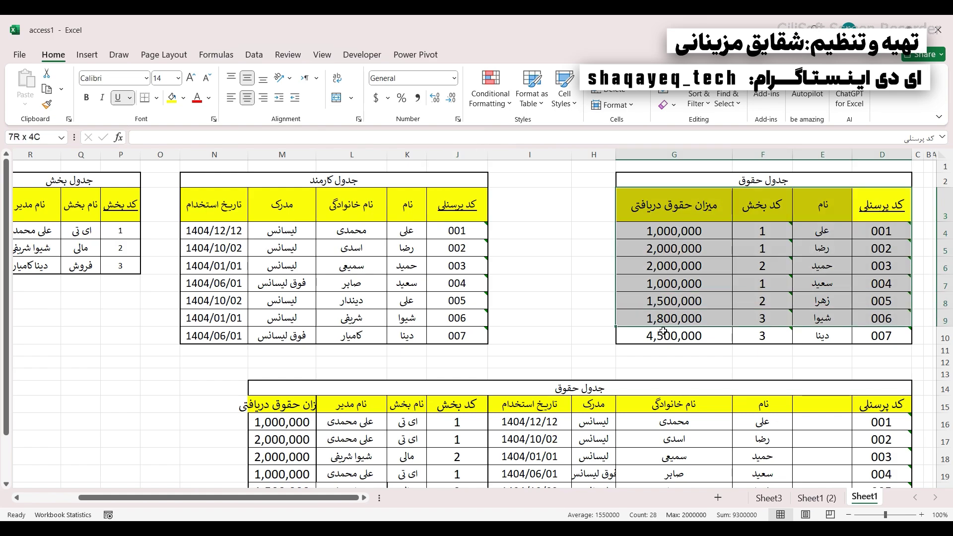
click(727, 272)
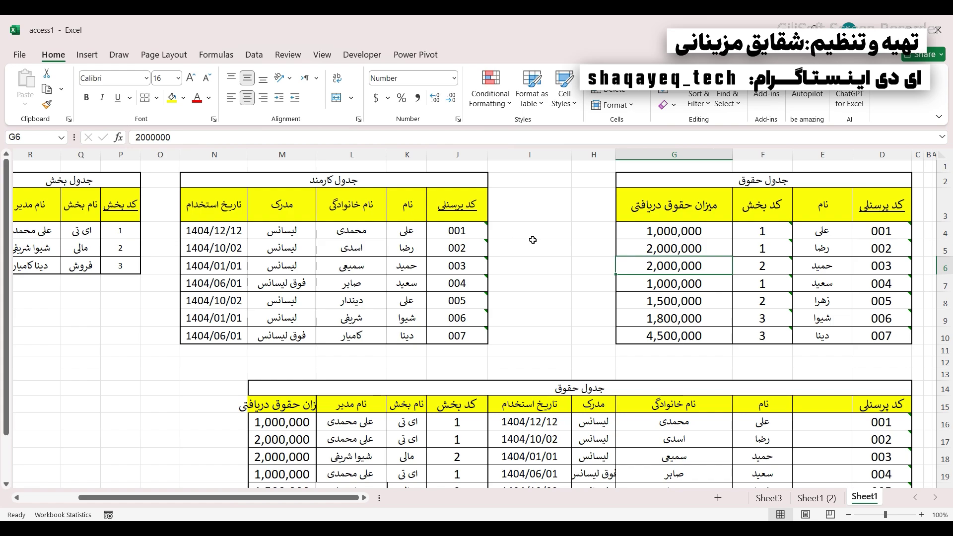
click(879, 209)
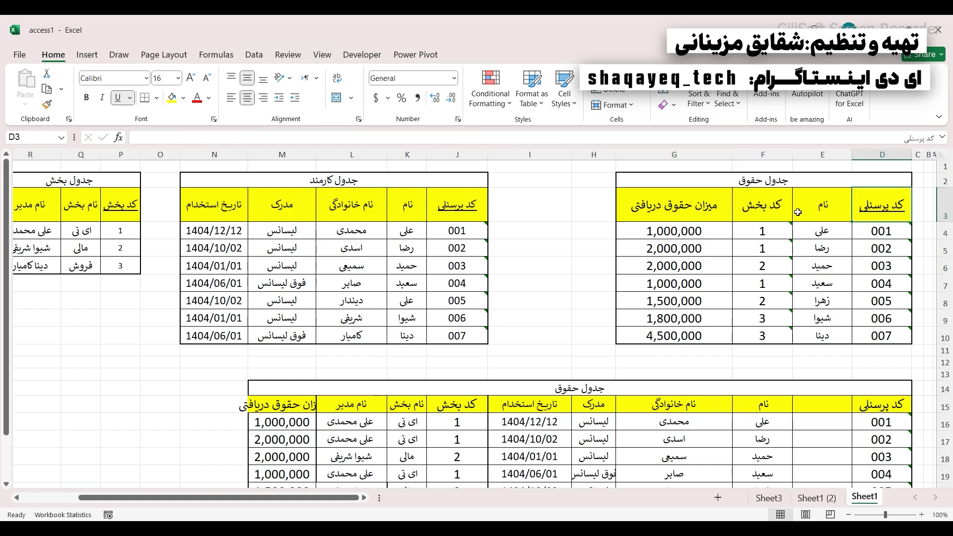
click(788, 207)
click(475, 203)
click(396, 205)
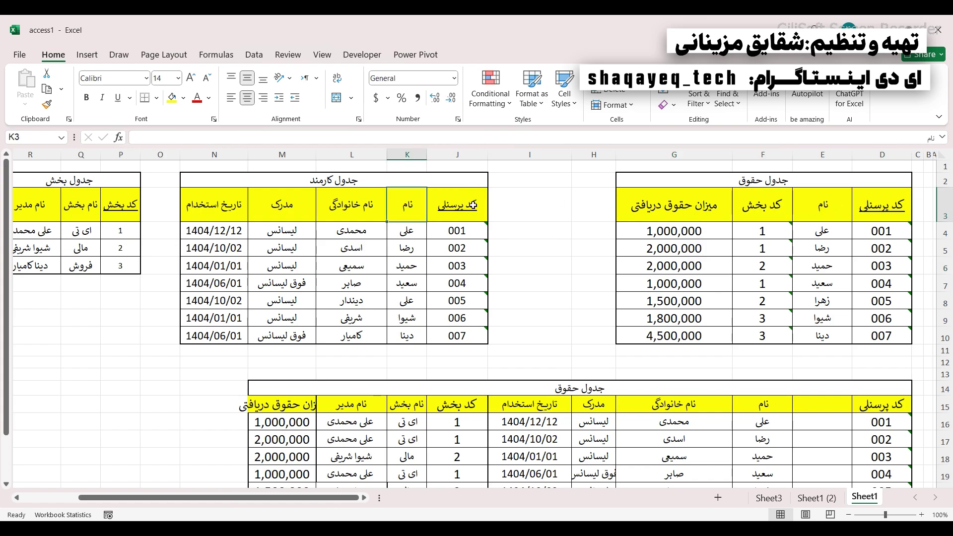
click(473, 205)
click(375, 209)
click(883, 205)
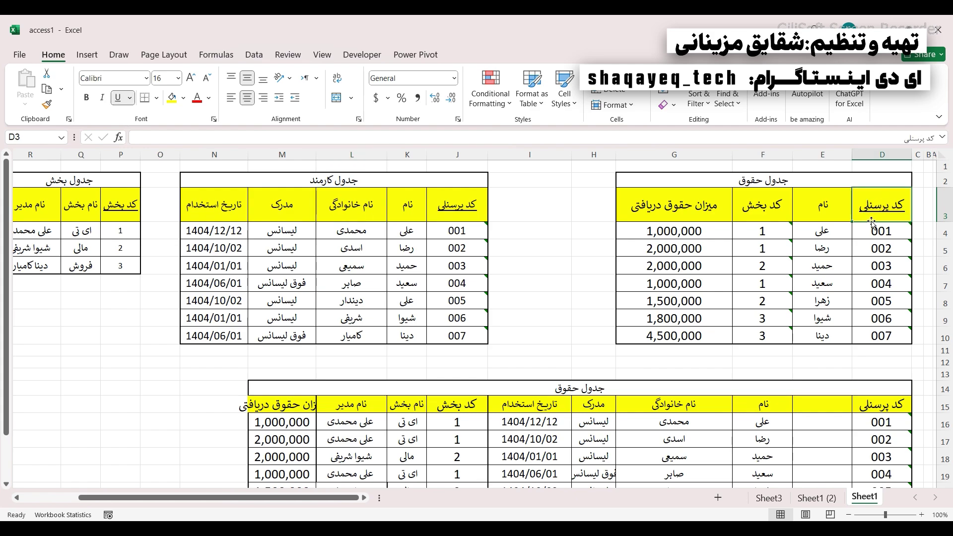
click(823, 212)
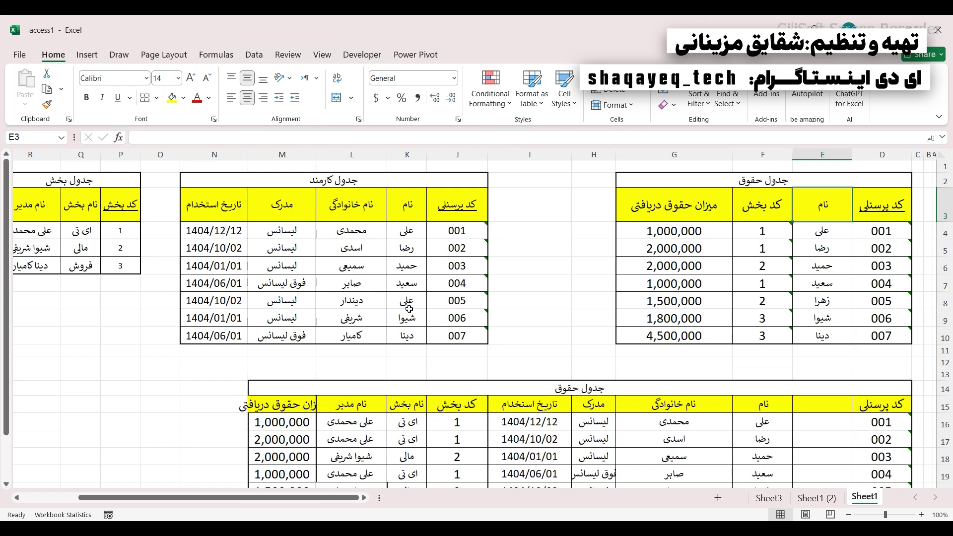
drag(808, 237, 828, 301)
click(814, 232)
click(813, 215)
click(815, 233)
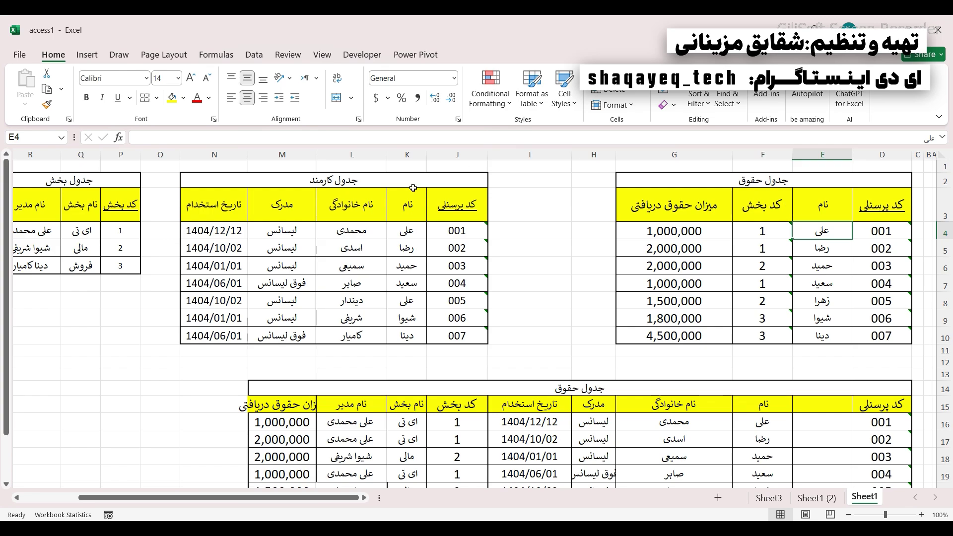
click(401, 230)
click(406, 302)
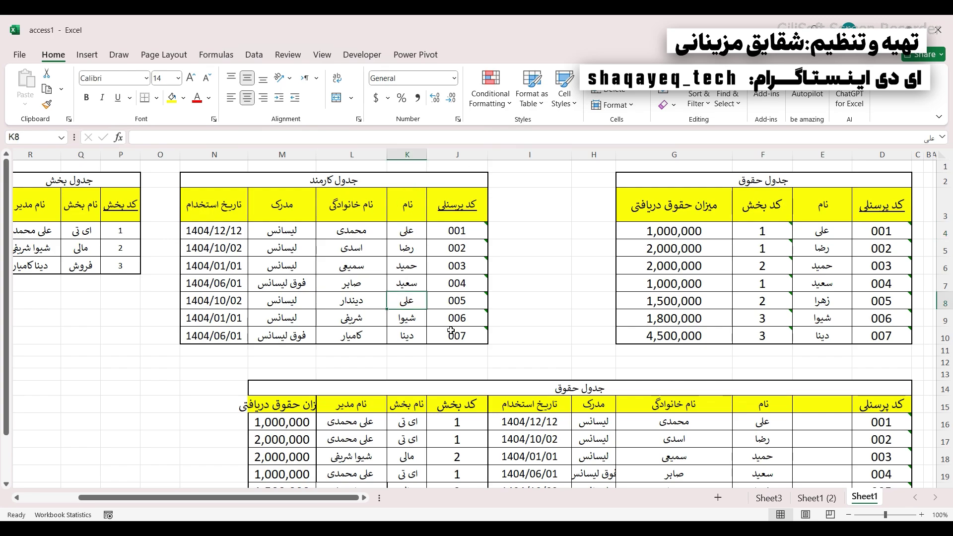
drag(412, 229, 402, 328)
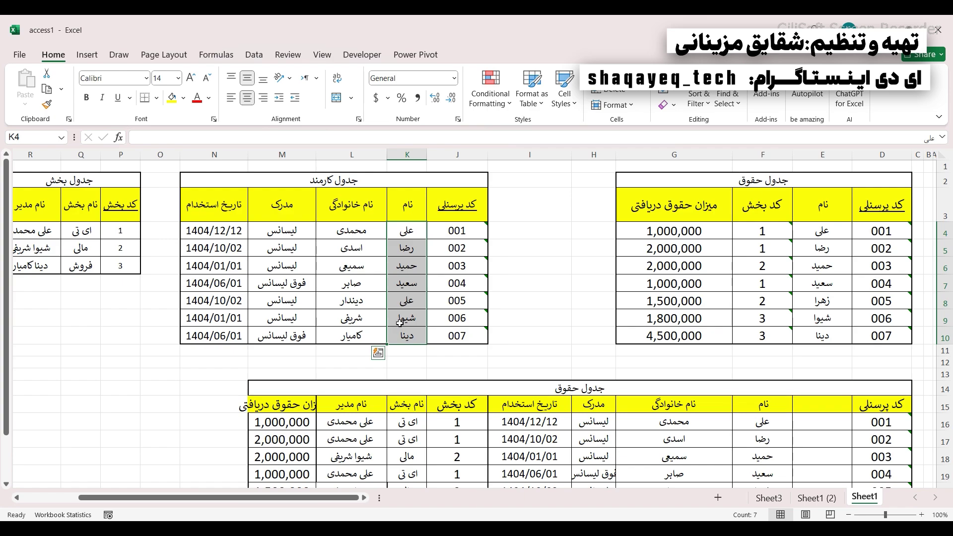
drag(406, 231, 341, 229)
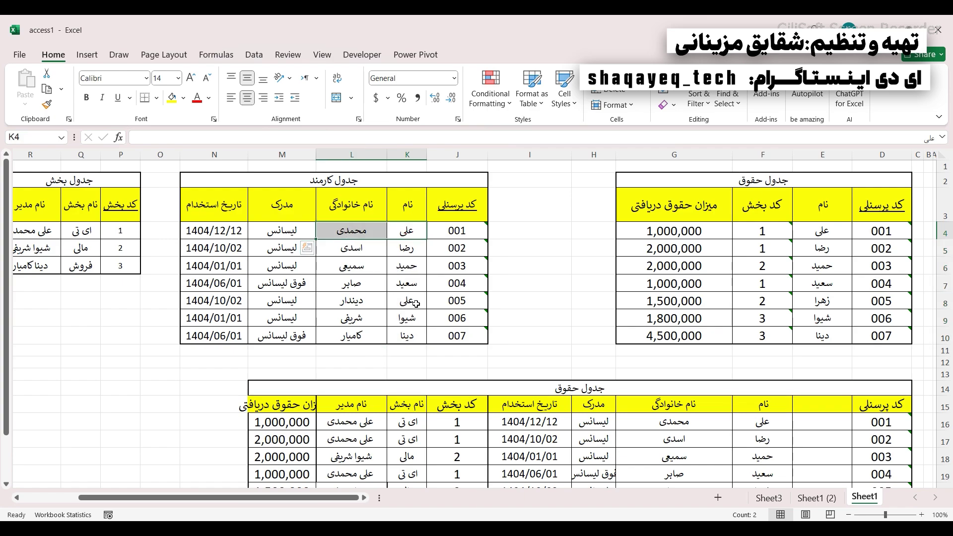
drag(407, 301, 335, 302)
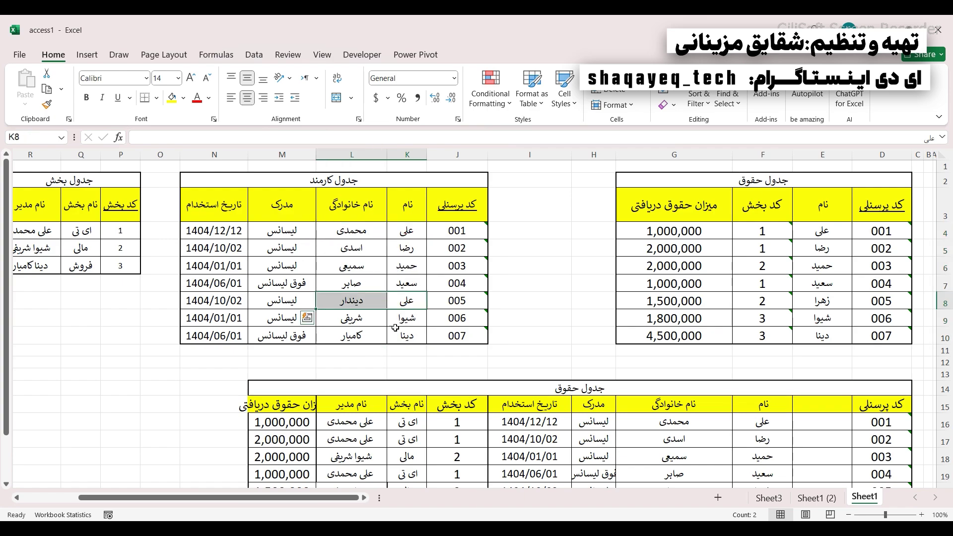
click(821, 232)
drag(820, 209, 821, 336)
click(811, 306)
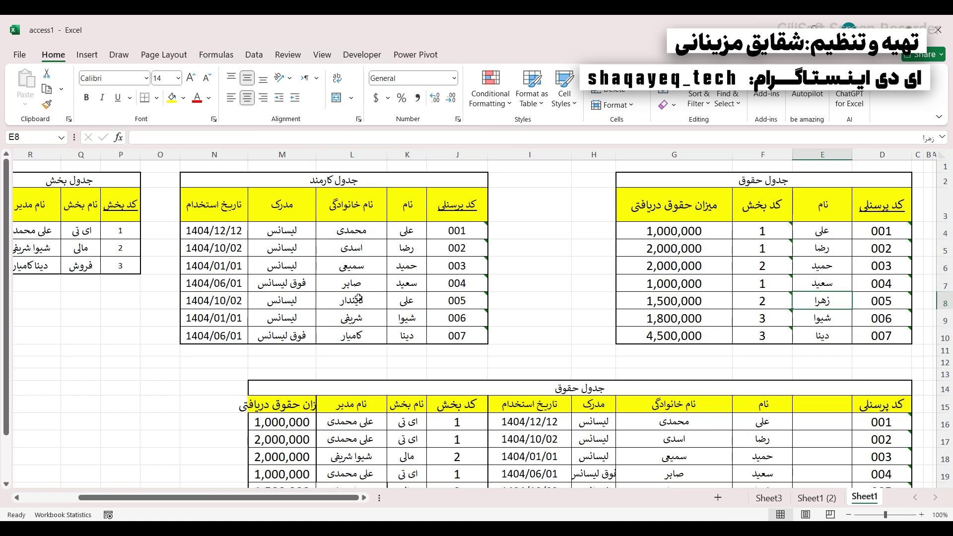
text(علی)
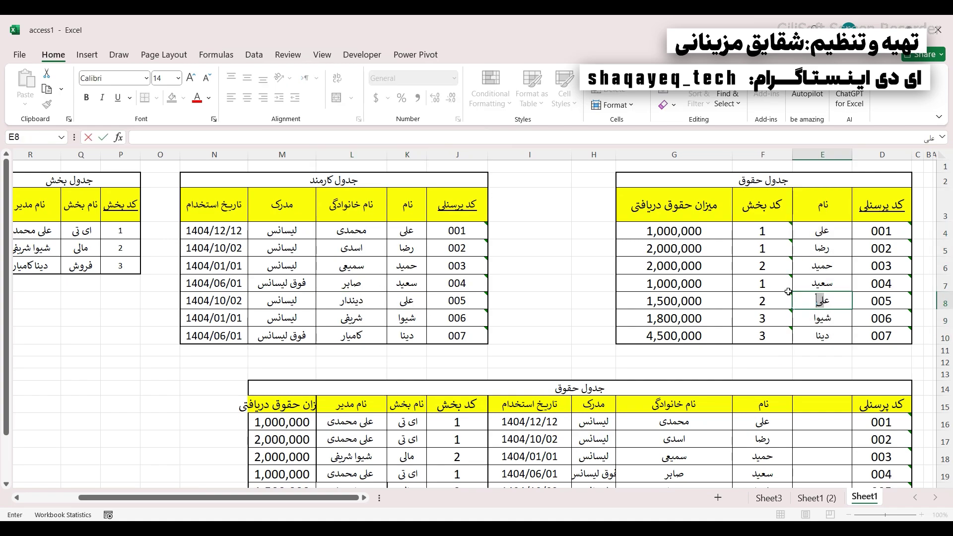
click(721, 284)
drag(815, 231, 821, 338)
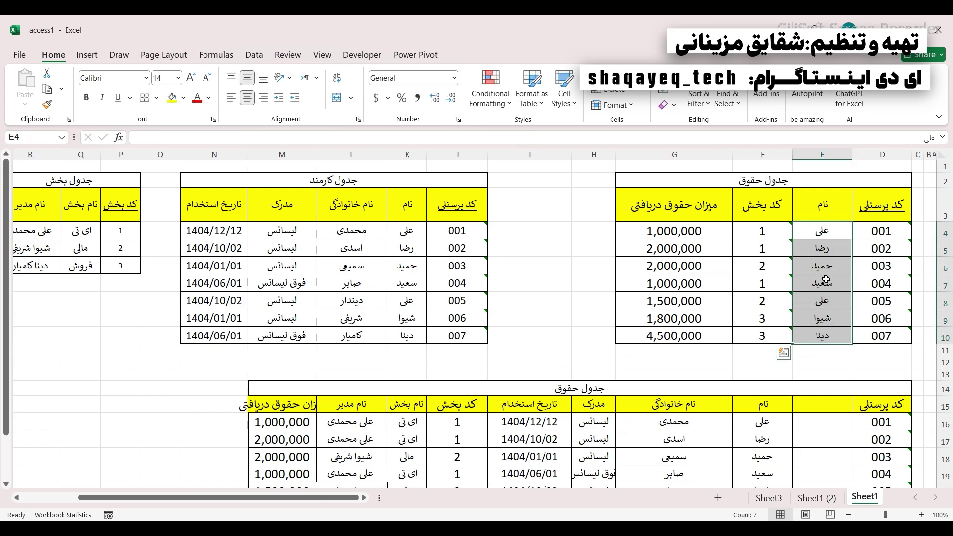
drag(822, 205, 819, 332)
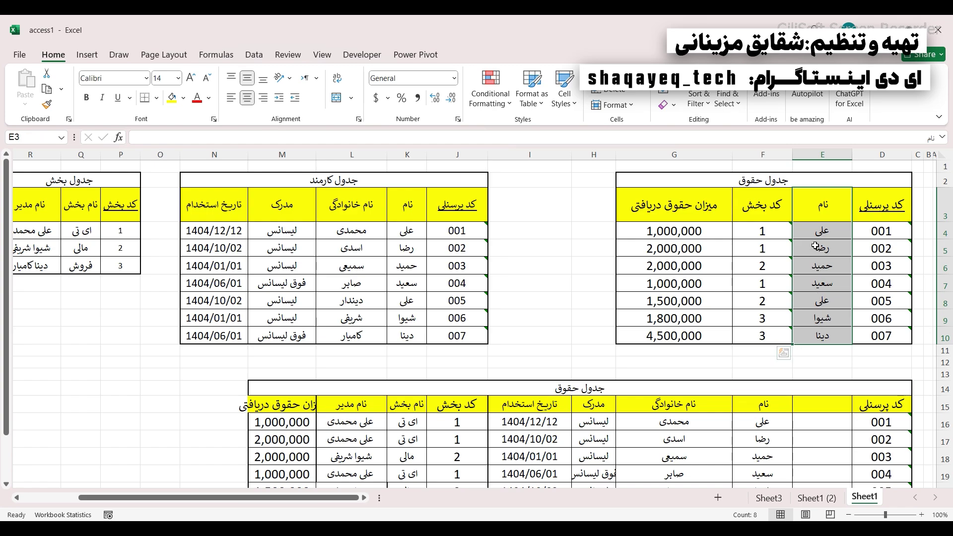
drag(816, 208, 430, 198)
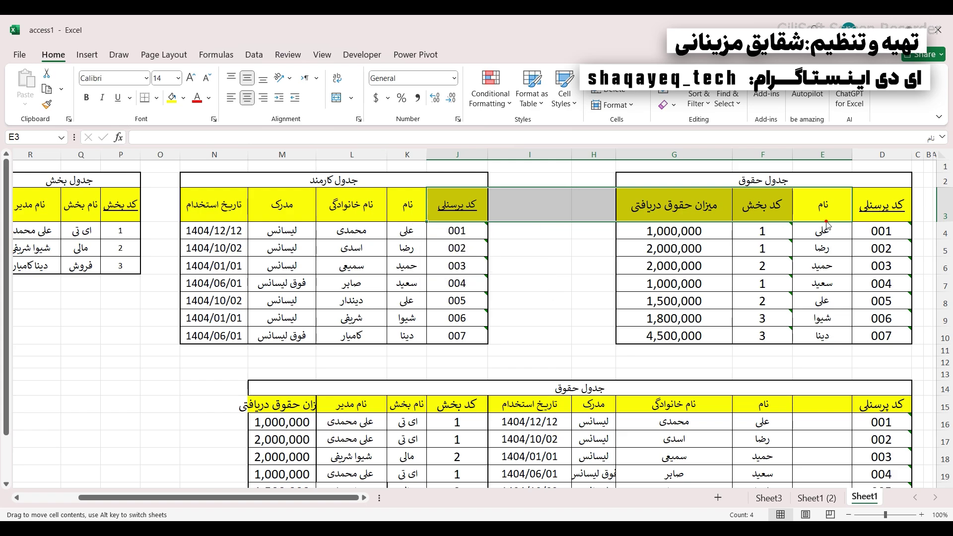
click(825, 230)
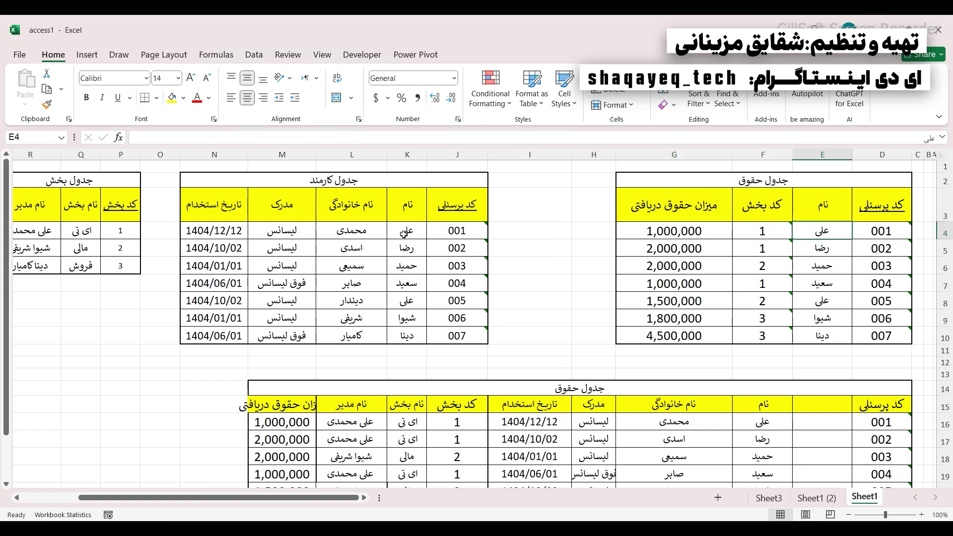
drag(404, 234, 350, 233)
drag(384, 301, 336, 302)
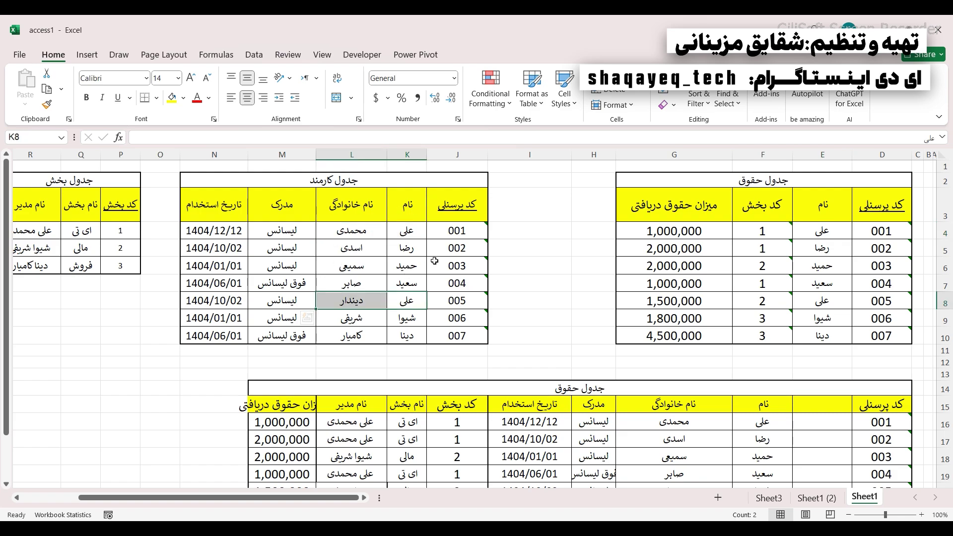
click(867, 220)
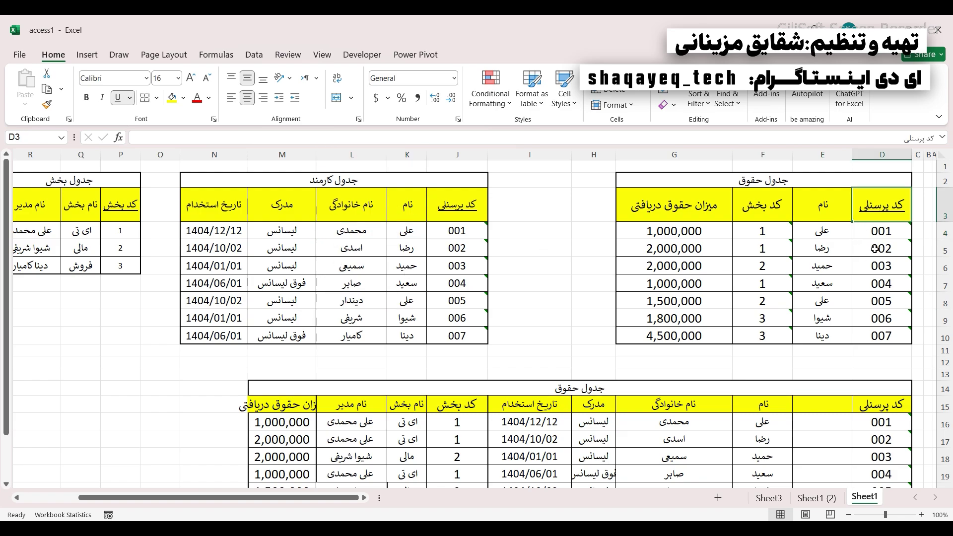
- Select personnel codes in both tables and the salary table's names column
drag(884, 229, 883, 336)
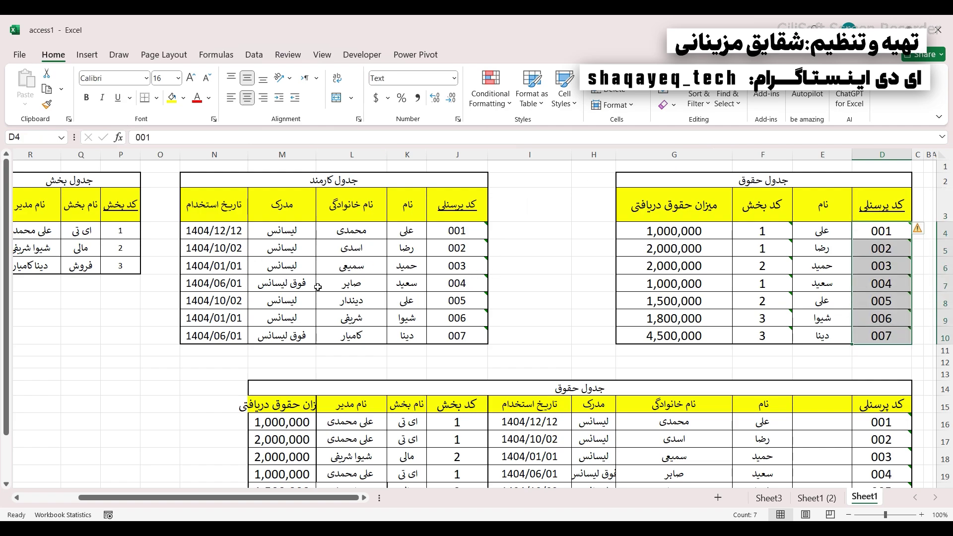
drag(456, 248, 455, 319)
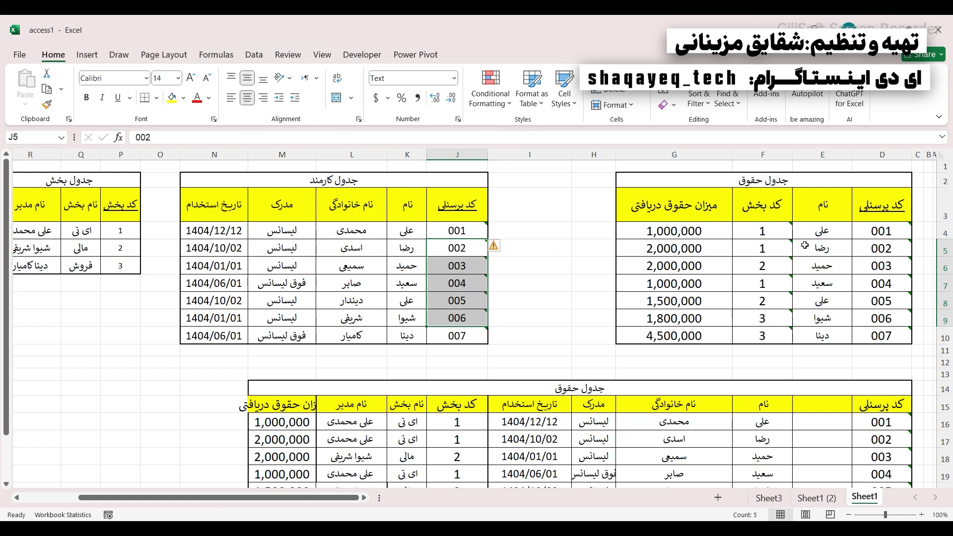
drag(822, 231, 824, 336)
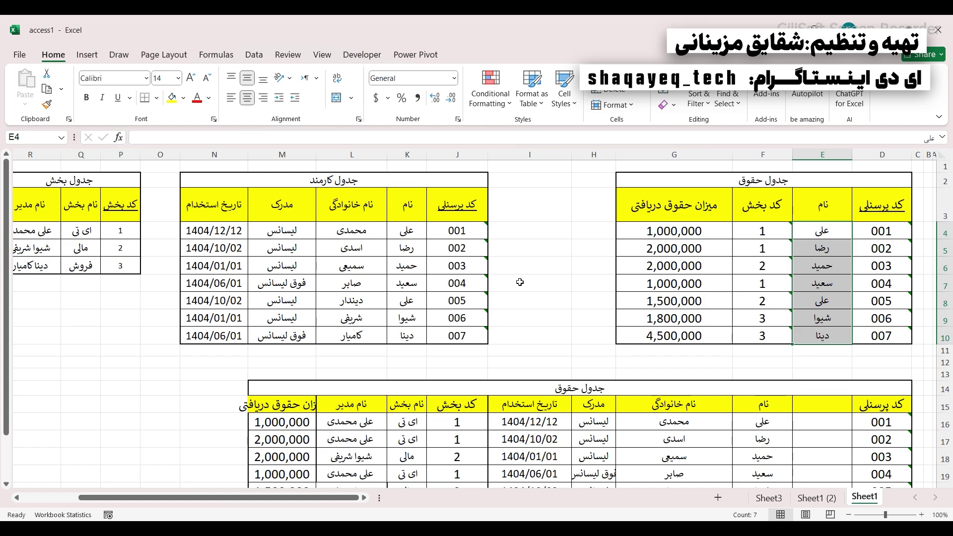
click(409, 292)
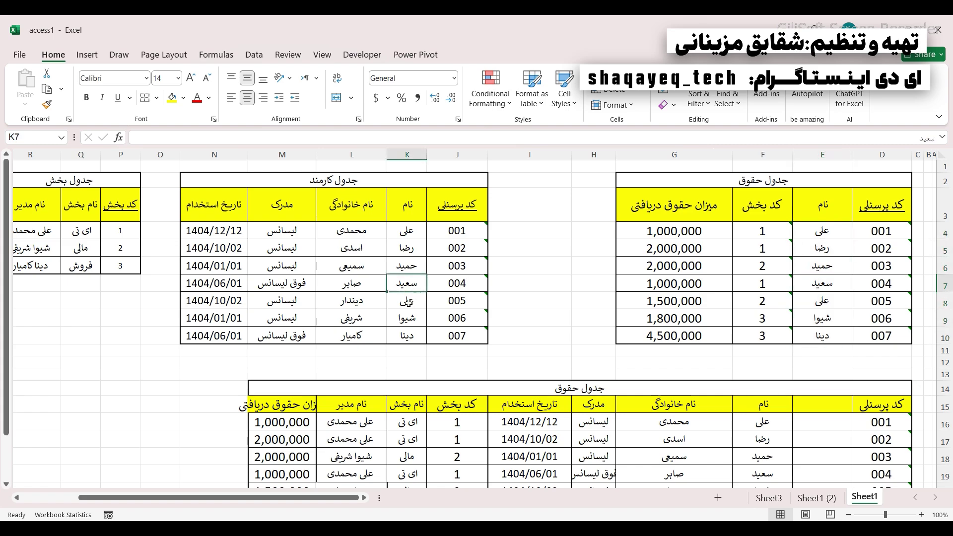
- Enter employee 005's new first name in K8 of the employee table and E8 of the salary table
click(406, 303)
text(زه)
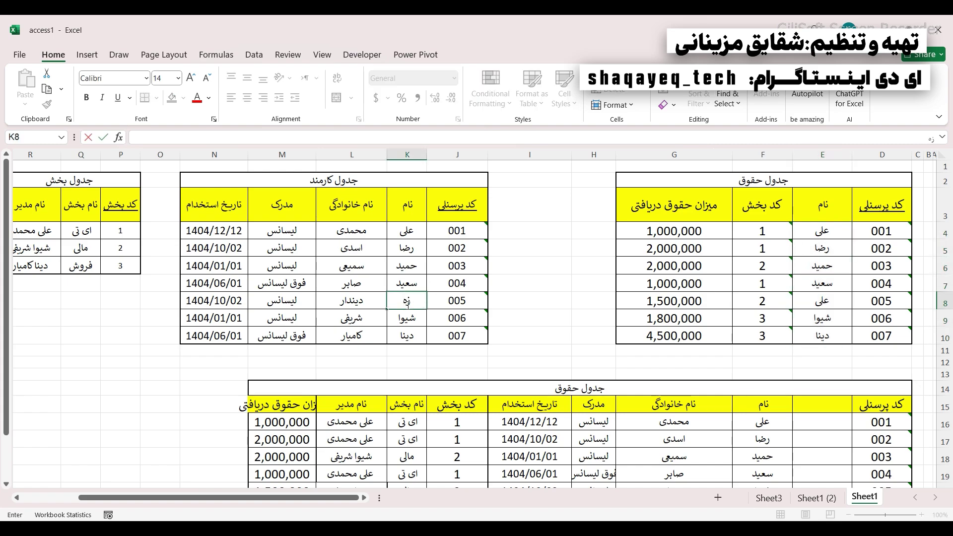
text(را)
click(812, 304)
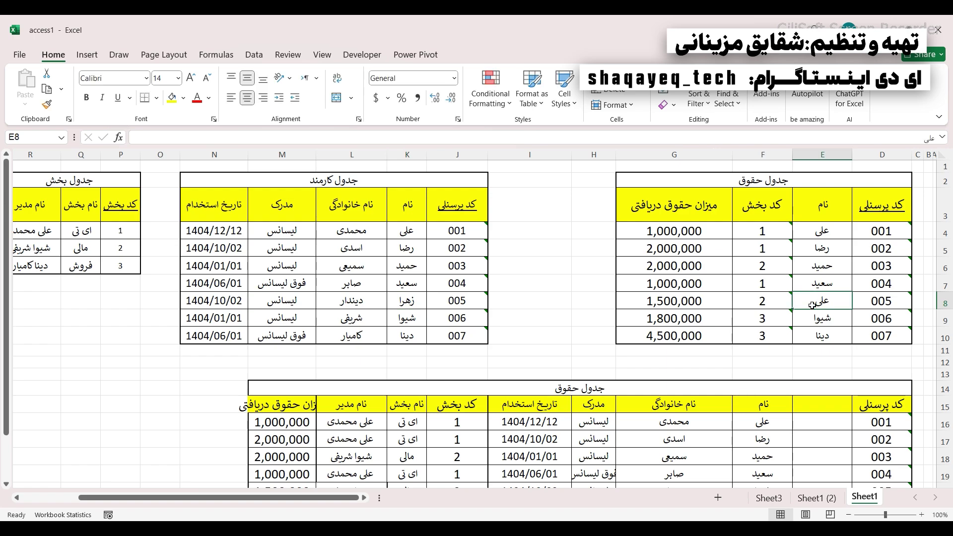
text(زهرا)
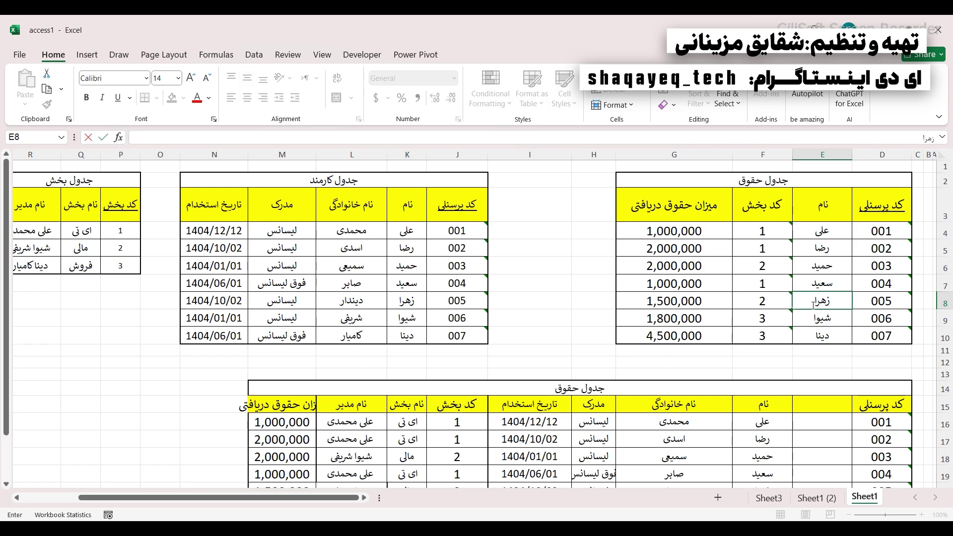
click(767, 296)
- Select the salary table's code and name headers and the employee names column to compare
click(878, 201)
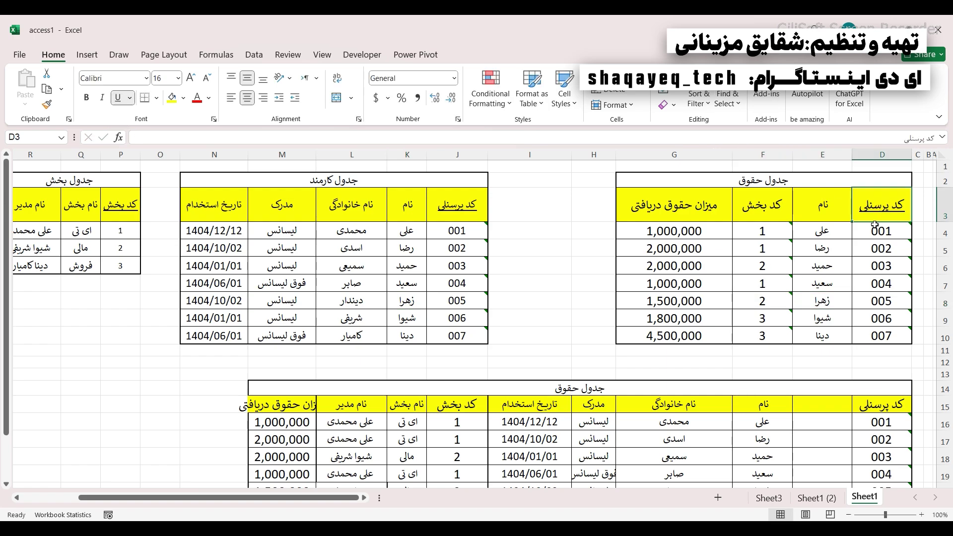
click(813, 202)
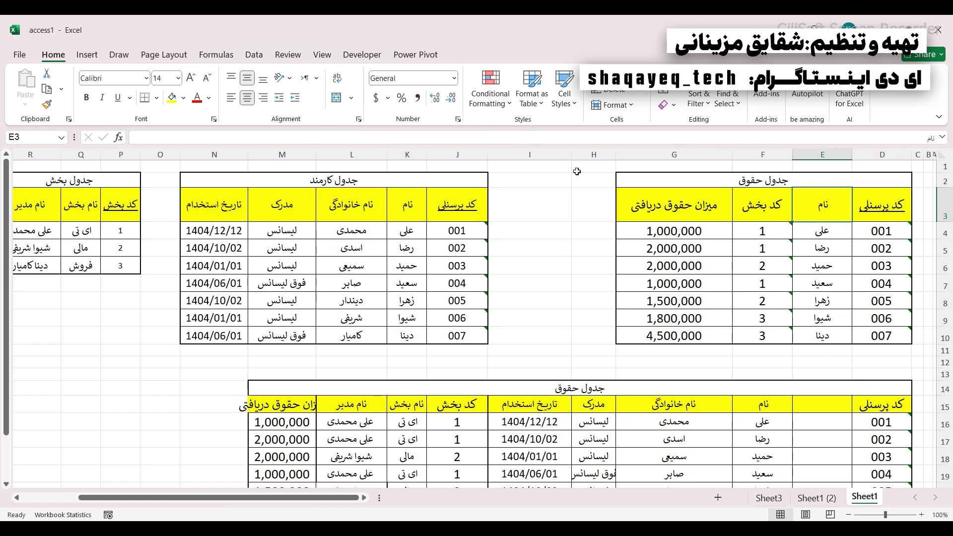
drag(397, 231, 406, 335)
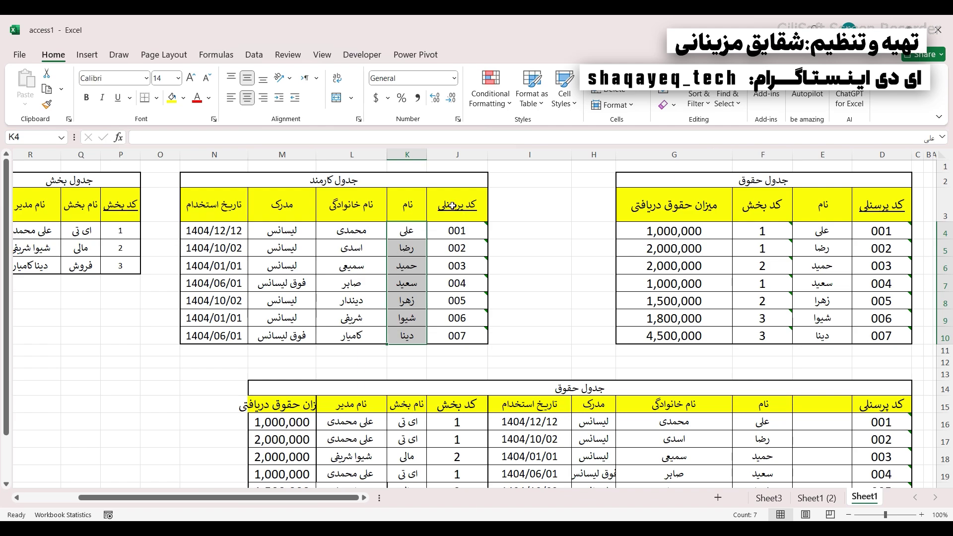
drag(403, 231, 401, 333)
- Show Sheet1 (2) and select the terms فیلد through کلید خارجی in P8:P13
click(816, 497)
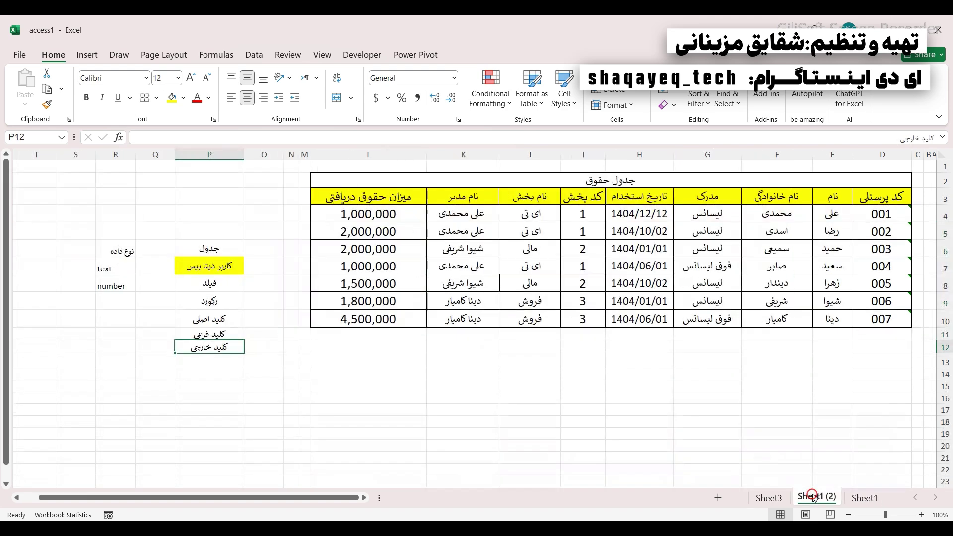
drag(208, 284, 207, 353)
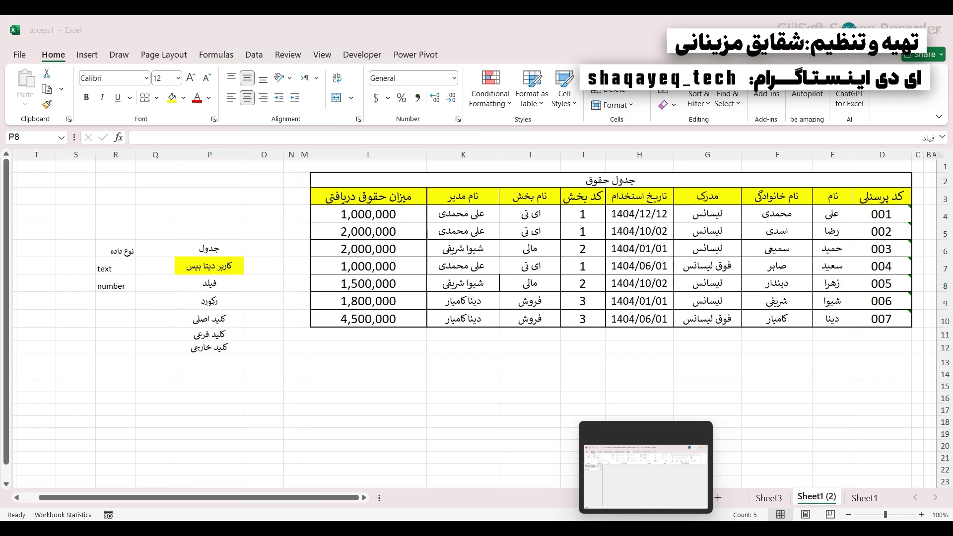
- Maximize the Access 11.accdb window and create a new blank table, Table1
click(641, 467)
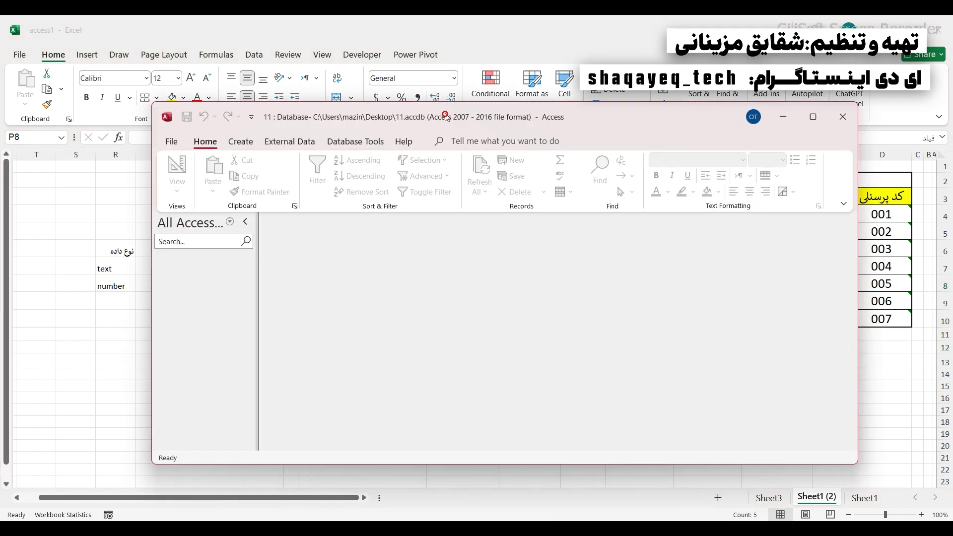
drag(442, 122, 440, 98)
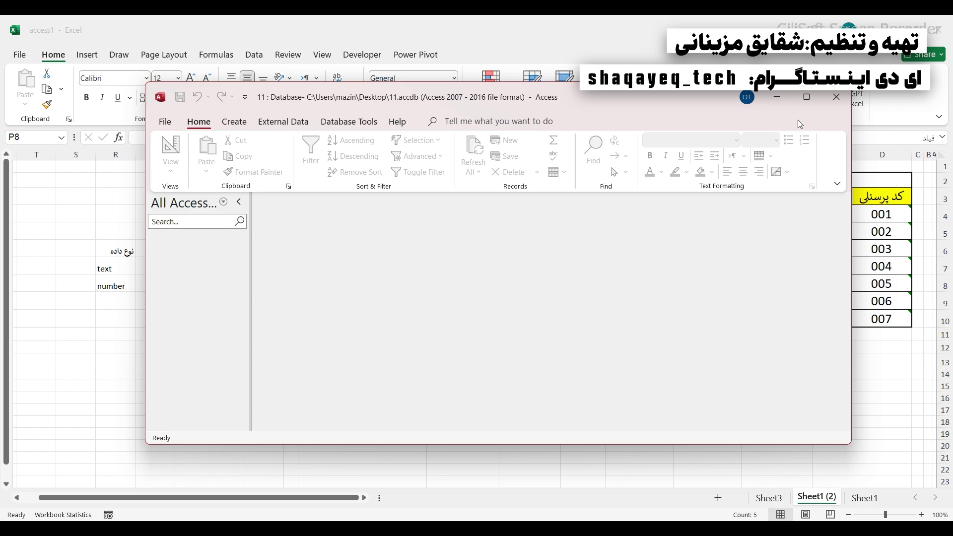
click(811, 99)
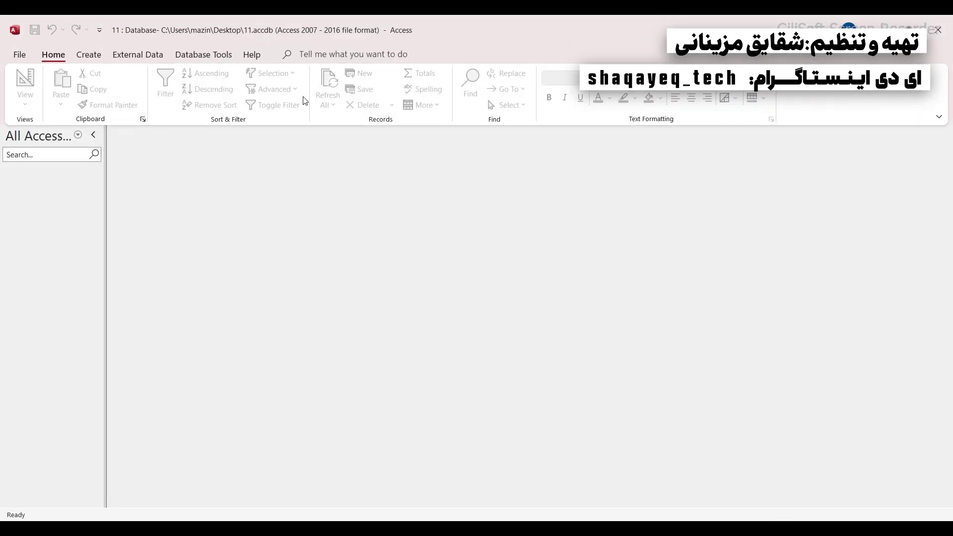
click(87, 54)
click(70, 93)
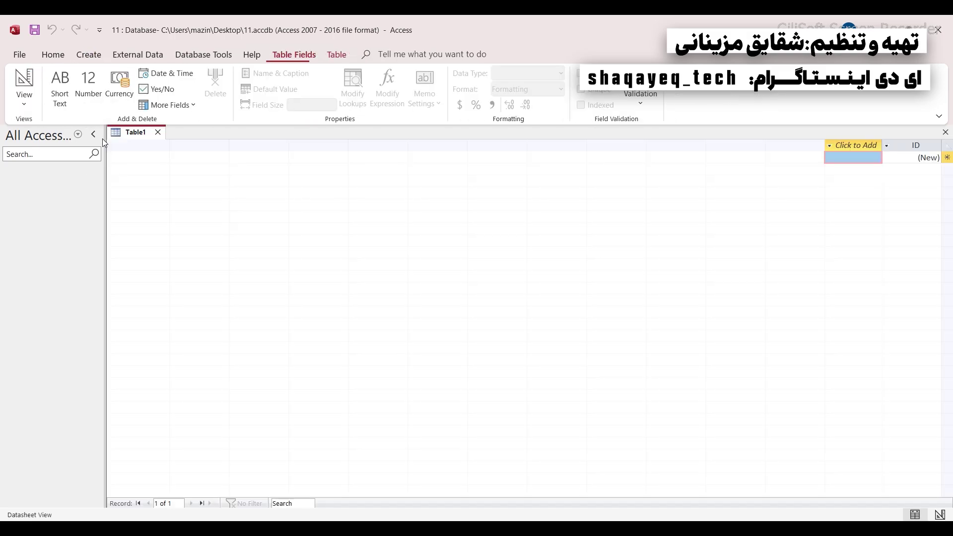
- Glance at the External Data ribbon, then return to the Excel workbook
click(108, 51)
scroll(76, 59, up, 2)
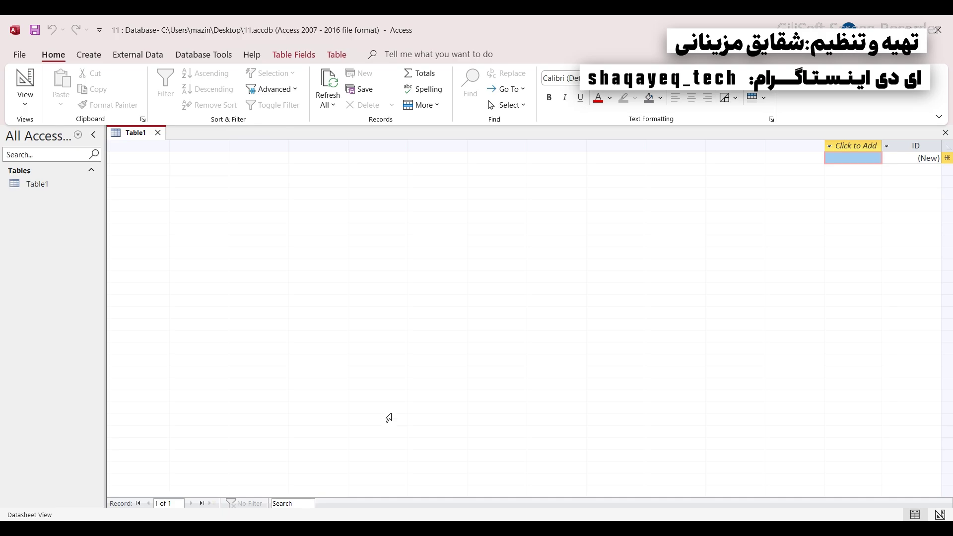
click(890, 30)
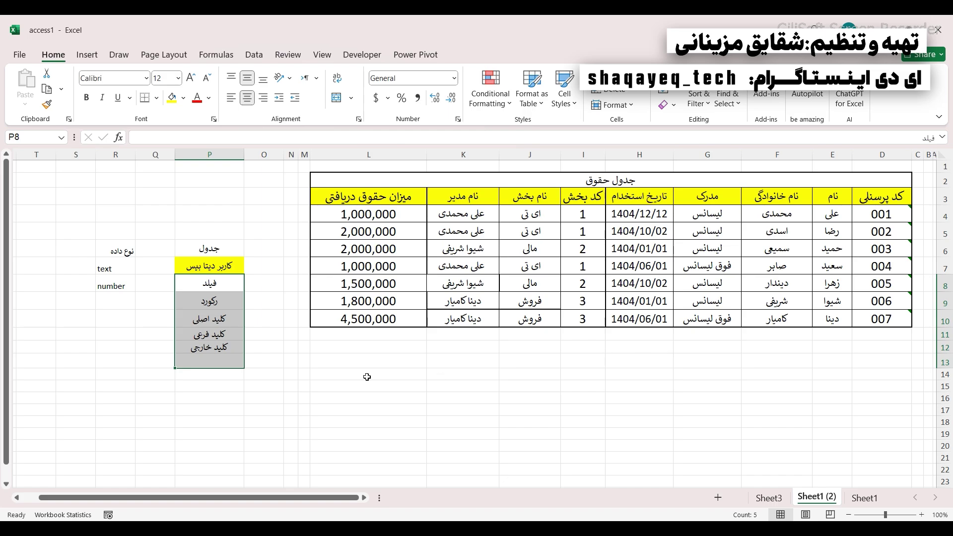
click(223, 408)
text(ار)
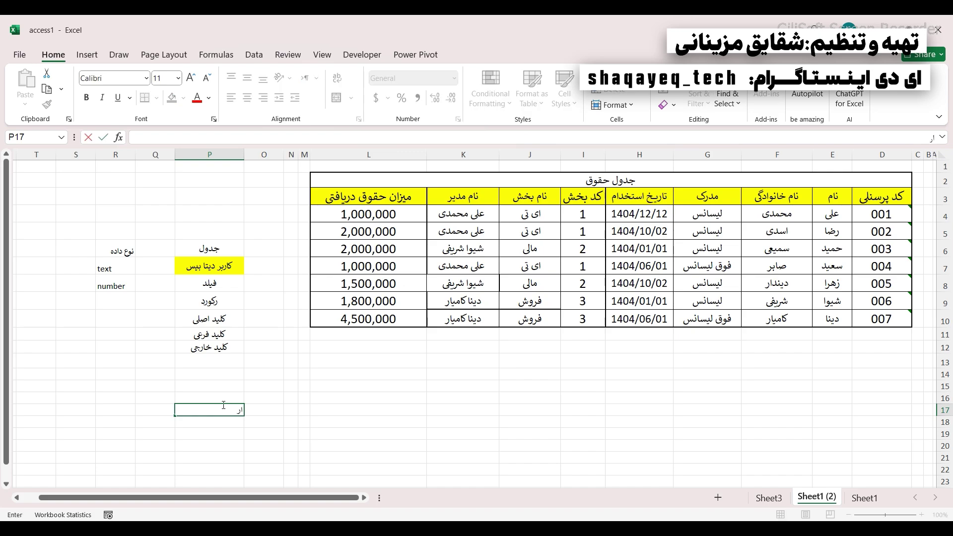
text(تباطات)
click(193, 378)
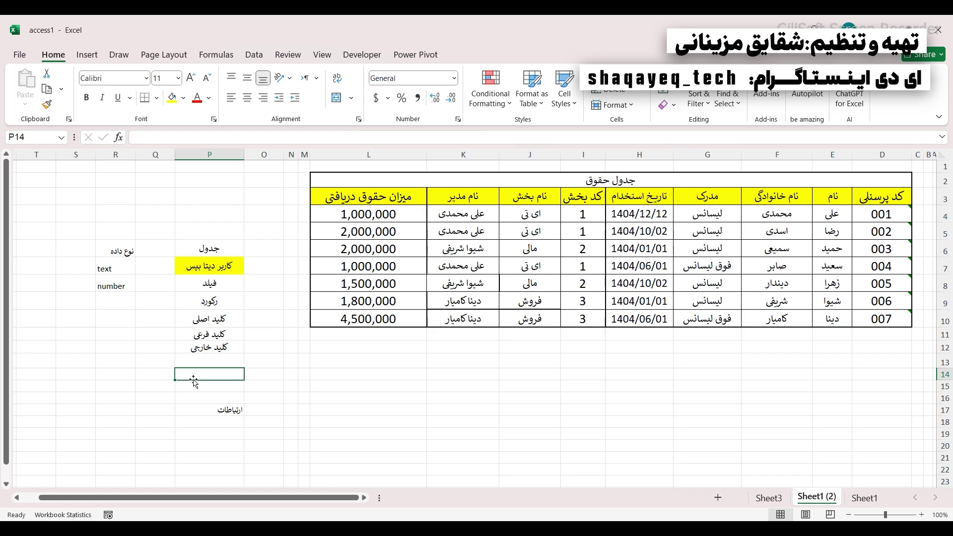
click(221, 418)
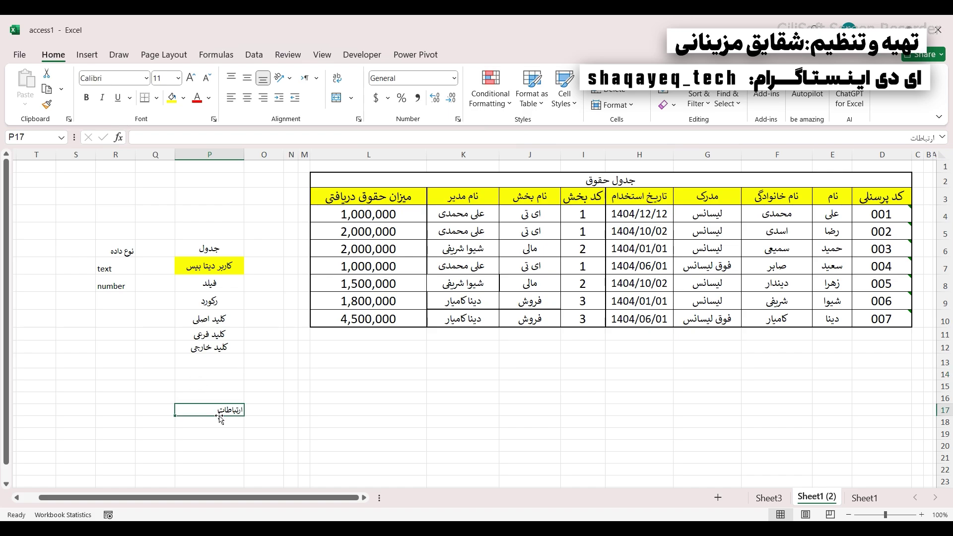
drag(211, 251, 208, 347)
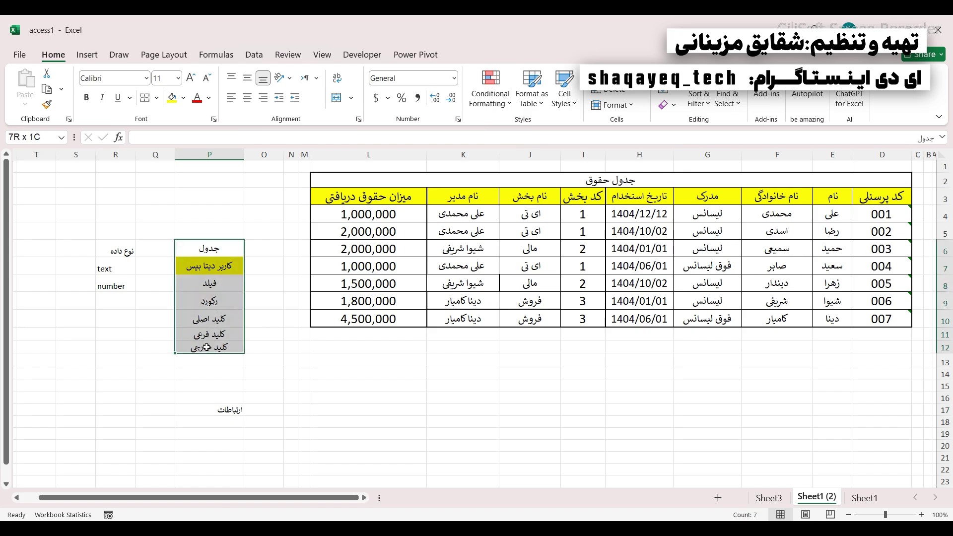
click(228, 414)
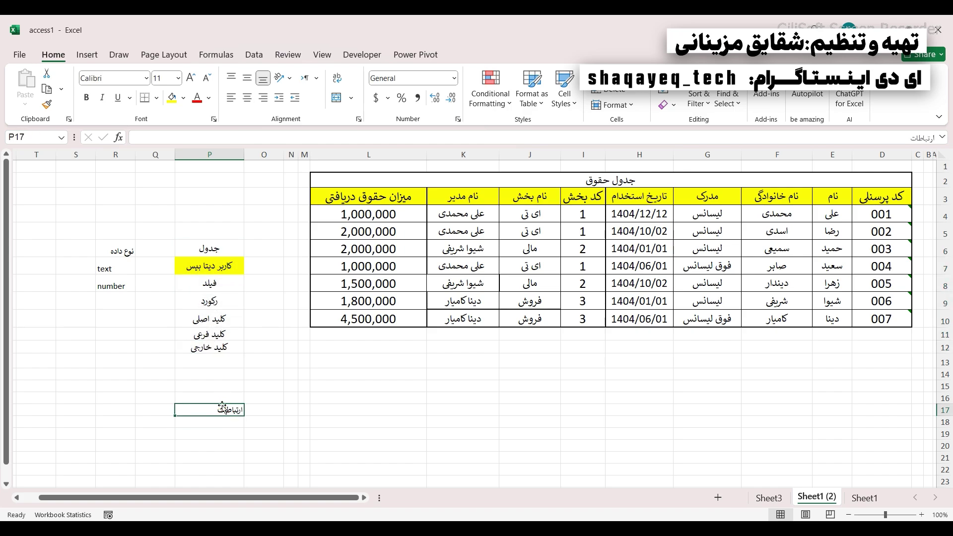
drag(211, 248, 208, 342)
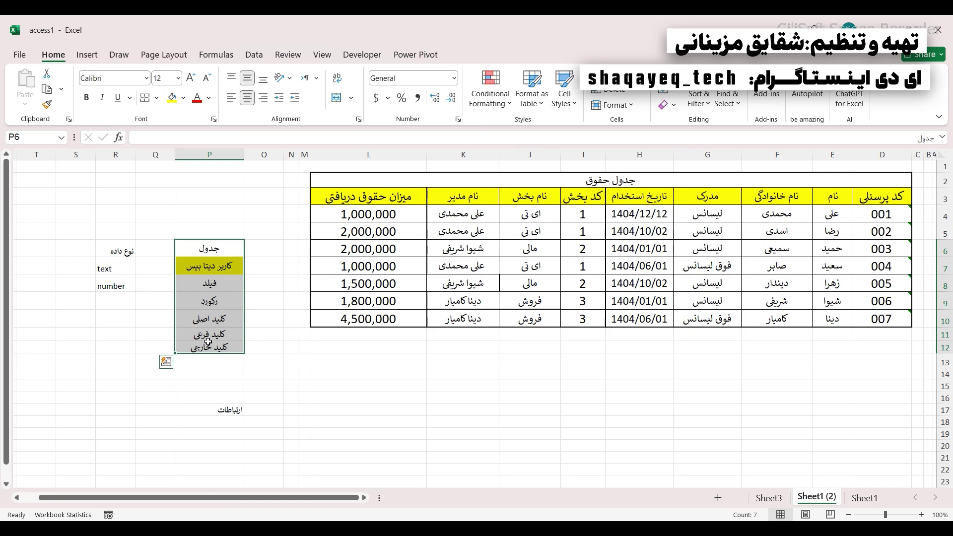
click(205, 314)
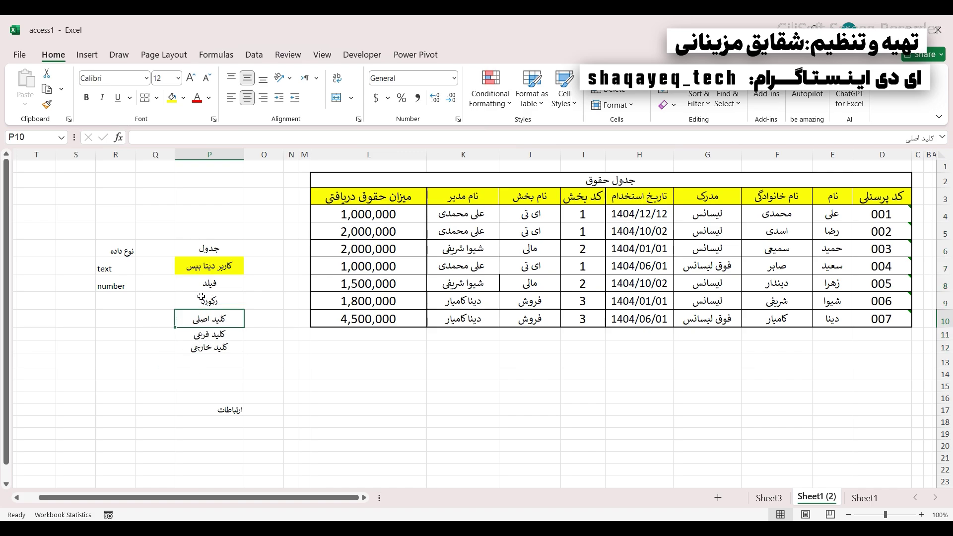
drag(203, 287, 205, 343)
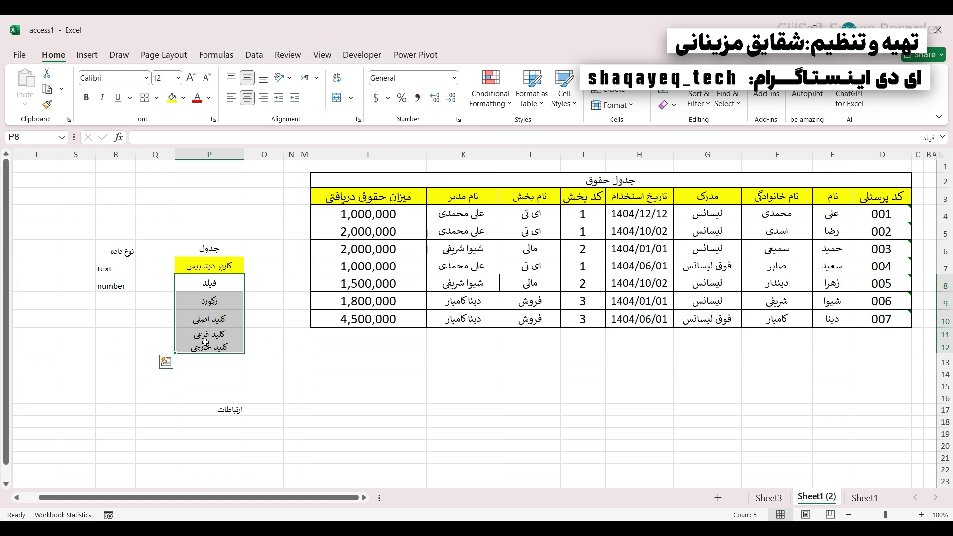
click(362, 400)
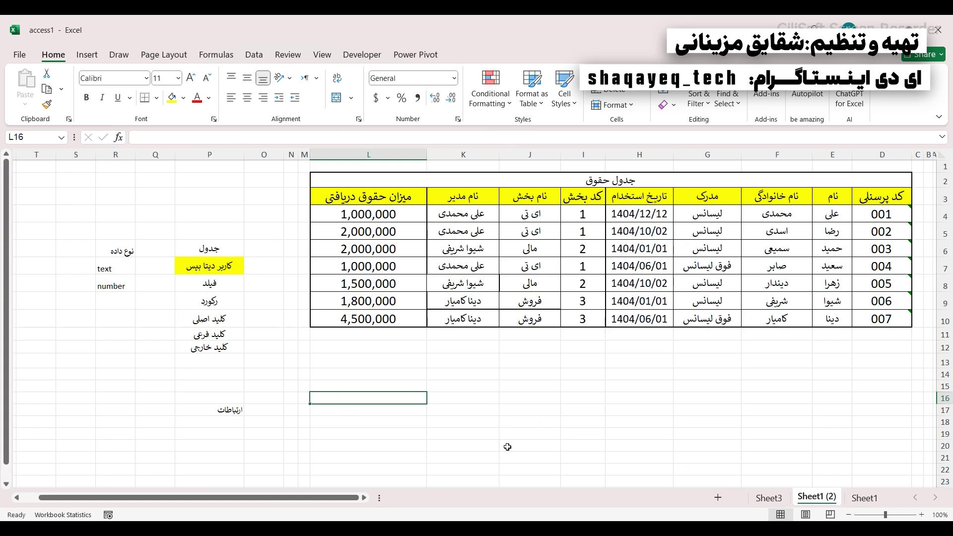
drag(211, 284, 210, 347)
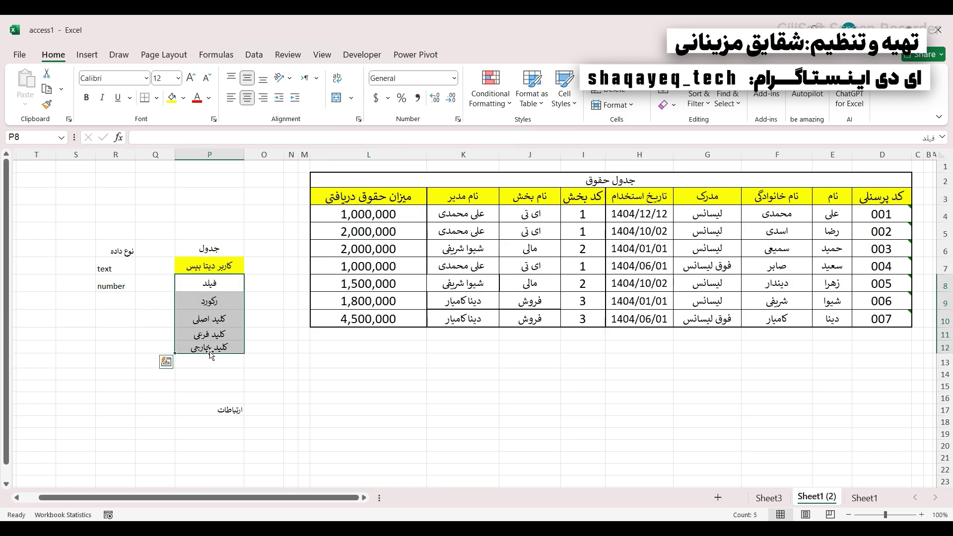
click(202, 247)
click(206, 263)
click(263, 348)
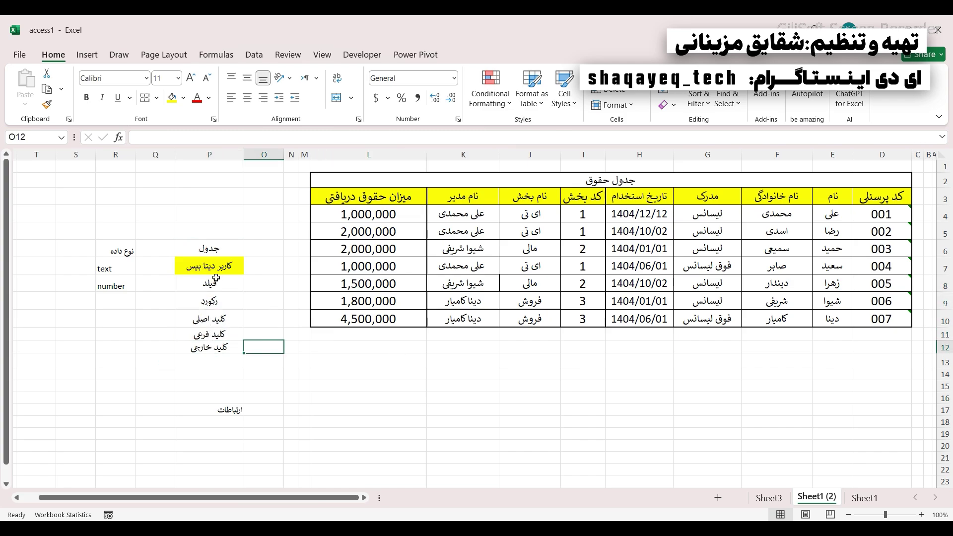
click(204, 264)
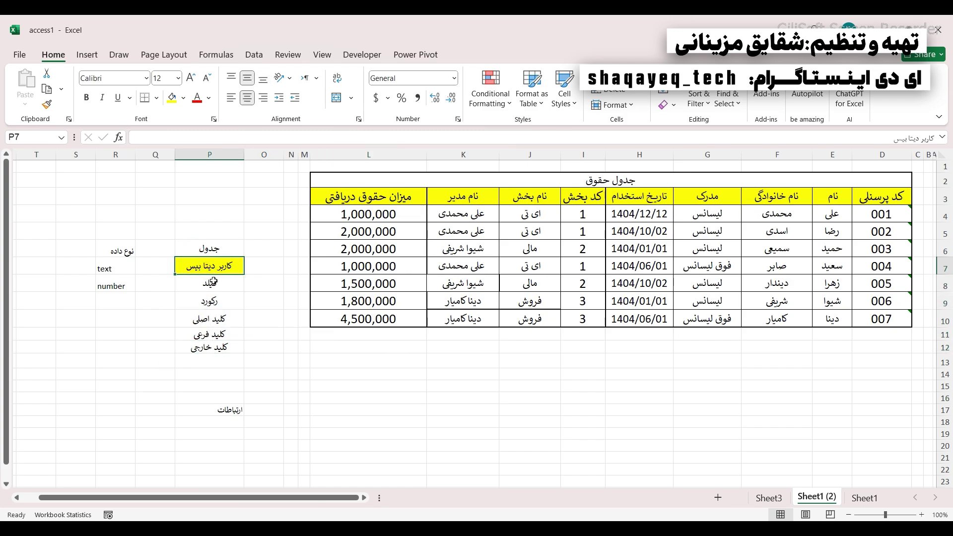
click(171, 264)
click(205, 267)
drag(462, 214, 707, 284)
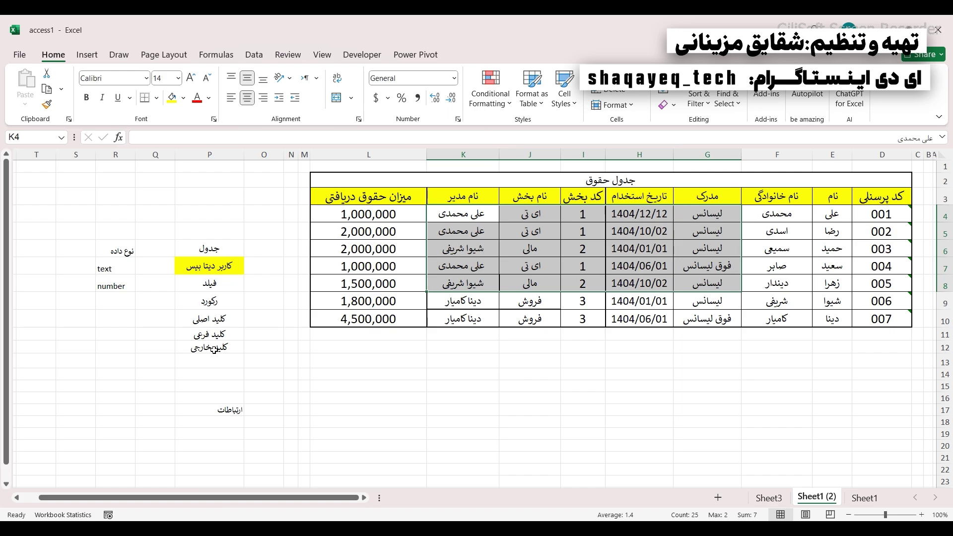
click(309, 197)
drag(309, 197, 644, 293)
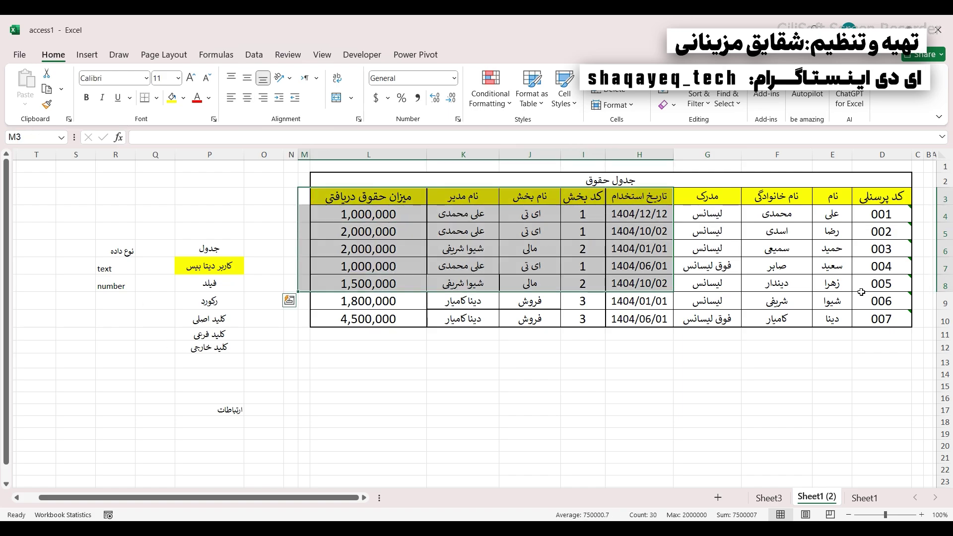
click(168, 266)
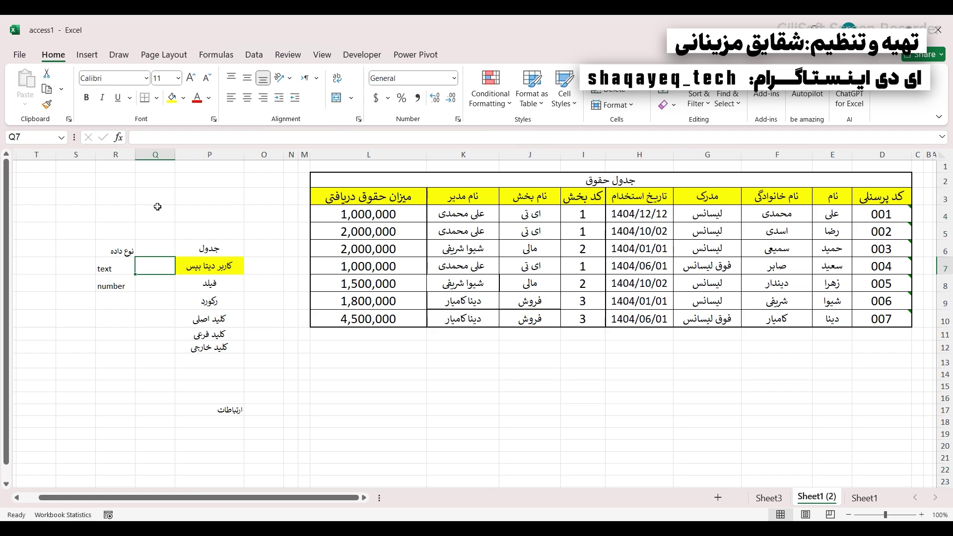
- Enter DBA in Q7 and DEVELOPER in Q8 in capital letters
key(Caps_Lock)
text(D)
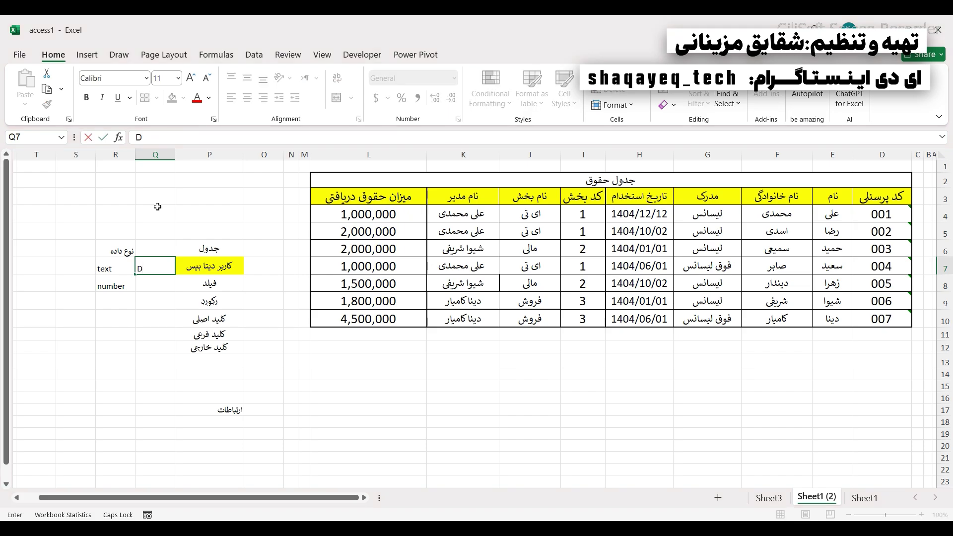
text(BA)
drag(137, 268, 147, 268)
click(147, 285)
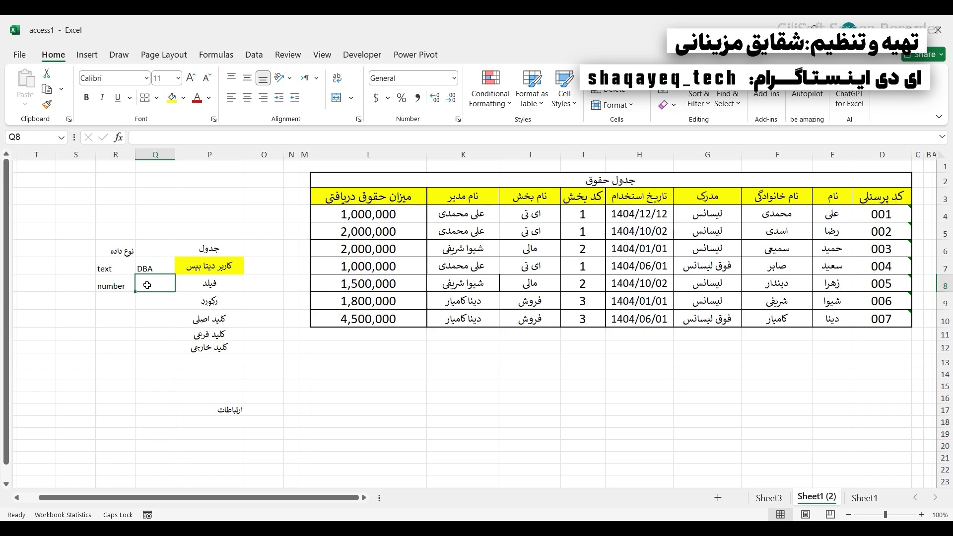
text(DE)
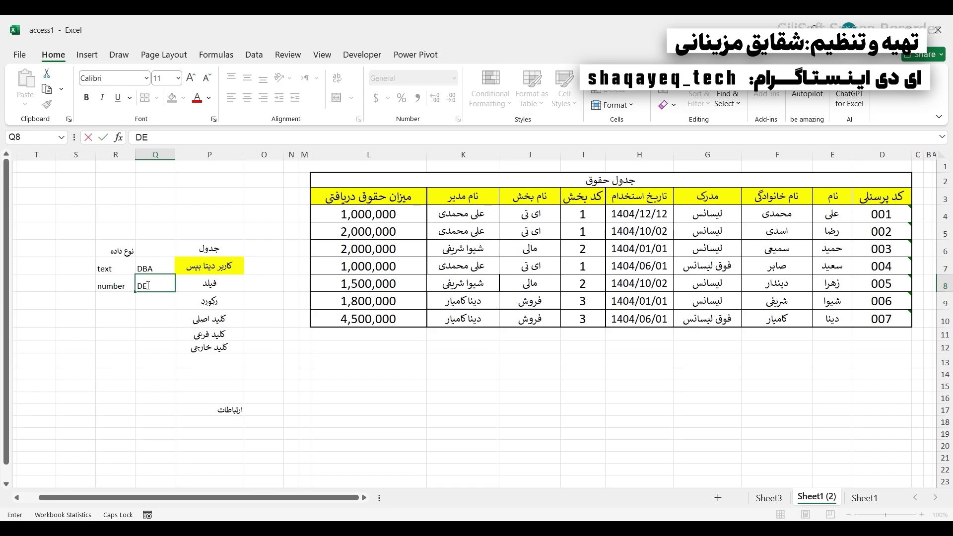
text(VELOPER)
click(150, 364)
- Widen column Q so DEVELOPER fits, then check the DBA and DEVELOPER cells
drag(135, 154, 102, 154)
click(128, 284)
click(123, 266)
click(126, 282)
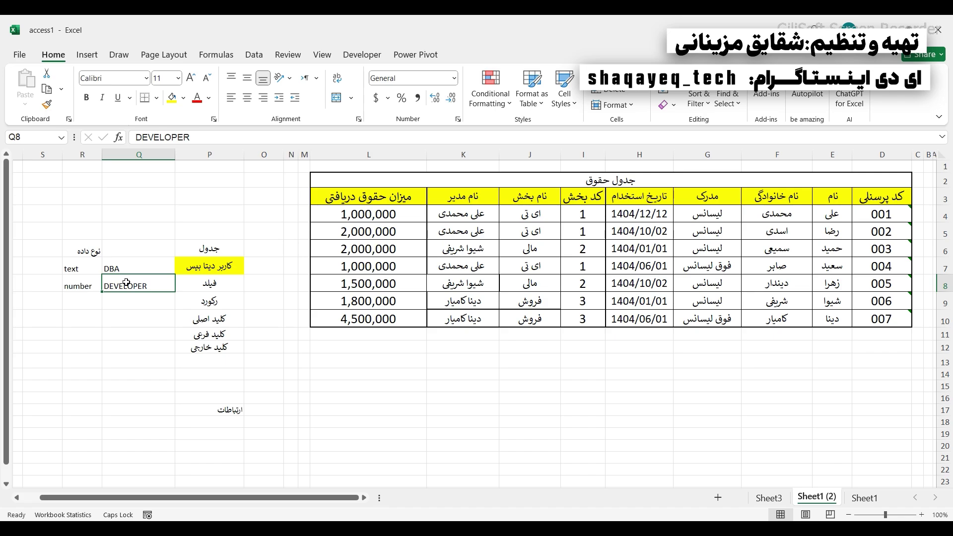
click(129, 304)
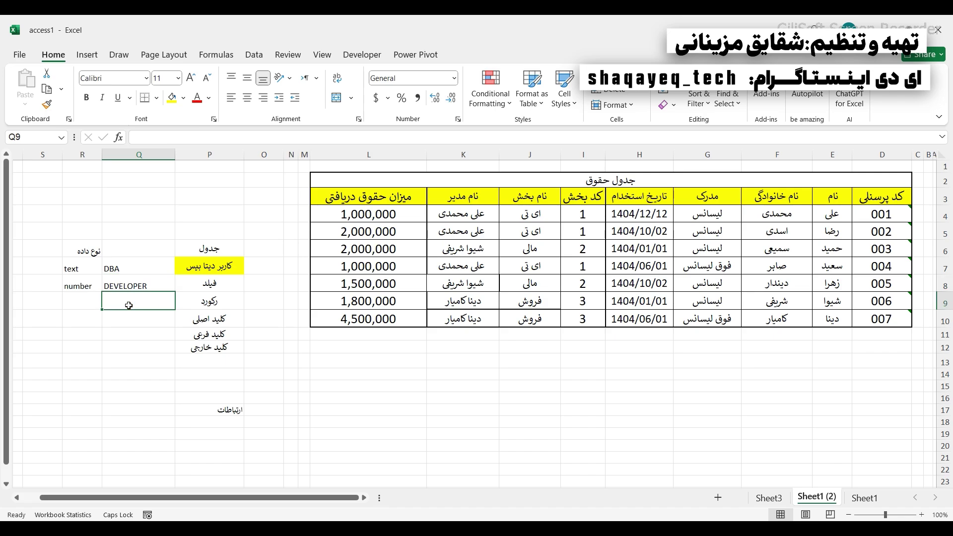
- Select the DEVELOPER cell and the range Q8 to Q10 under the user-role heading
click(124, 283)
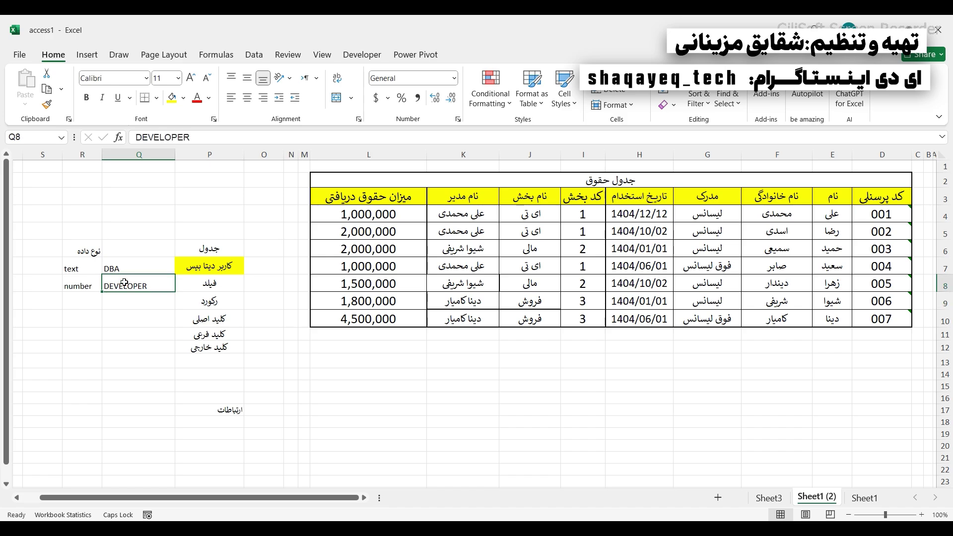
click(127, 266)
click(134, 282)
click(127, 265)
click(127, 284)
drag(126, 284, 122, 321)
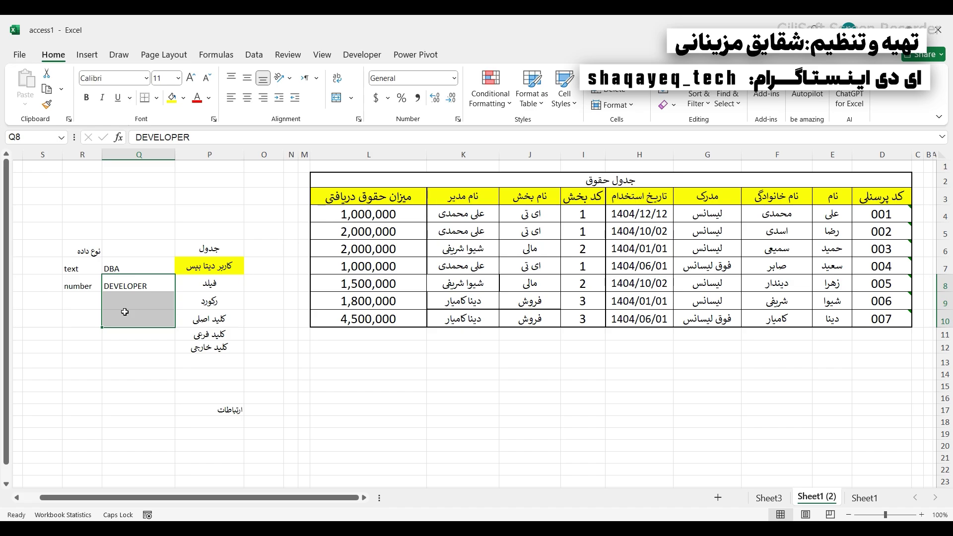
drag(115, 284, 118, 317)
click(109, 289)
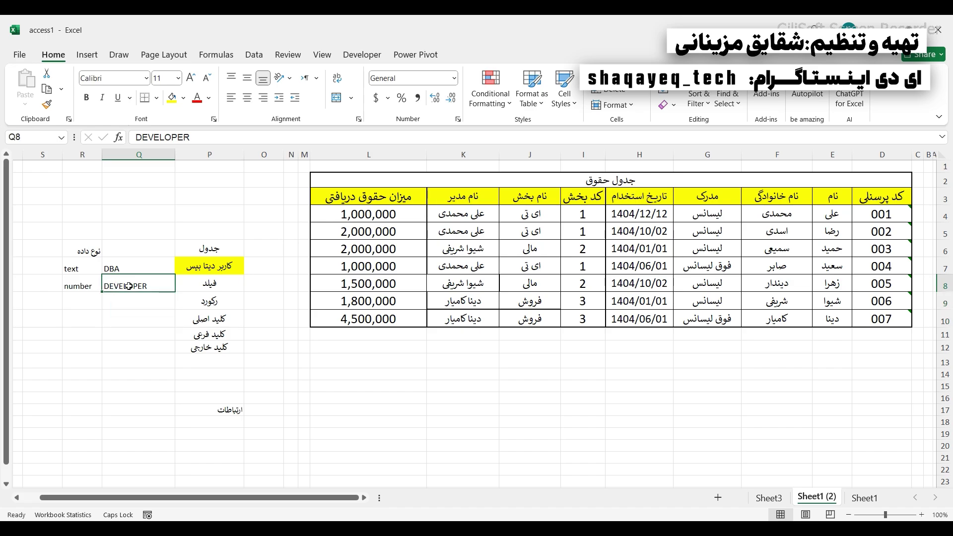
- Highlight the salary table, then reselect the DBA cell and cells Q8 to Q10
drag(415, 189, 758, 413)
click(124, 301)
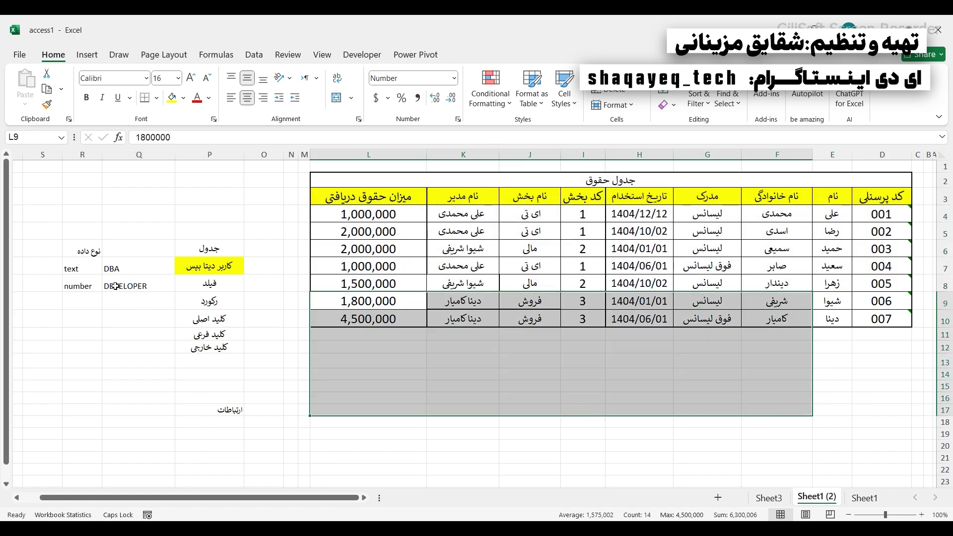
click(114, 266)
drag(118, 292, 124, 313)
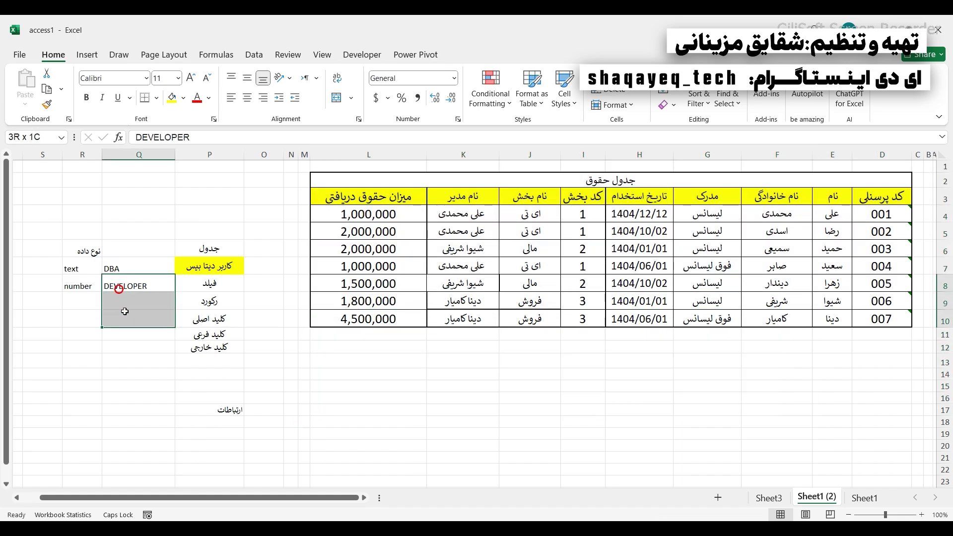
click(112, 266)
drag(117, 278, 125, 317)
- Enter END USER in cell Q9 beneath DEVELOPER
click(115, 300)
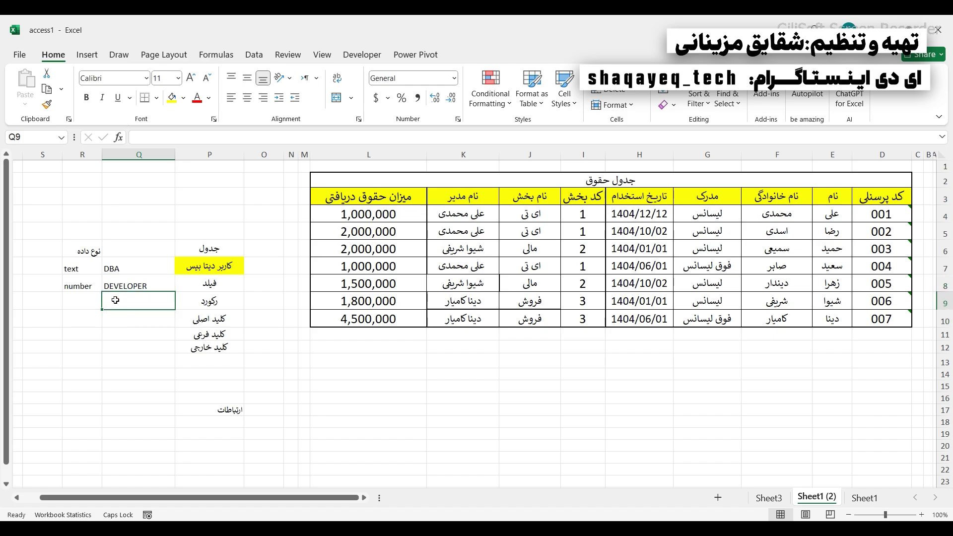
text(END USER)
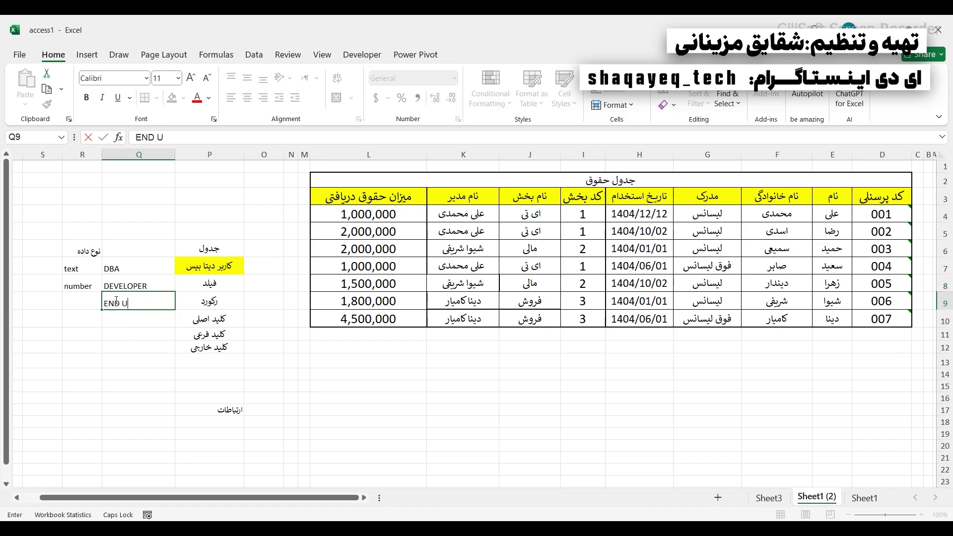
click(119, 357)
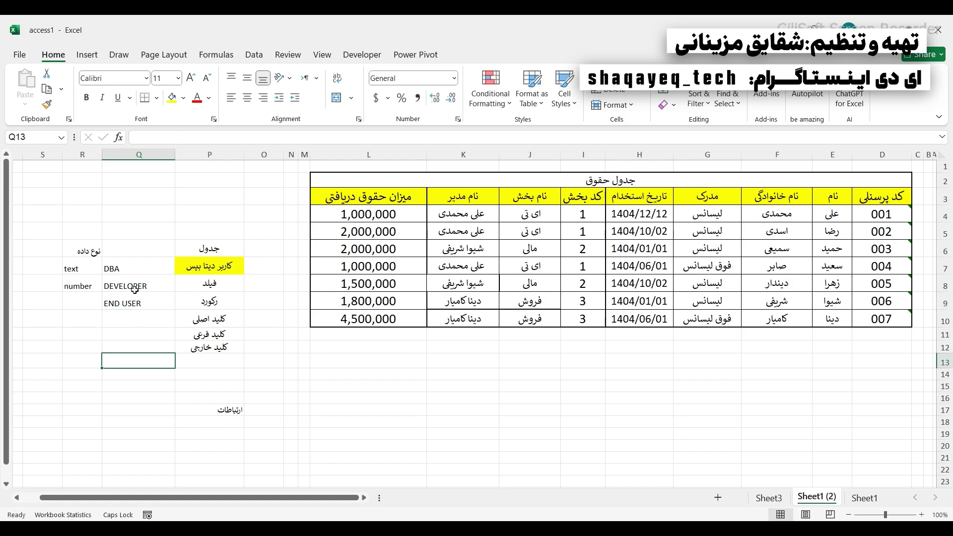
- Review the completed role list DBA, DEVELOPER and END USER by selecting each entry
drag(126, 271, 122, 305)
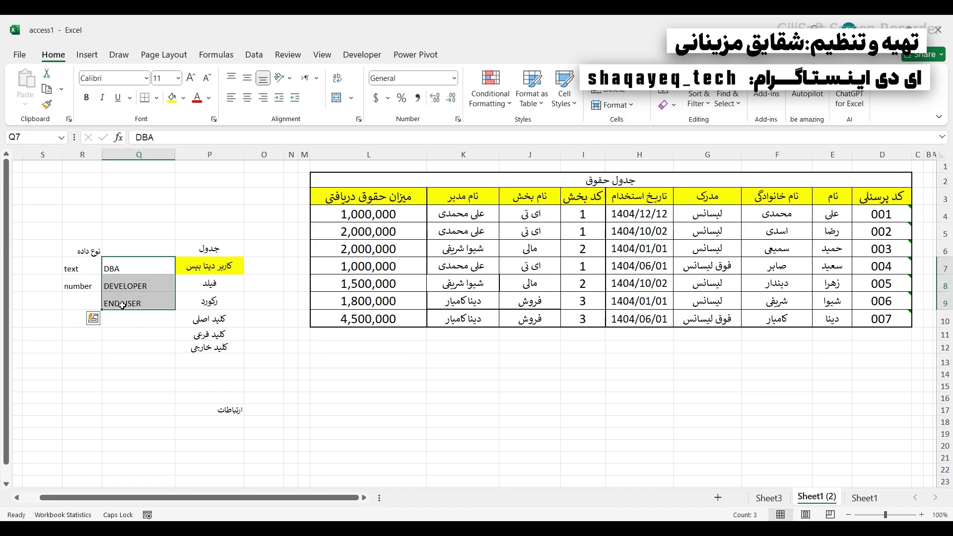
drag(127, 318, 119, 380)
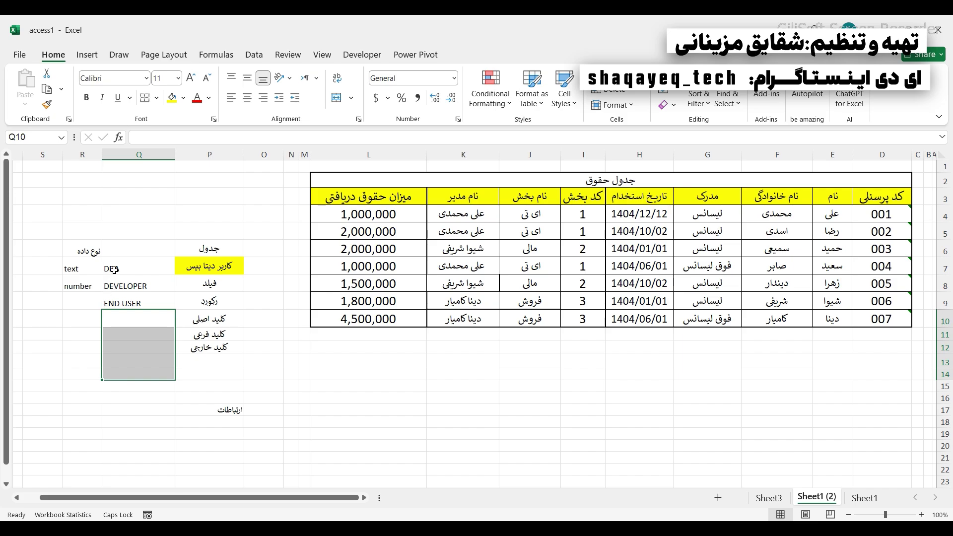
drag(115, 270, 118, 304)
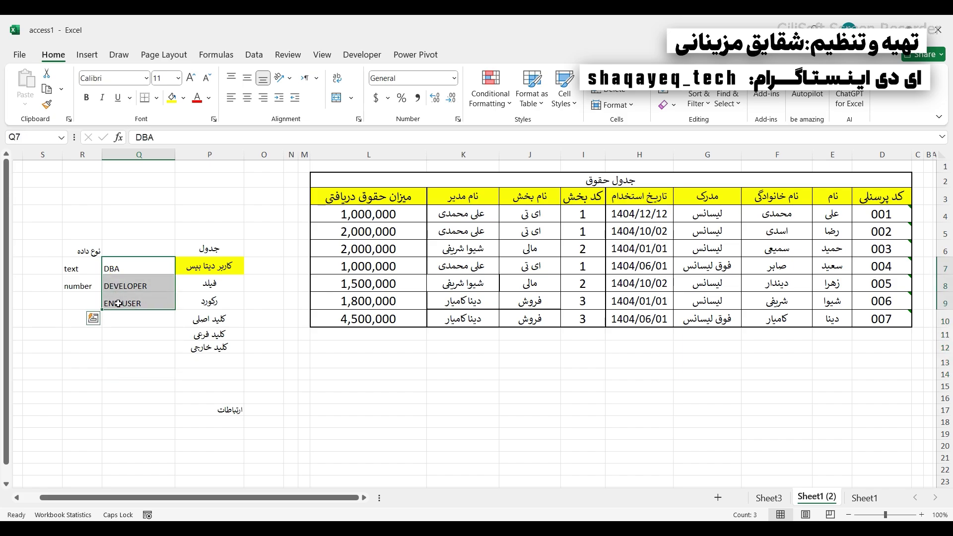
click(105, 261)
click(108, 286)
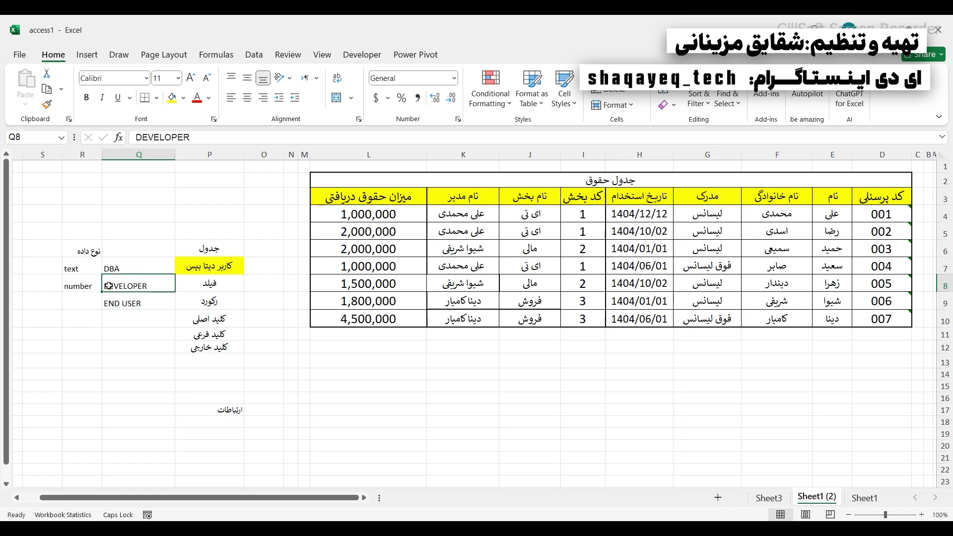
click(133, 302)
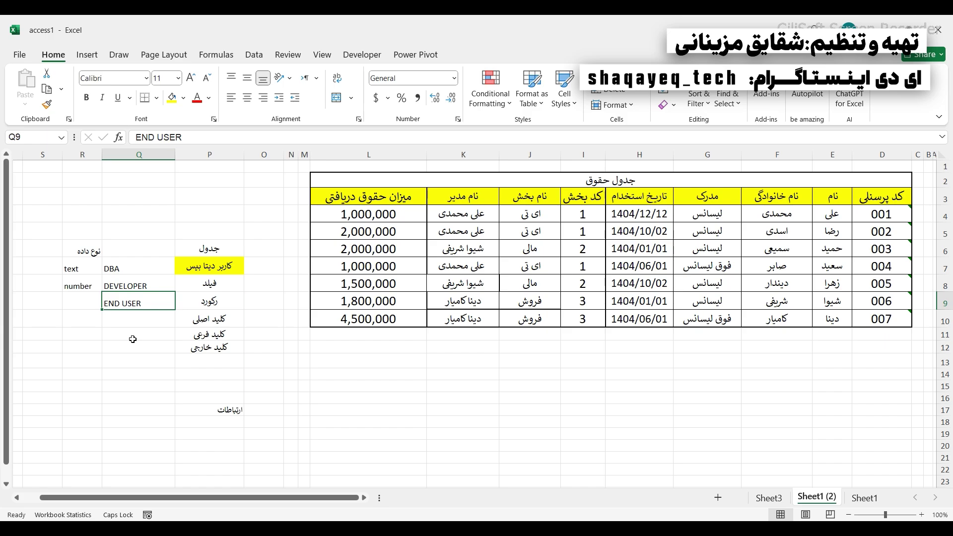
- Select the DBA, DEVELOPER and END USER entries in turn, then the whole three-entry range
click(140, 268)
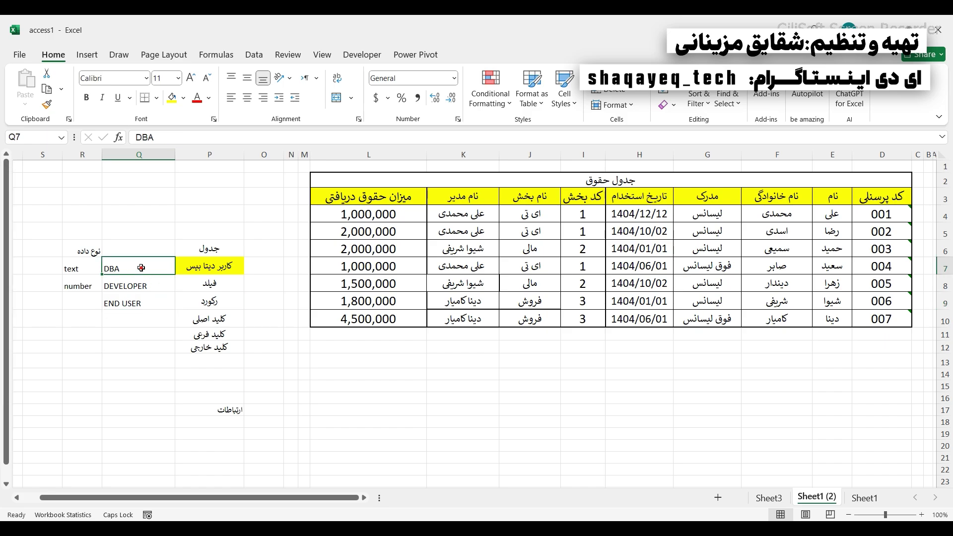
click(128, 286)
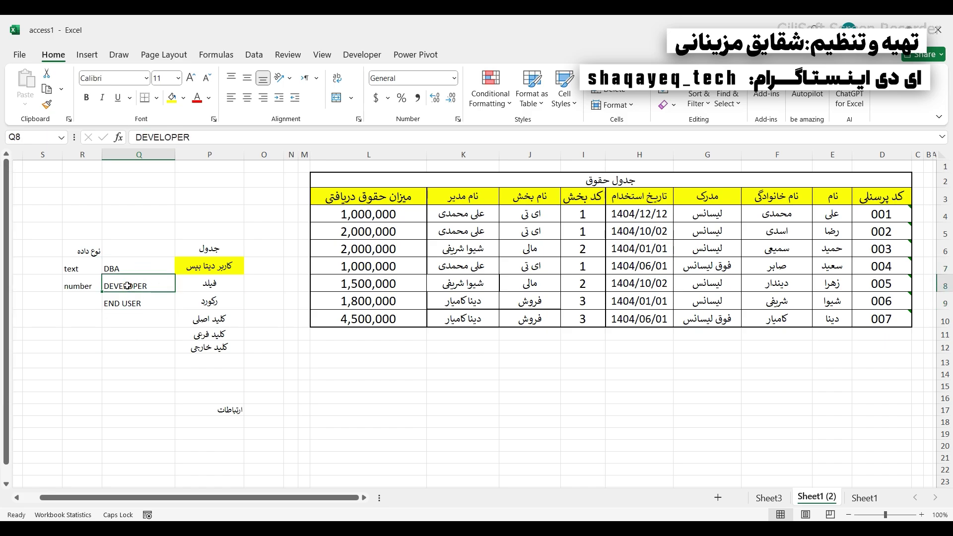
click(128, 304)
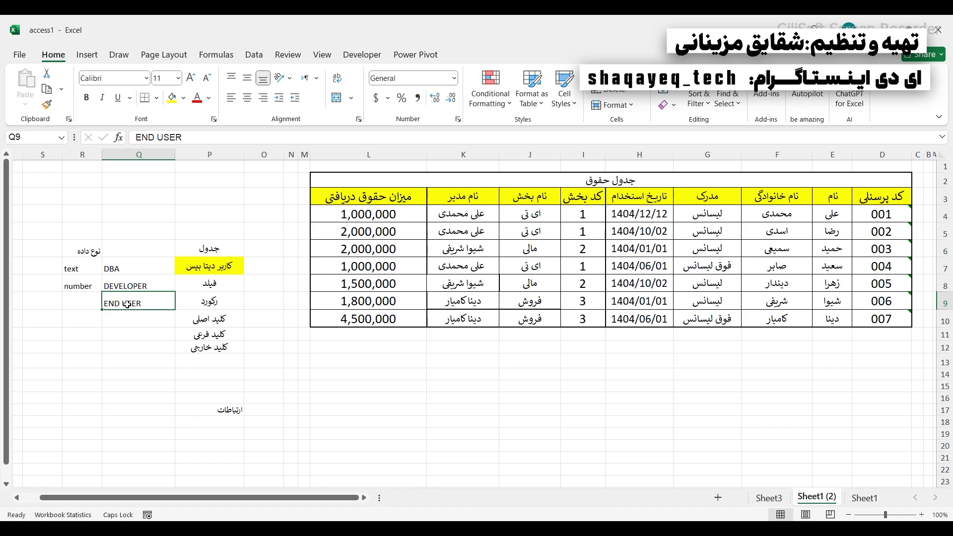
click(129, 279)
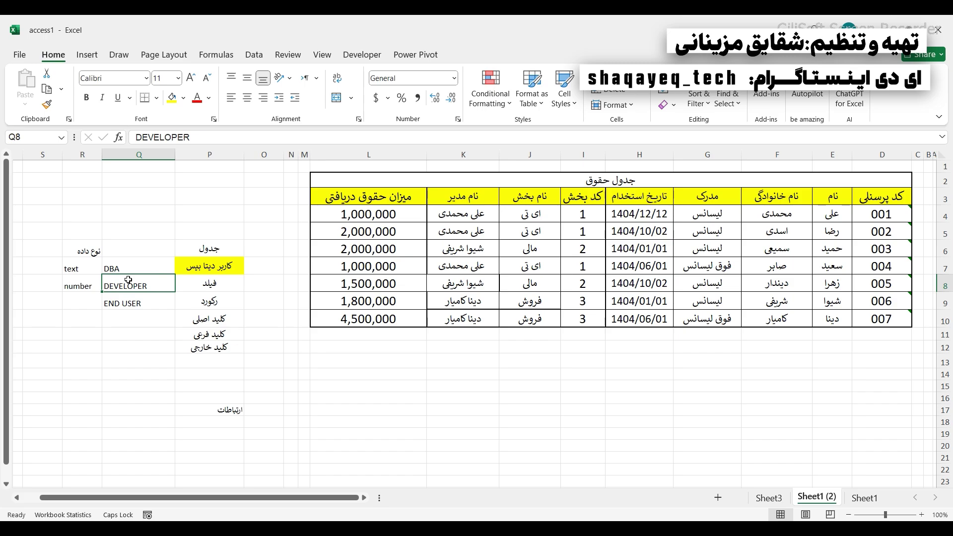
click(126, 269)
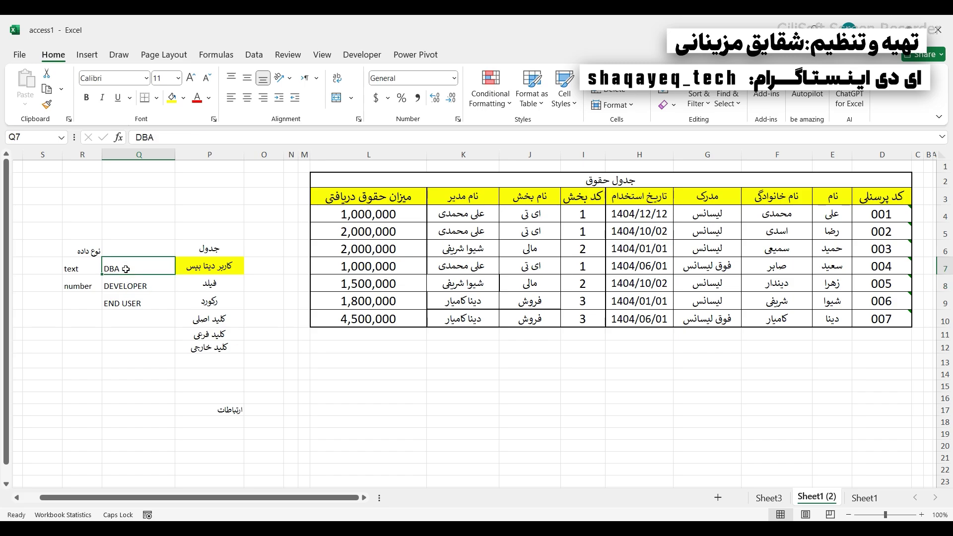
drag(126, 269, 126, 303)
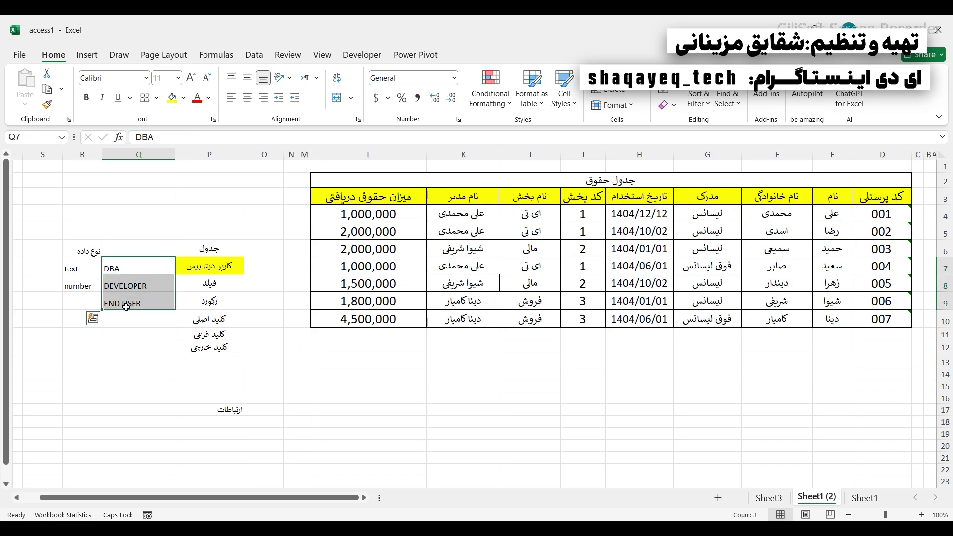
- Select the personnel codes 001 to 007 and bring up the Number Format list
drag(198, 253, 192, 355)
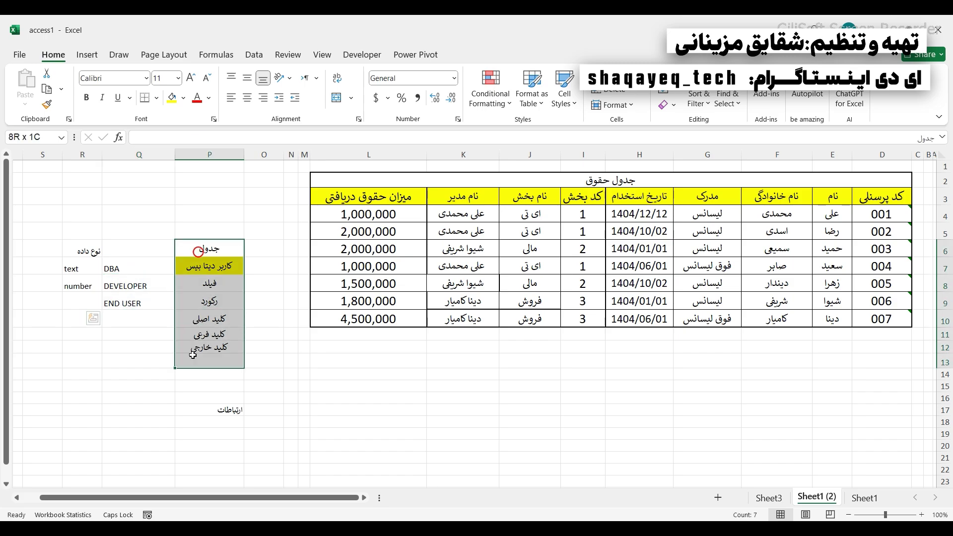
click(75, 250)
drag(75, 251, 83, 297)
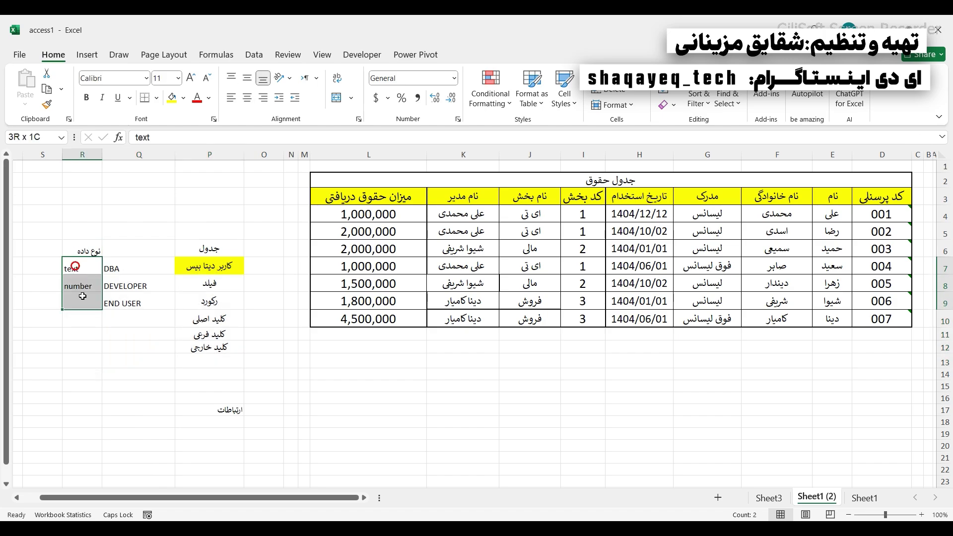
click(73, 249)
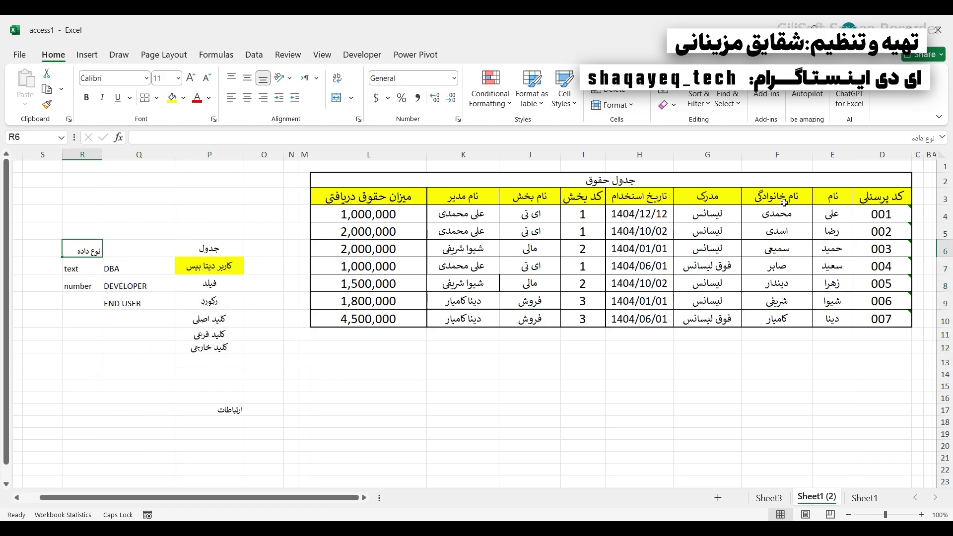
drag(780, 198, 782, 320)
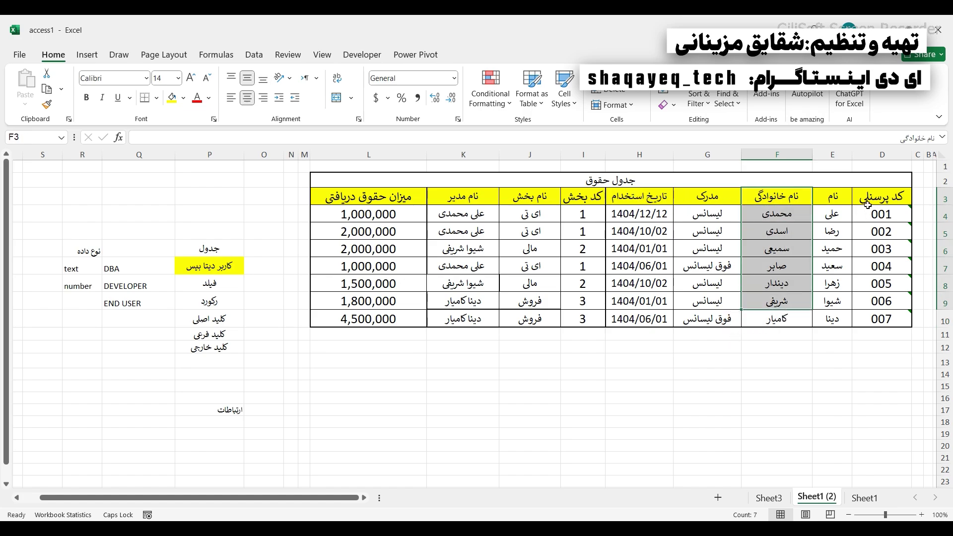
drag(866, 213, 879, 334)
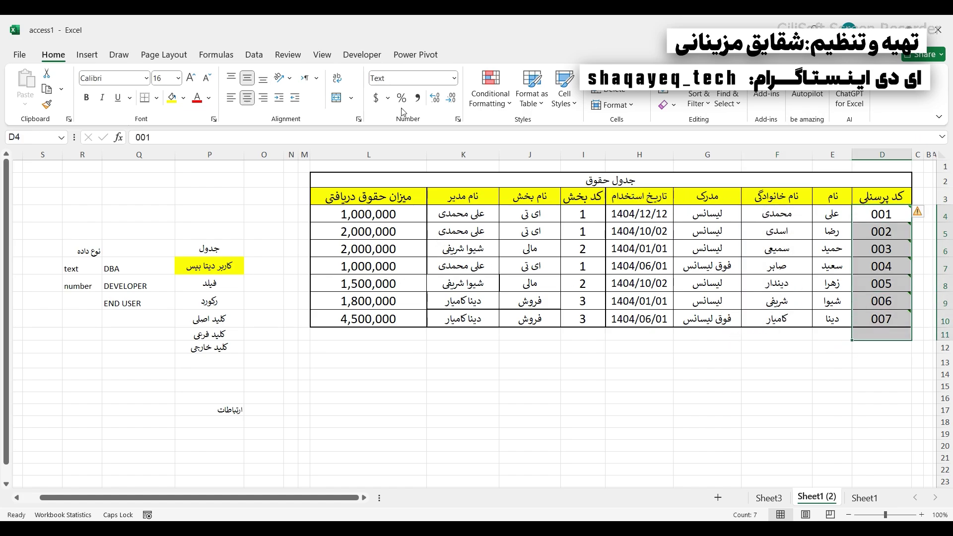
click(454, 78)
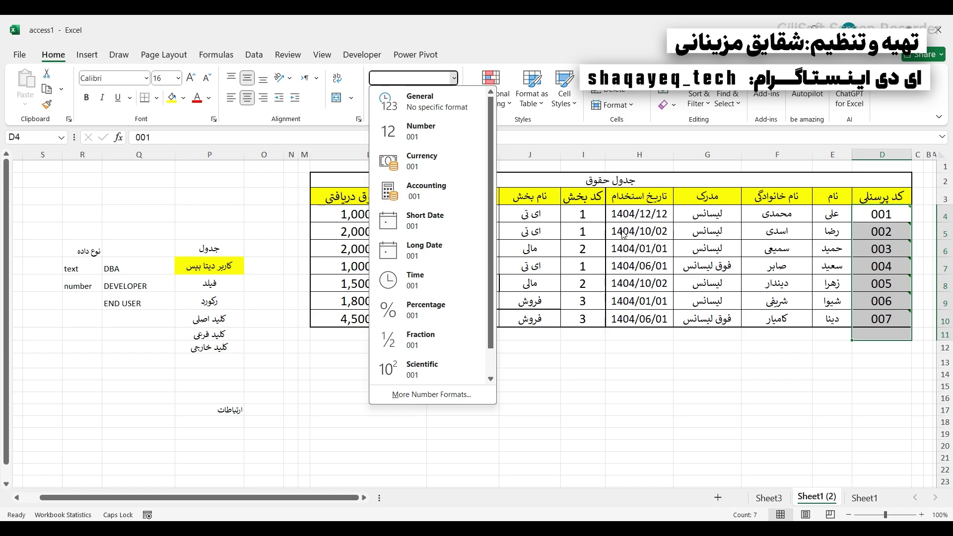
- Keep the personnel codes as Text, then look over the data-type labels and column L salaries
click(64, 269)
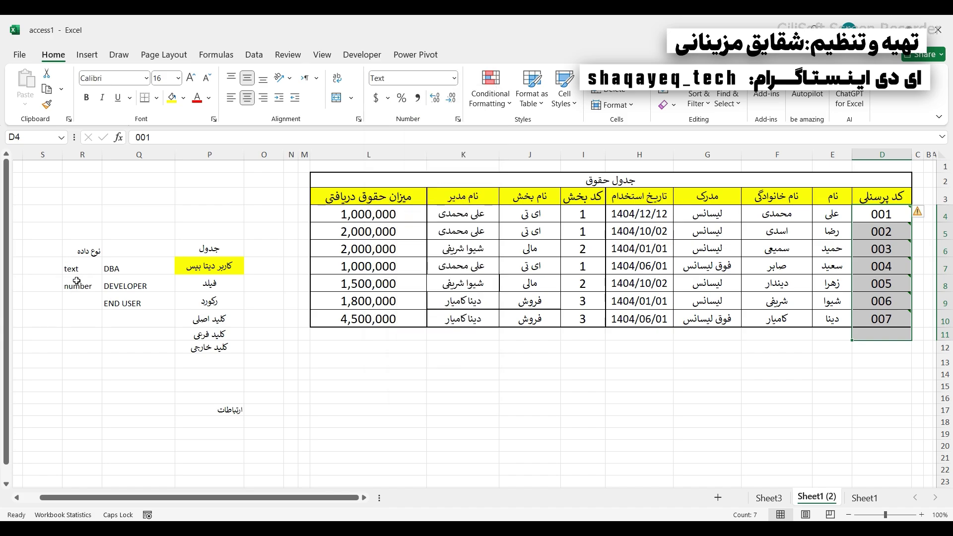
drag(76, 270, 77, 284)
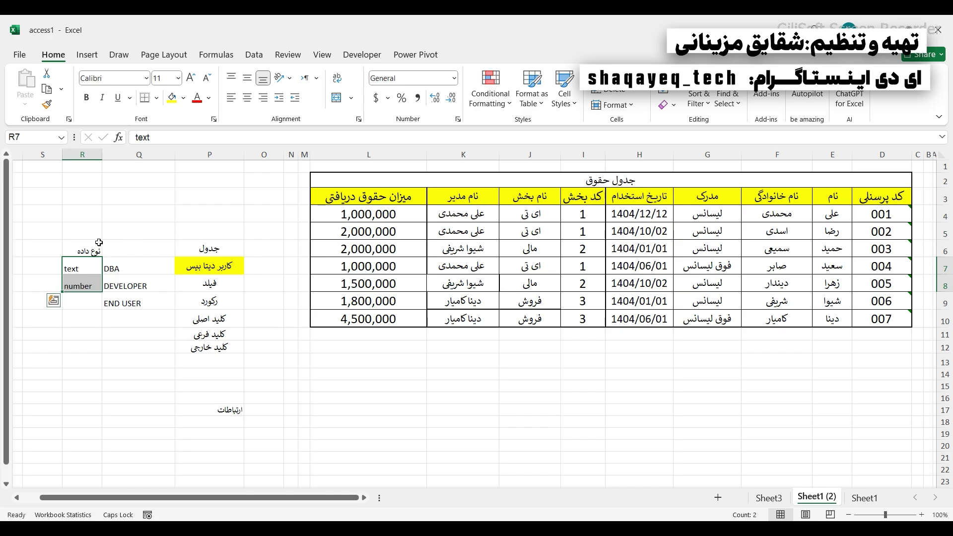
click(85, 252)
drag(81, 268, 81, 301)
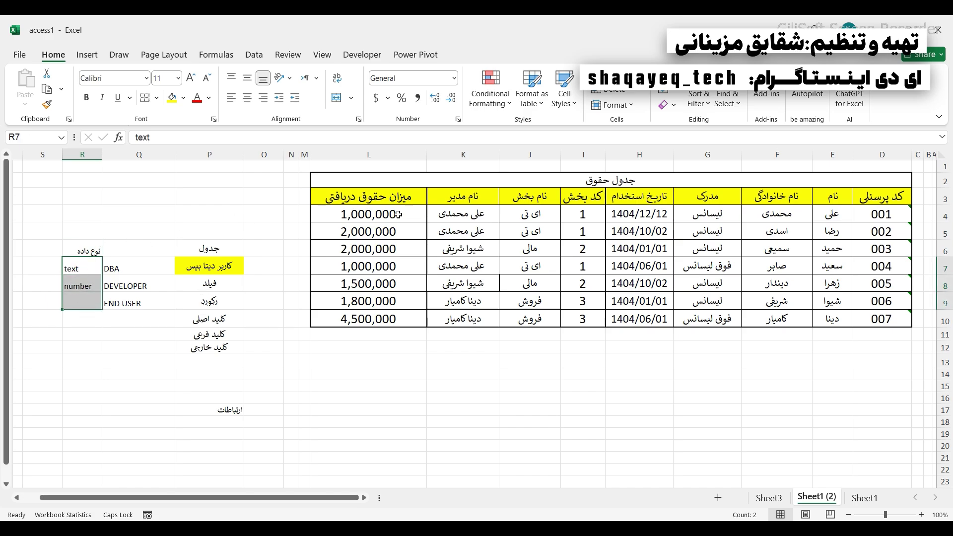
drag(398, 215, 375, 319)
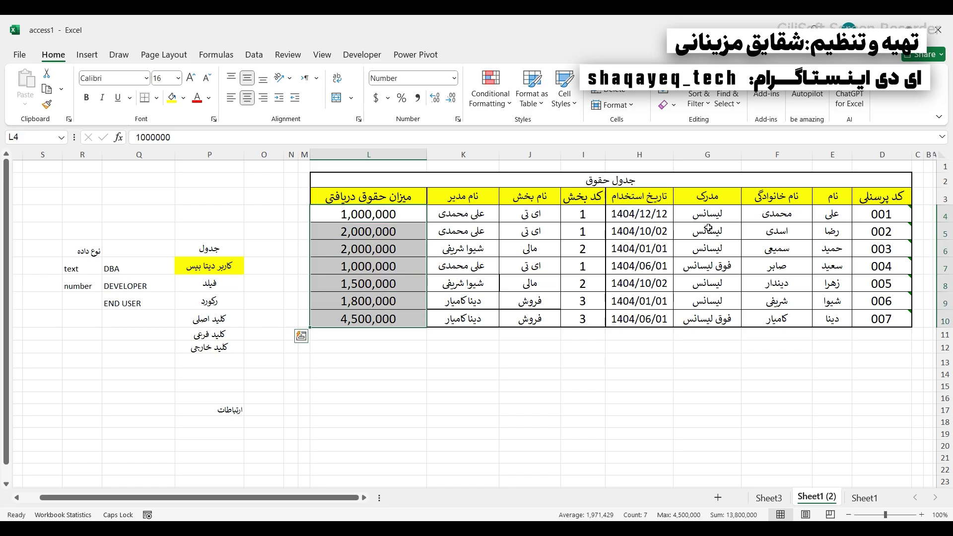
- Apply the Number format to the family-name column F3:F9, then reselect F4:F9
drag(762, 219, 765, 318)
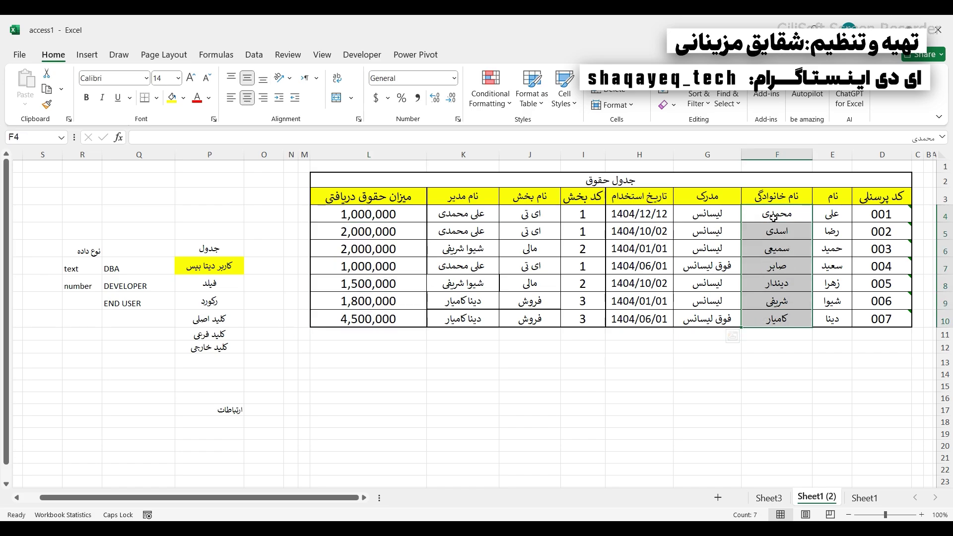
drag(773, 195, 775, 301)
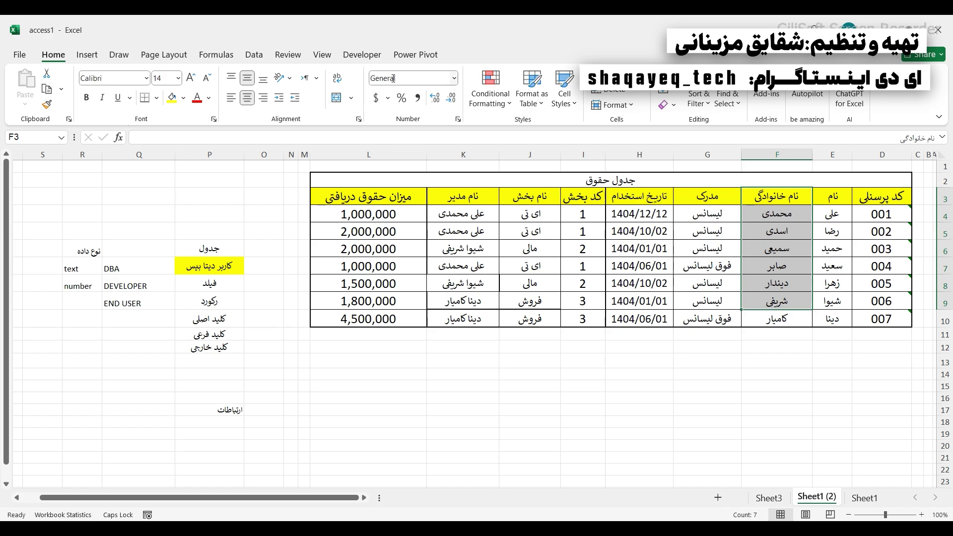
click(455, 80)
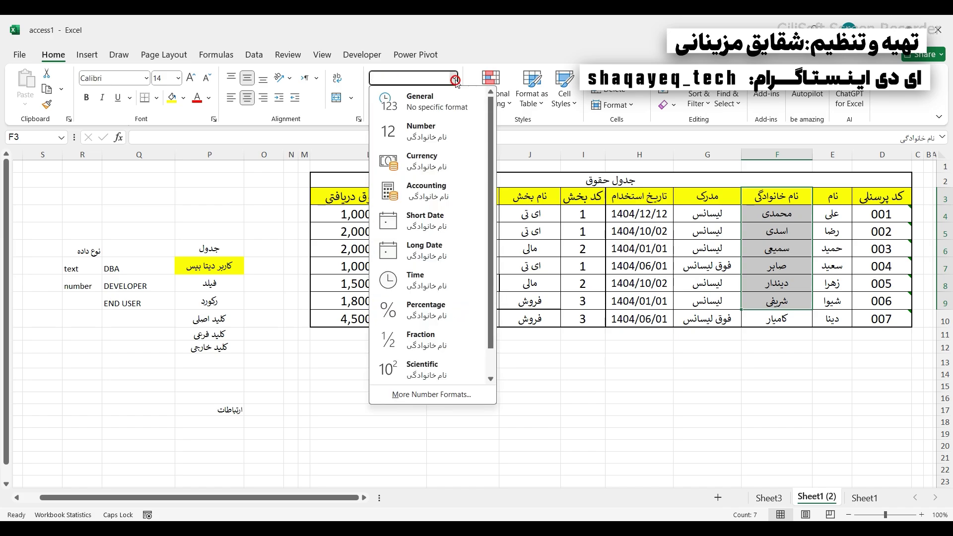
click(437, 130)
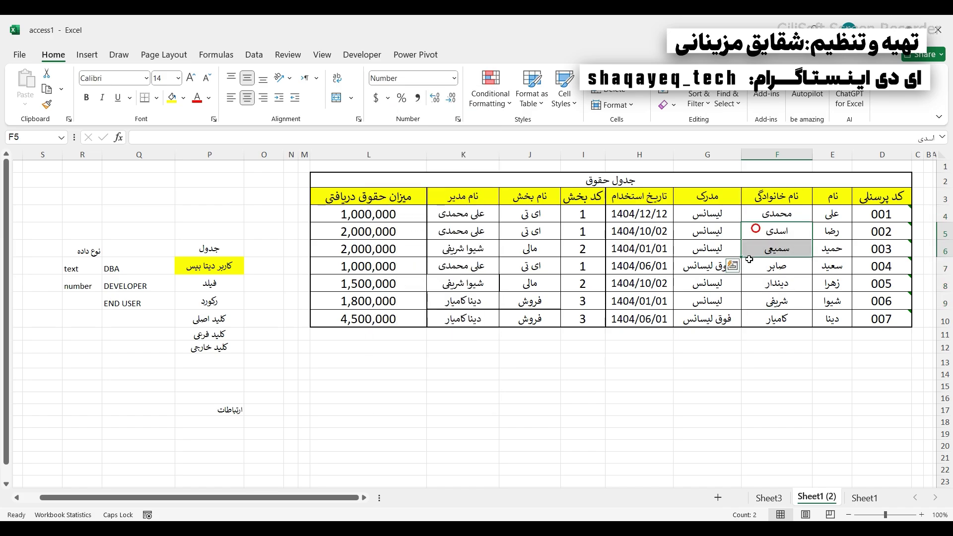
click(762, 298)
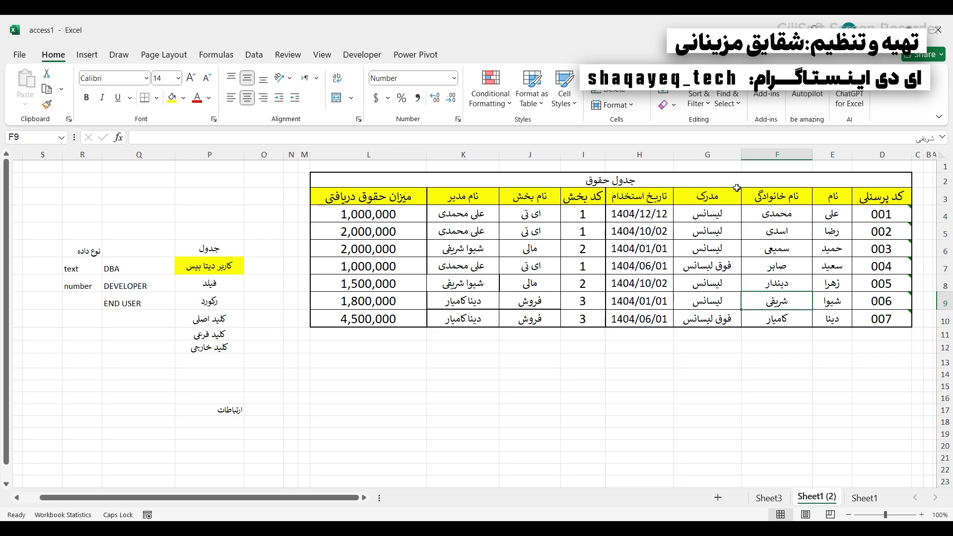
drag(761, 207, 761, 297)
- Review the salary table D2:G10 on Excel's Sheet1, then go back to Access Table1
click(761, 297)
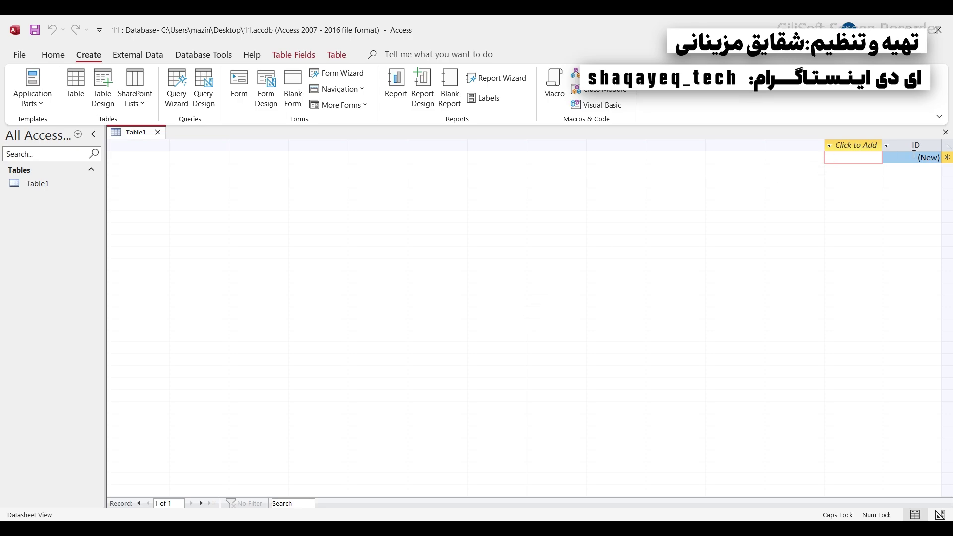
click(617, 527)
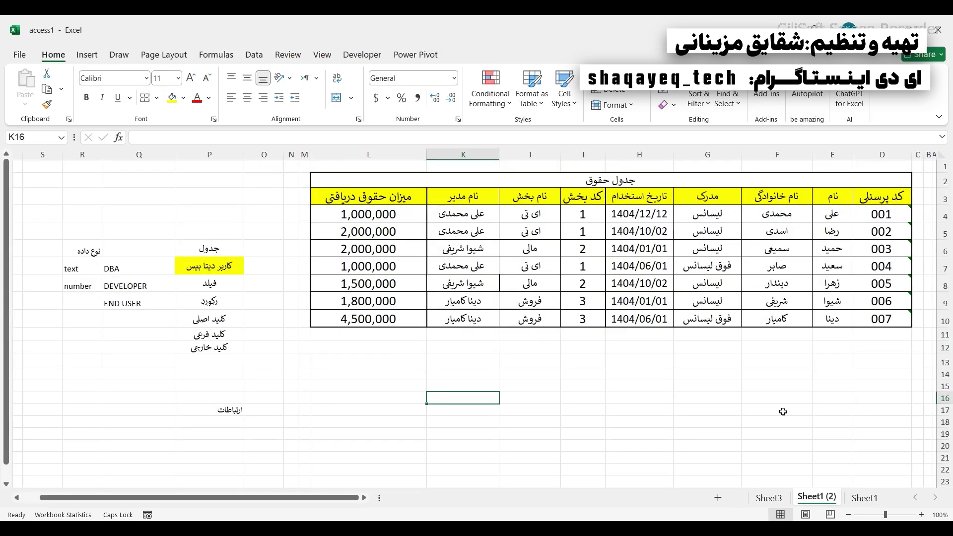
click(863, 497)
click(827, 180)
drag(825, 192, 806, 331)
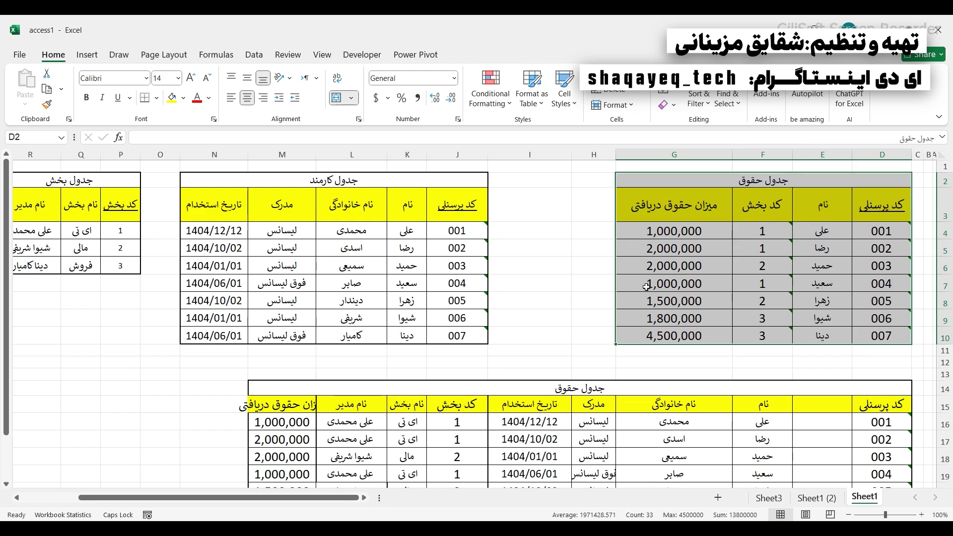
click(618, 527)
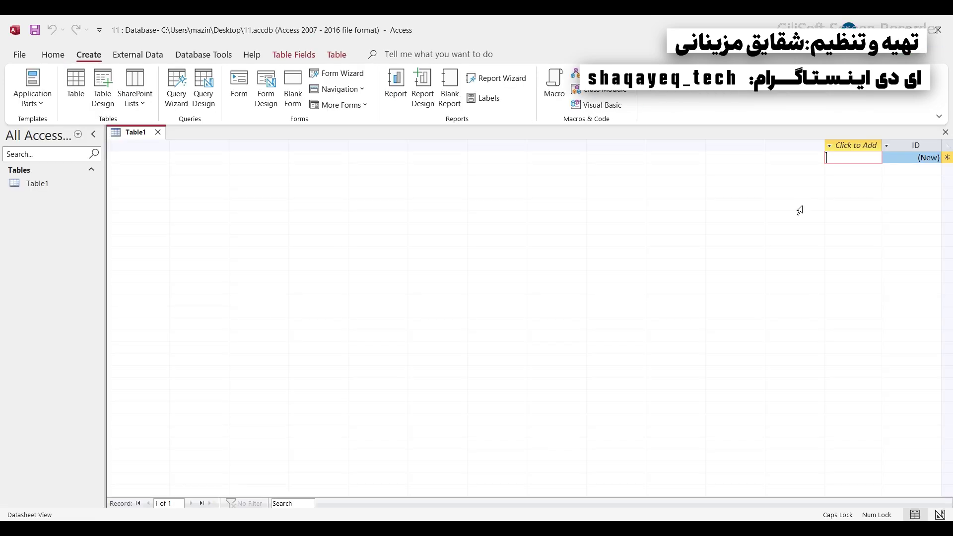
- Add a Number column named Field1 to Table1
click(843, 146)
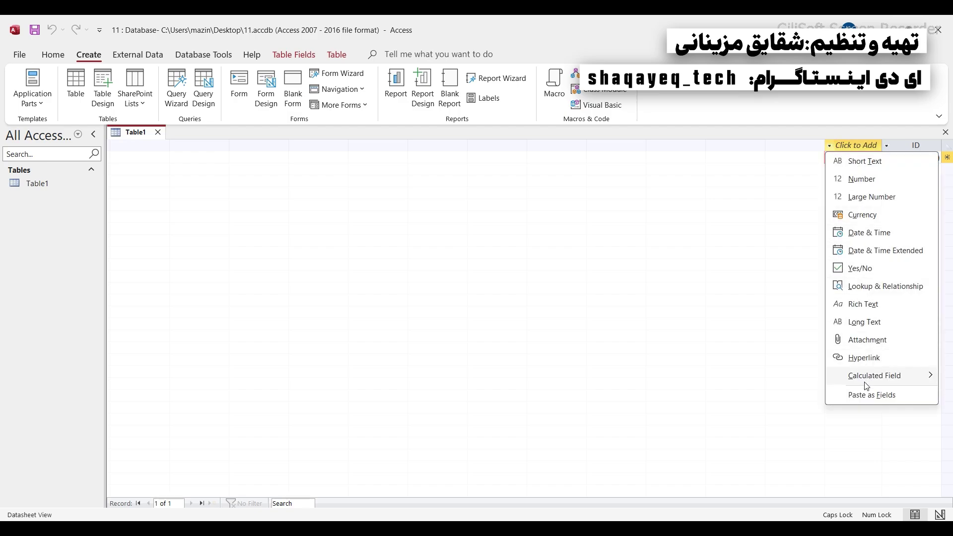
click(861, 179)
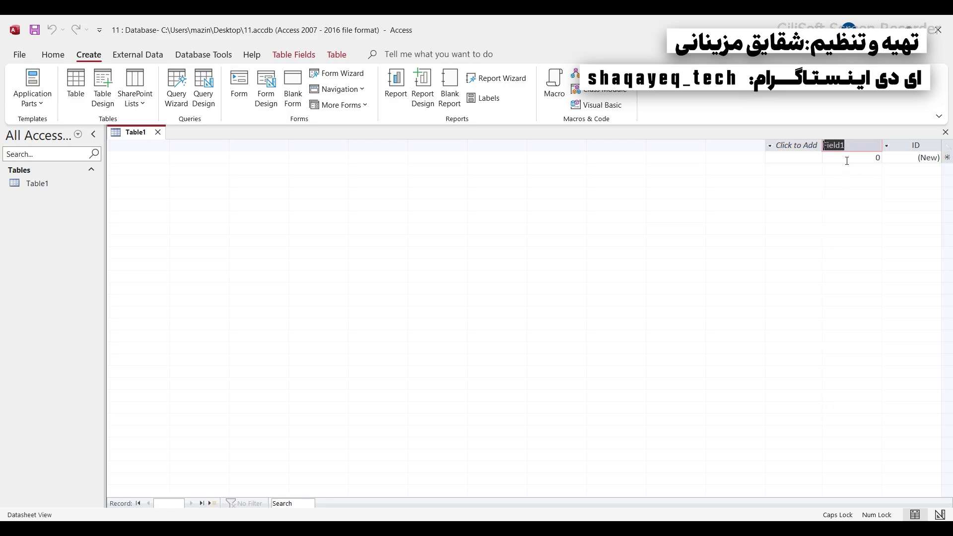
click(852, 158)
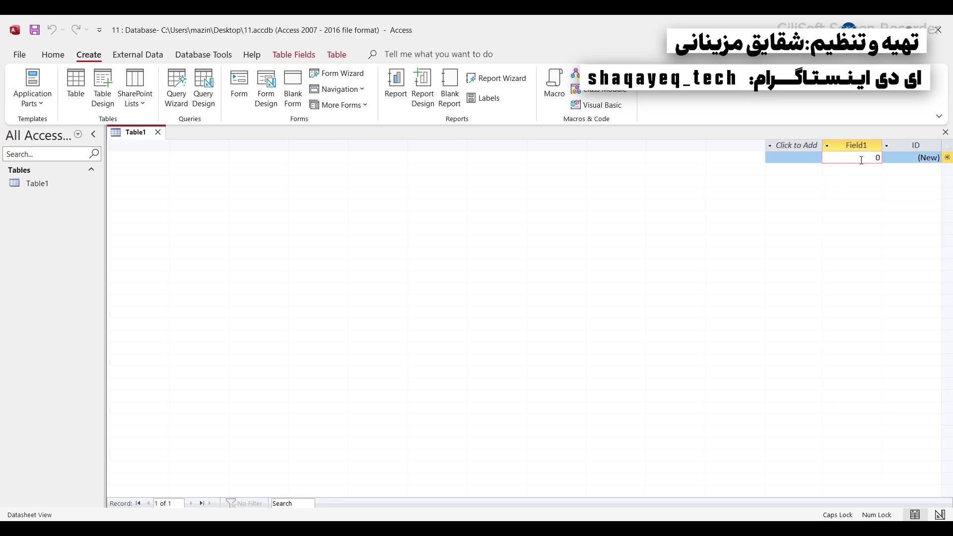
click(867, 158)
double_click(869, 159)
click(844, 145)
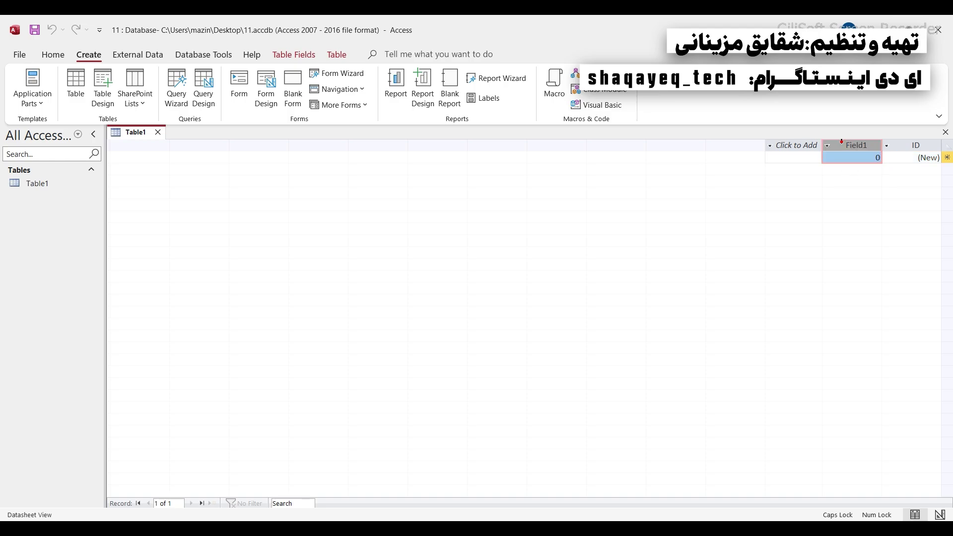
- Add a Number column named کد بخش and a Short Text column named نام
click(803, 145)
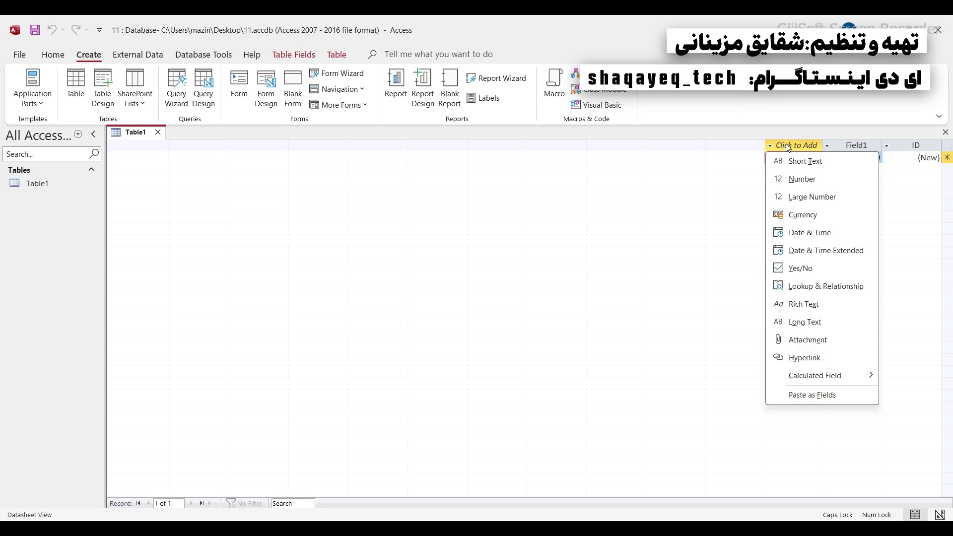
click(801, 180)
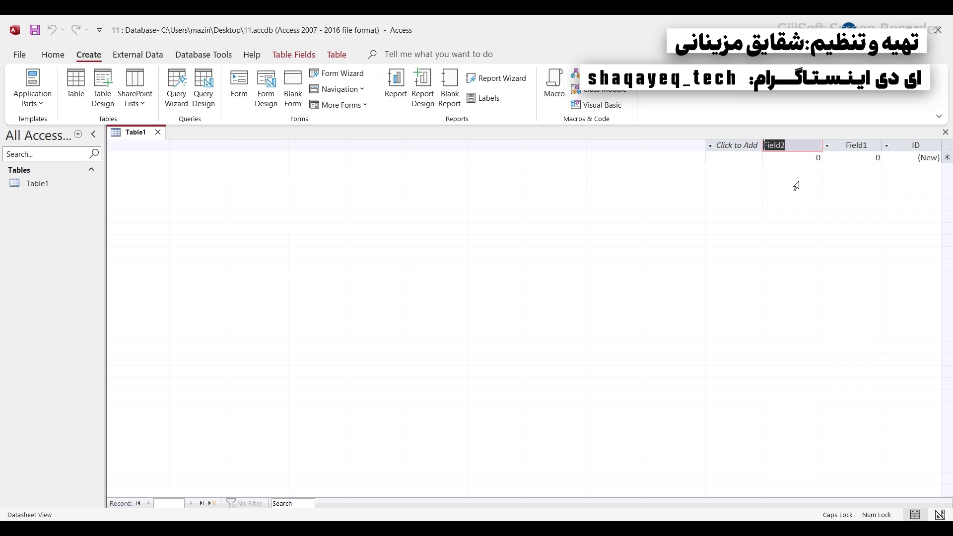
text(کد بخش)
click(729, 146)
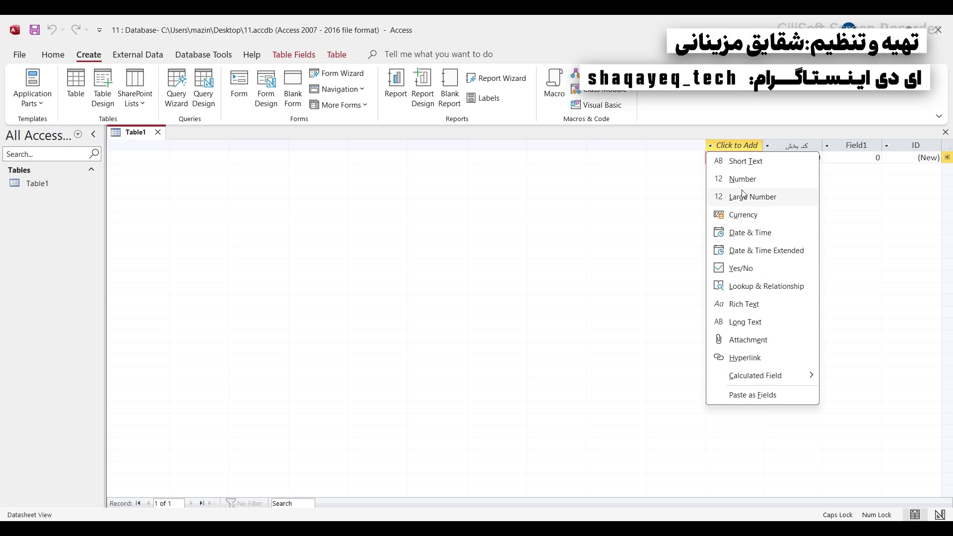
click(743, 163)
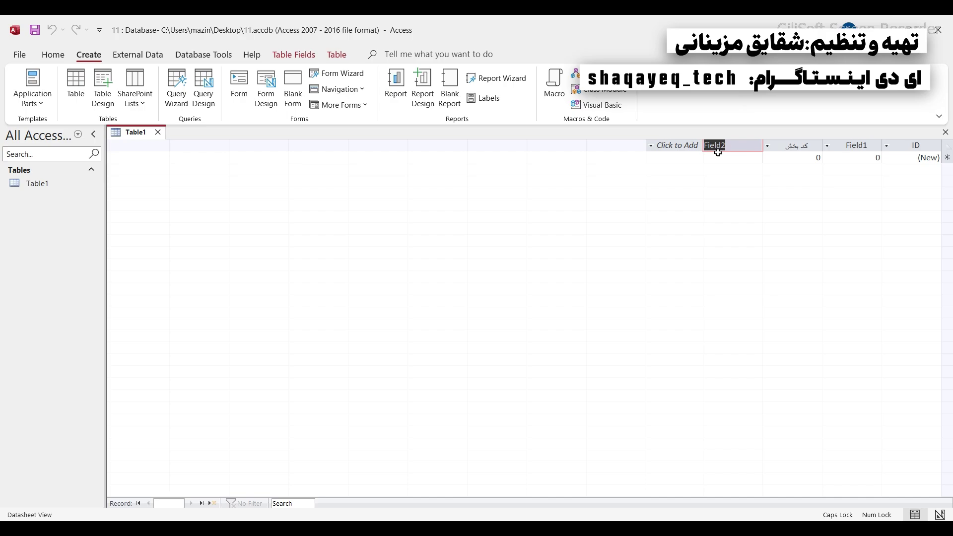
text(نام)
click(671, 145)
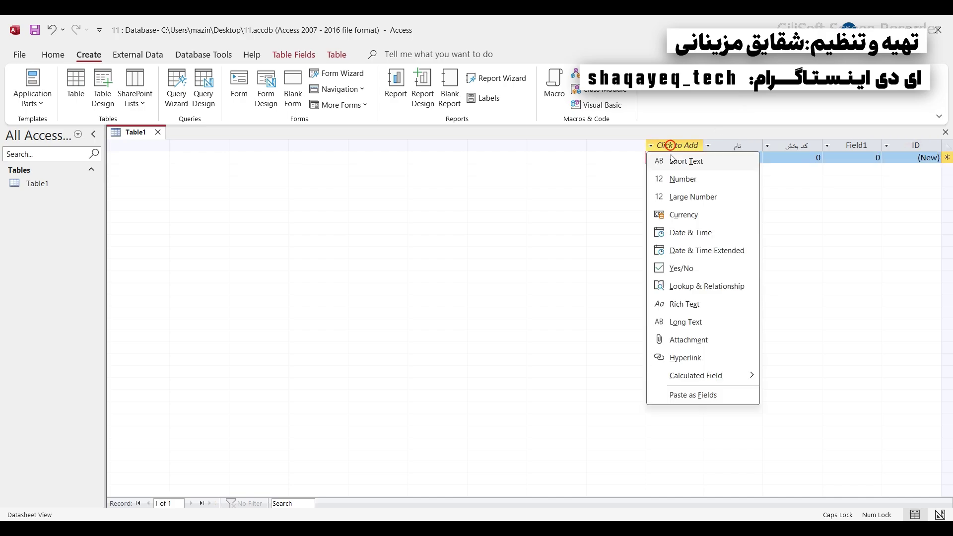
- Enter the test value بیبب in the next new column and save the record
click(620, 175)
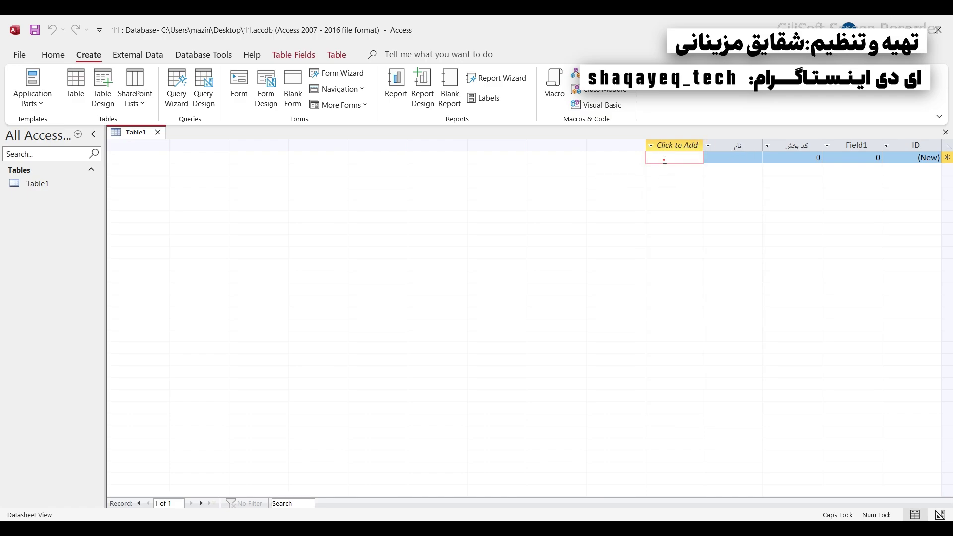
text(بیبب)
key(Tab)
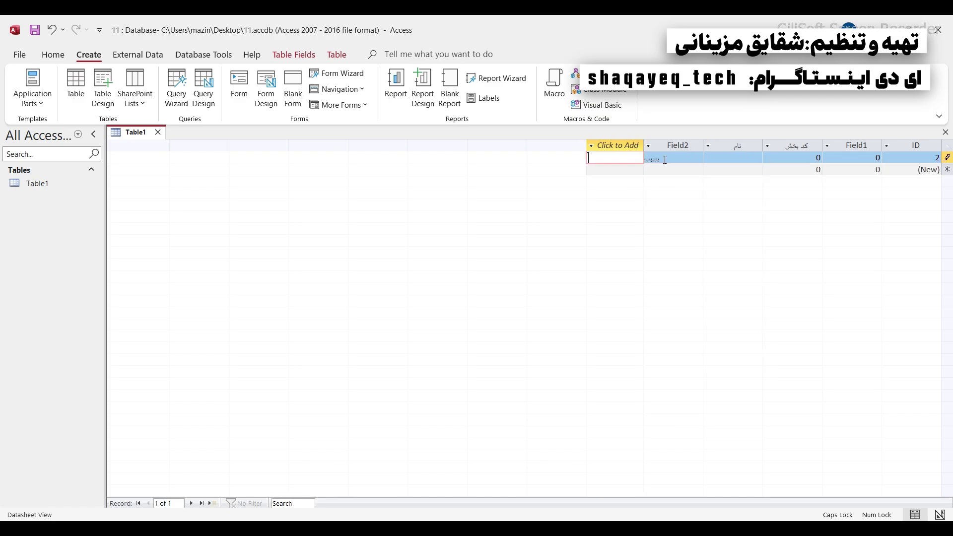
click(665, 160)
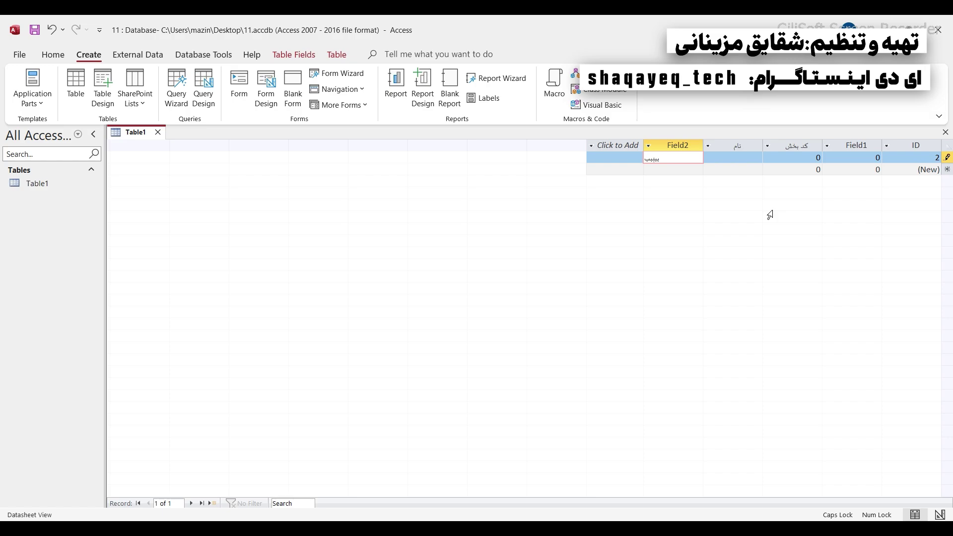
- Minimize Access and open Sheet3 in the Excel workbook
click(879, 27)
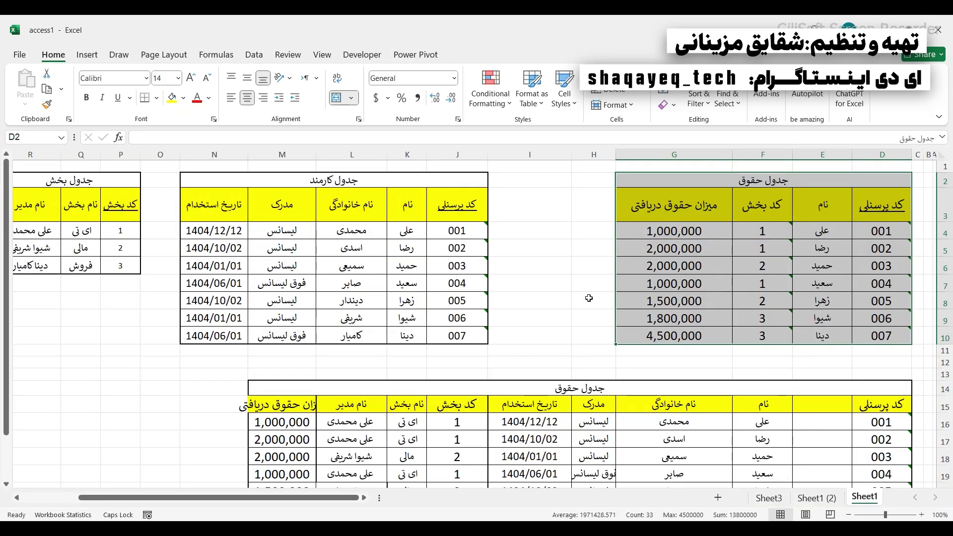
click(561, 267)
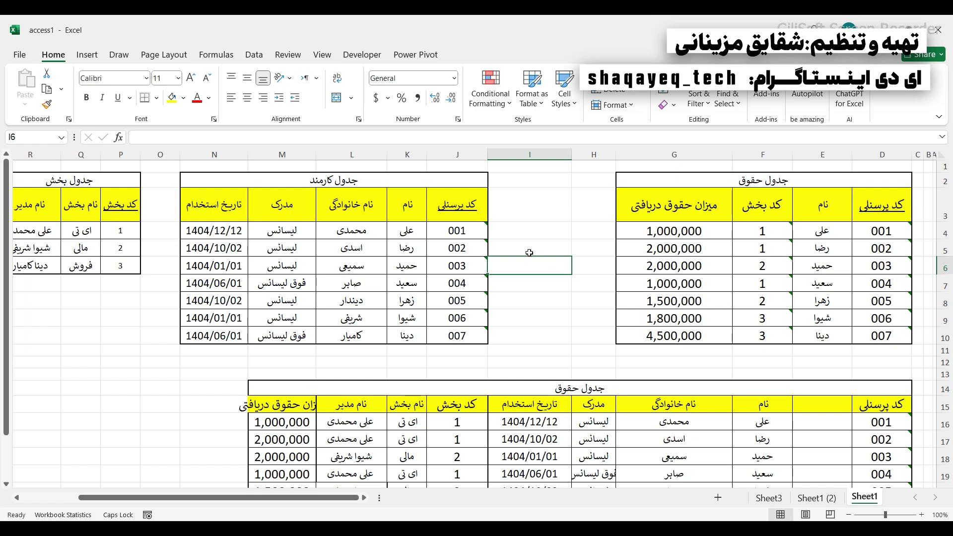
click(816, 497)
click(769, 497)
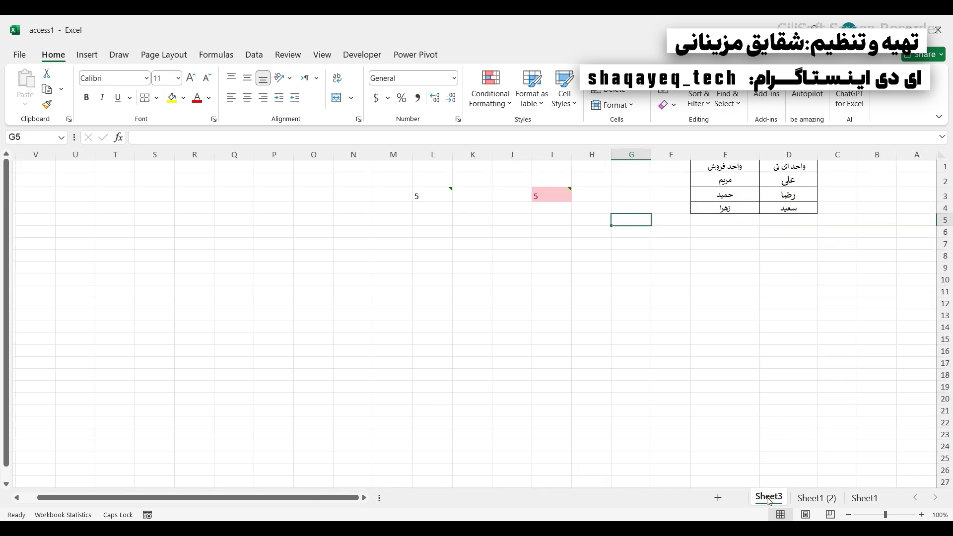
click(773, 283)
drag(771, 172, 731, 206)
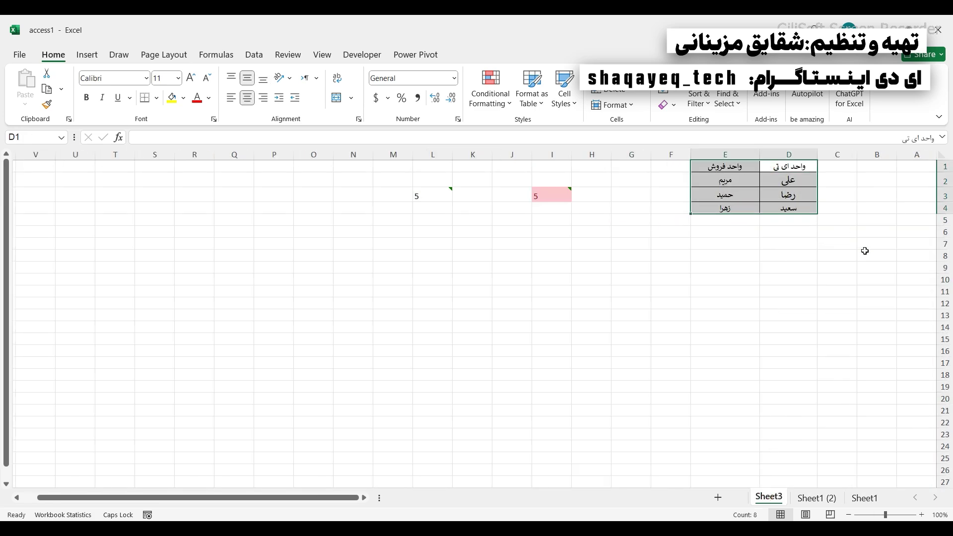
click(856, 288)
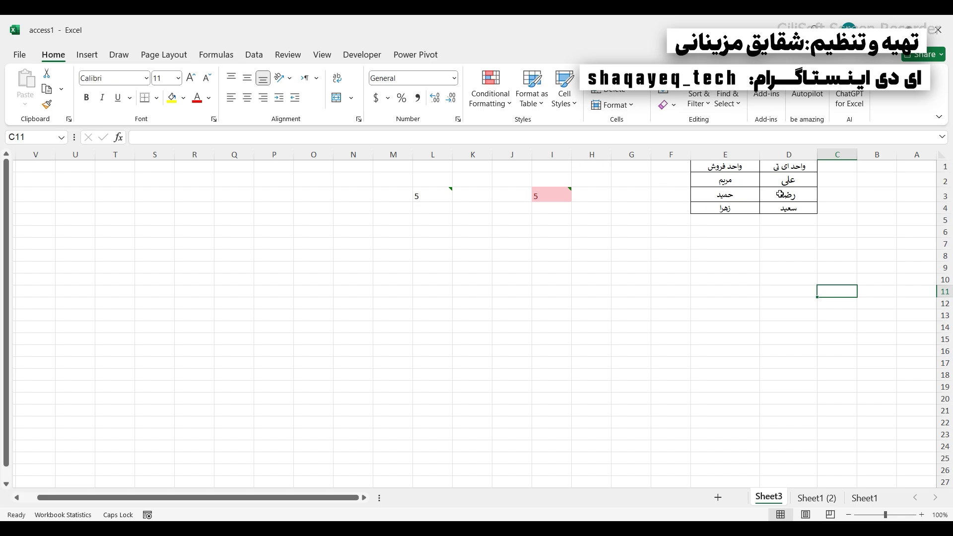
click(764, 375)
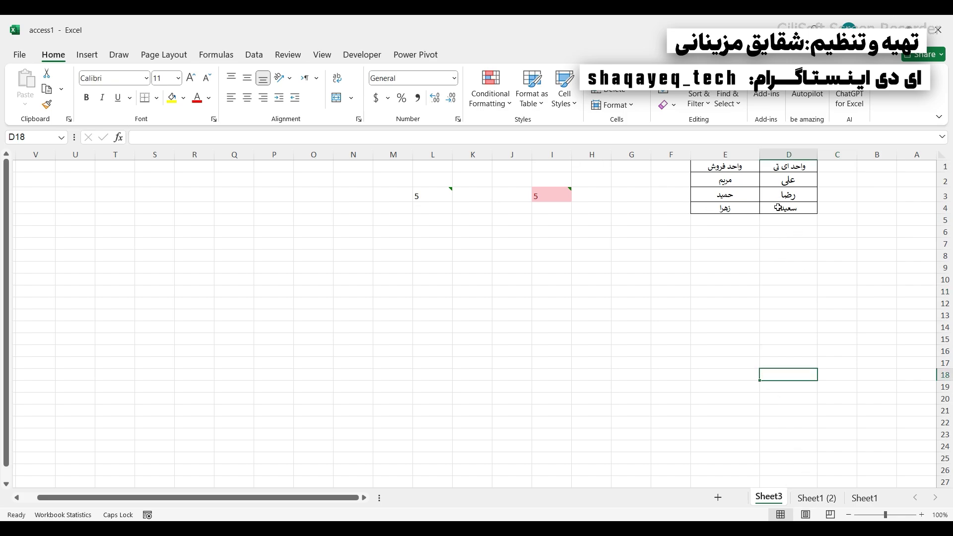
click(796, 167)
drag(796, 167, 725, 209)
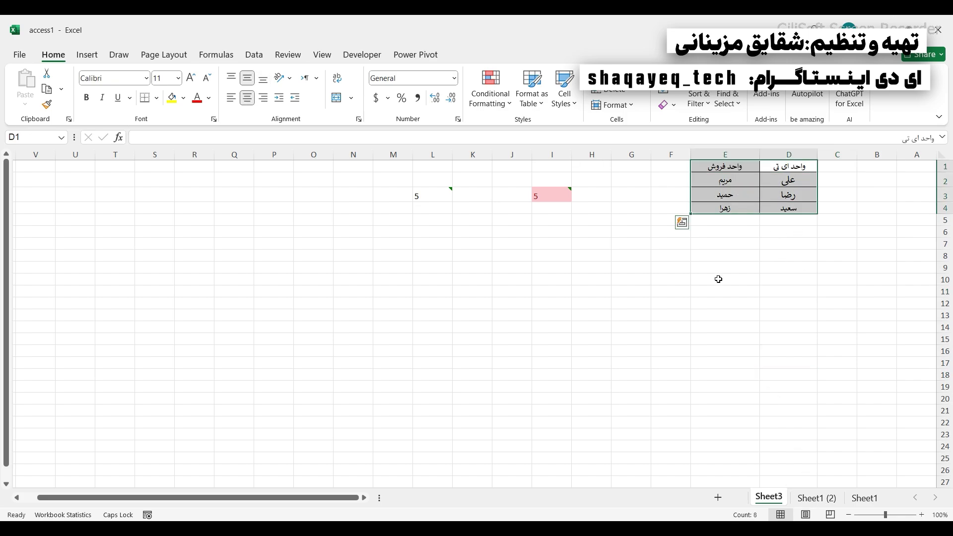
click(779, 167)
drag(783, 183, 790, 209)
click(707, 167)
drag(722, 180, 720, 219)
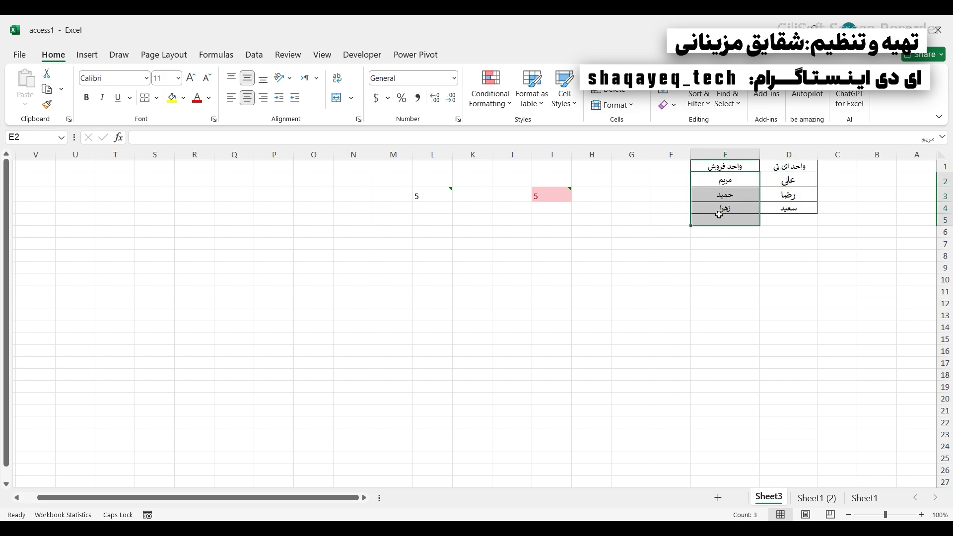
click(741, 301)
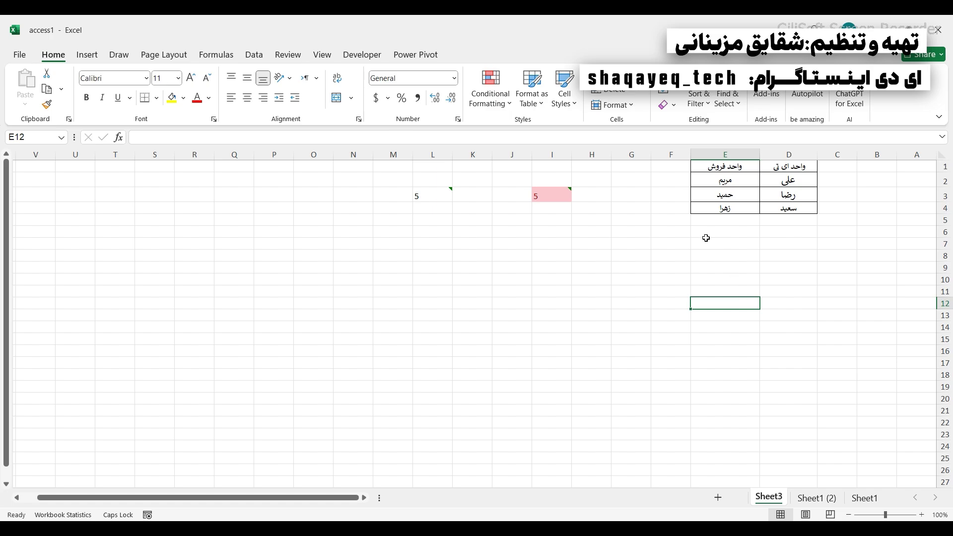
drag(784, 168, 460, 162)
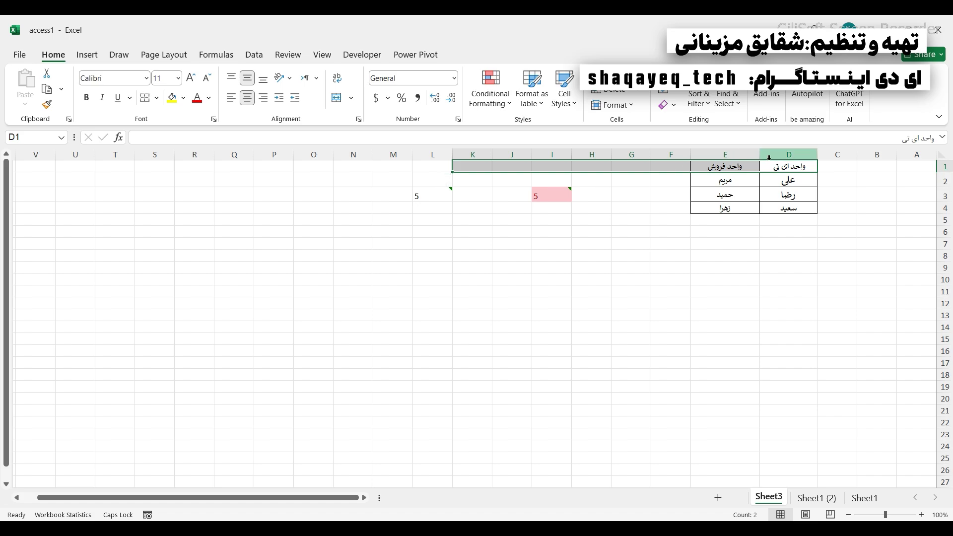
drag(766, 171, 759, 172)
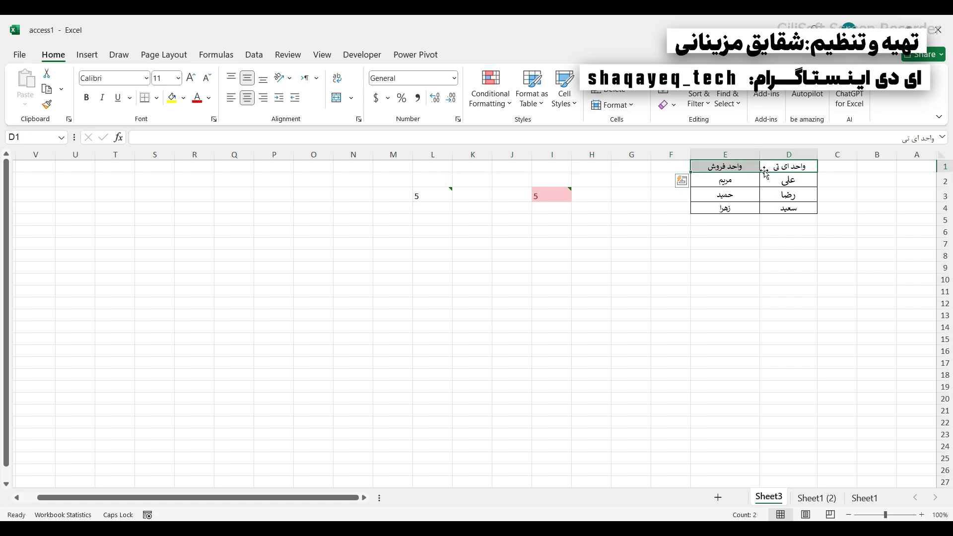
click(731, 164)
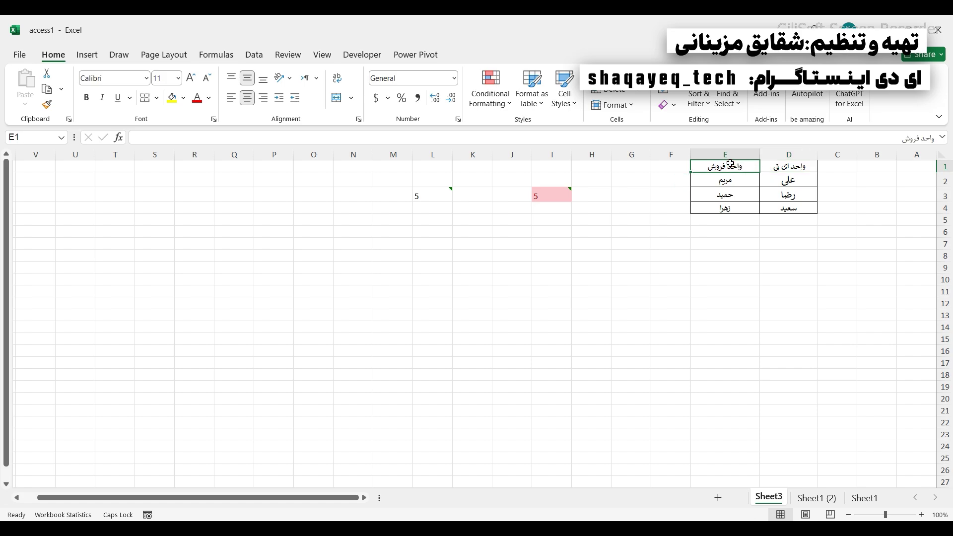
click(782, 164)
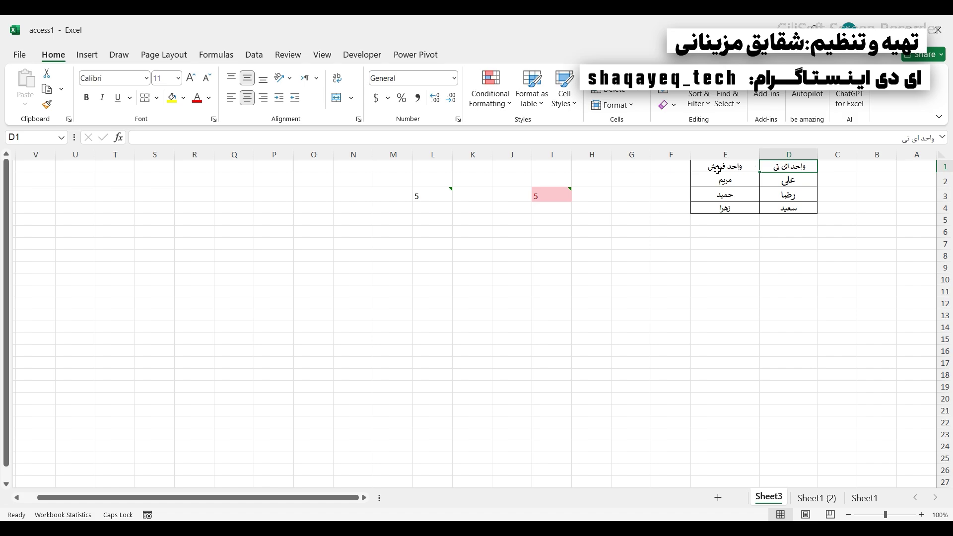
click(734, 166)
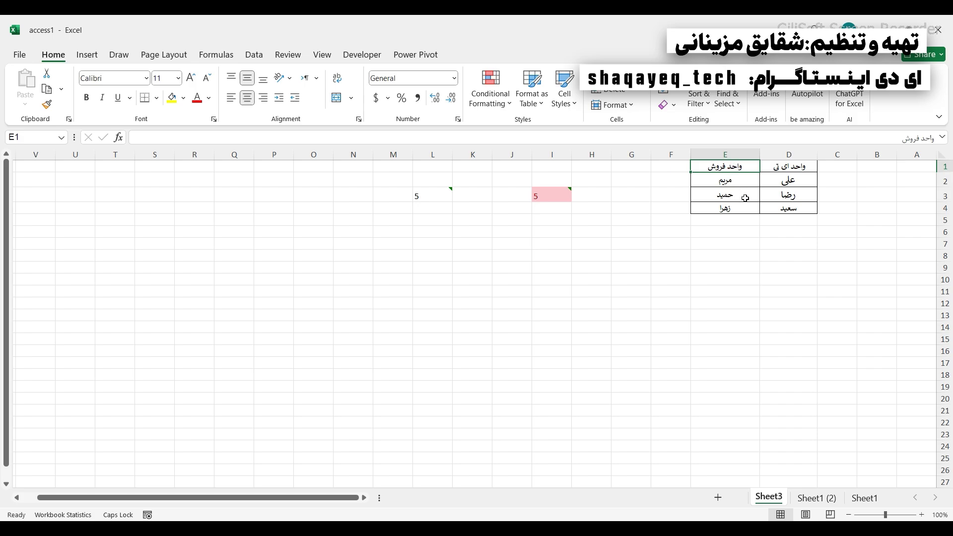
drag(789, 167, 544, 172)
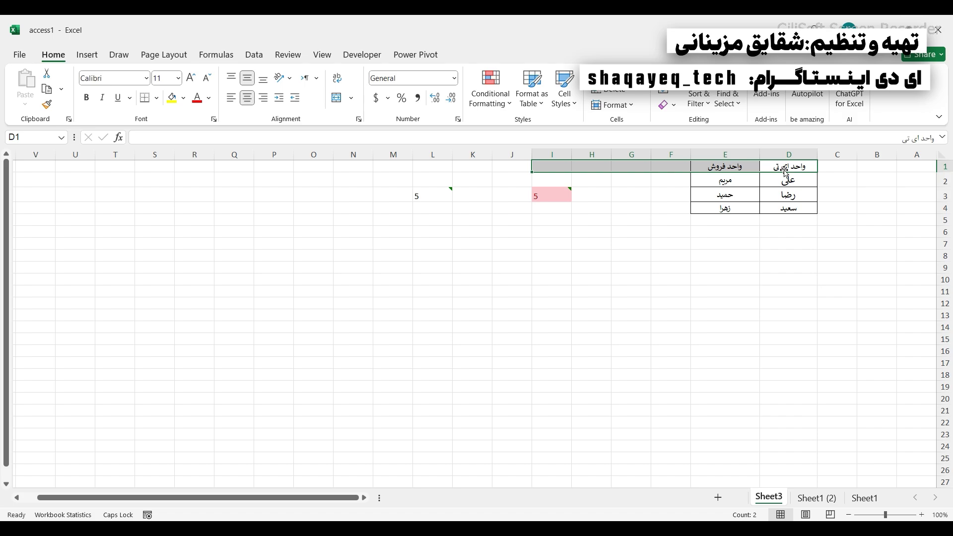
drag(785, 170, 511, 166)
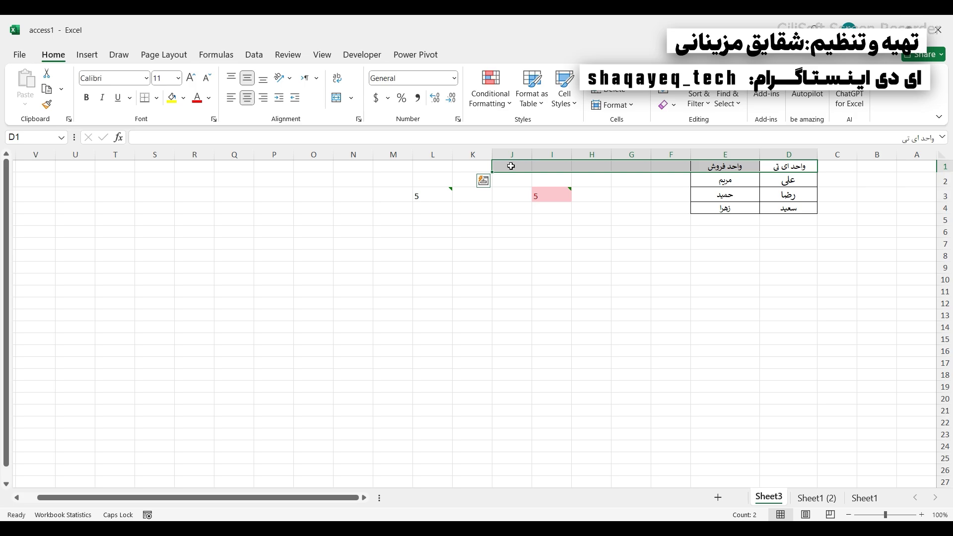
drag(796, 166, 716, 206)
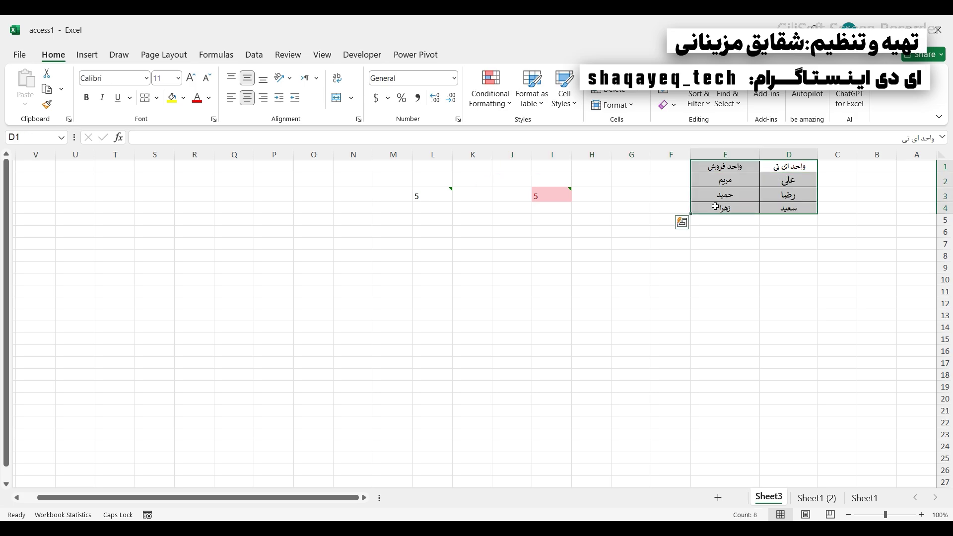
click(604, 171)
- Enter the headers واحد in G1 and کارمند in H1, fixing a typo in واحد
click(644, 172)
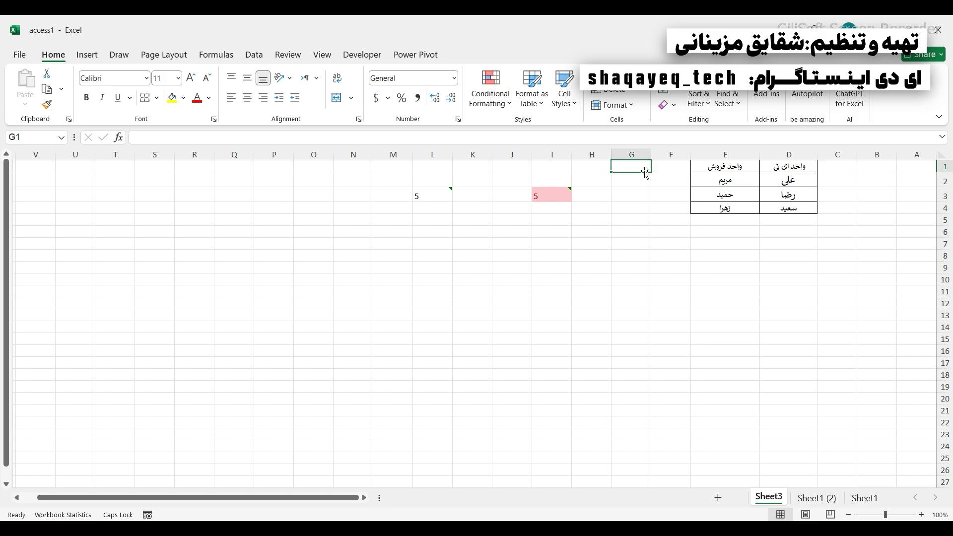
text(وا)
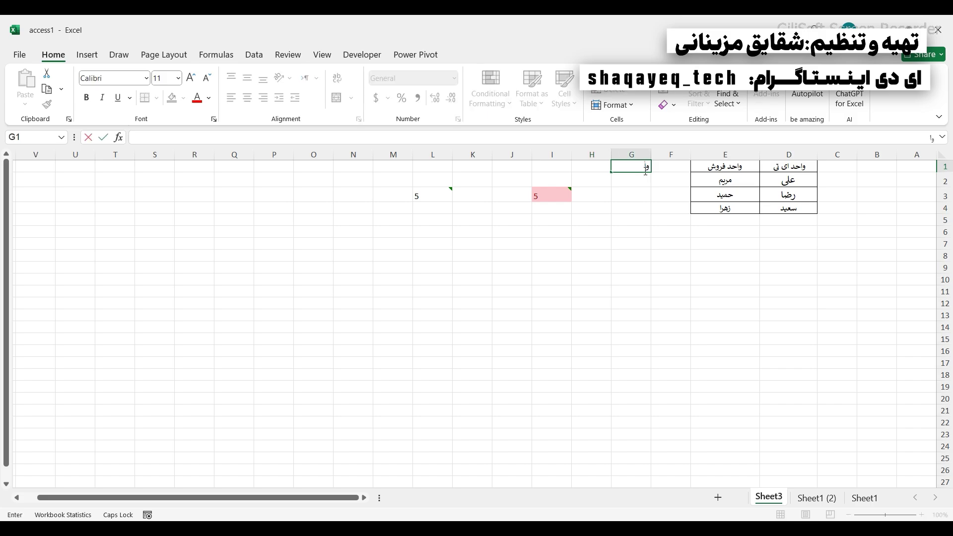
text(د)
key(BackSpace)
text(حد)
key(Tab)
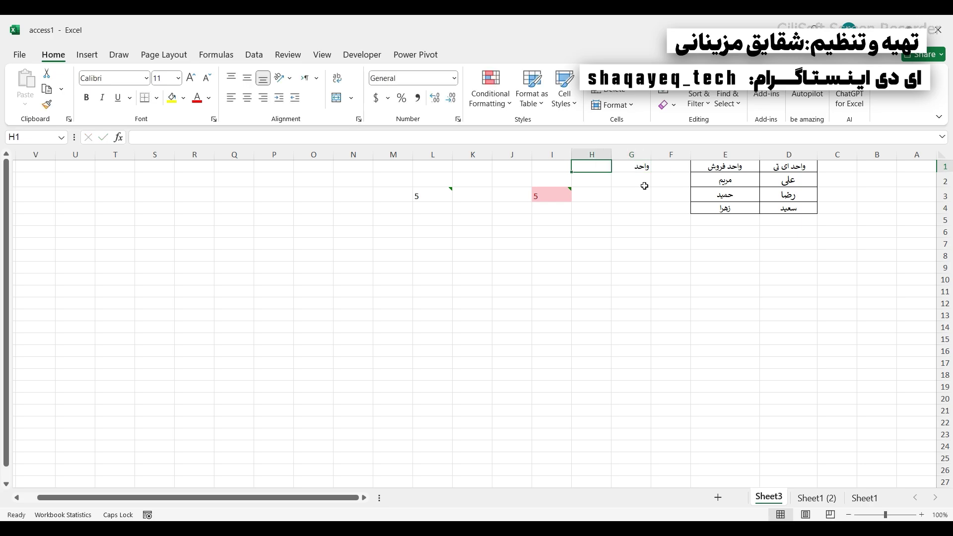
text(کارمند)
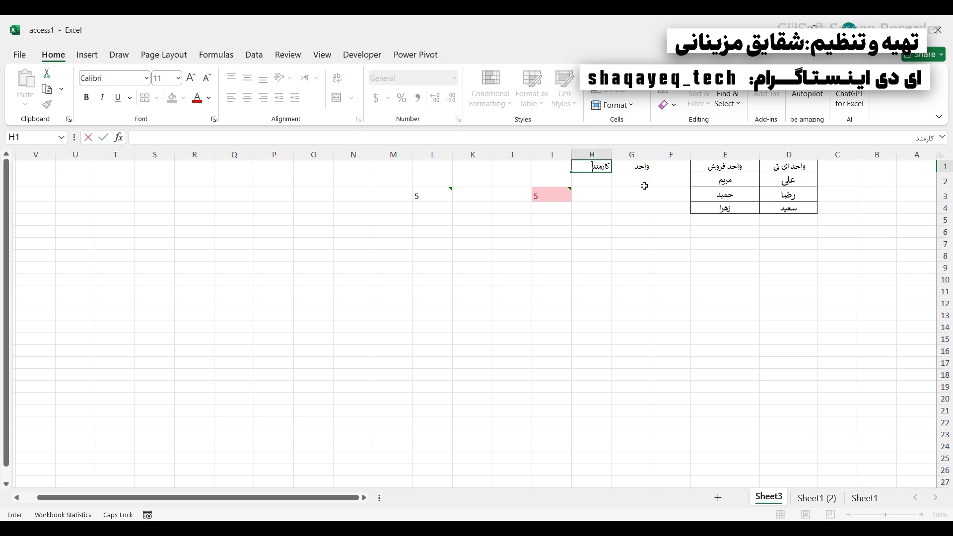
key(Return)
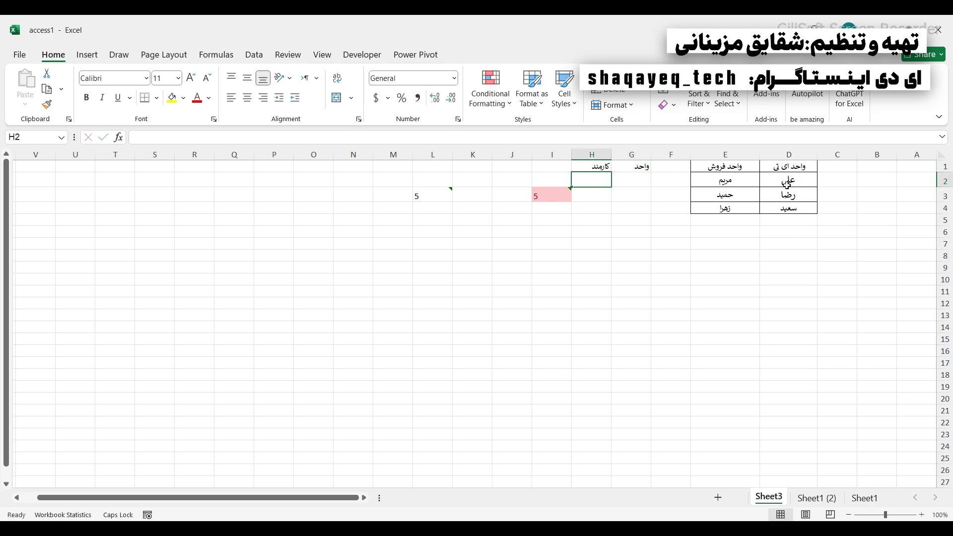
- Copy the three IT unit staff names into H2:H4
drag(788, 181, 789, 207)
right_click(790, 201)
click(817, 190)
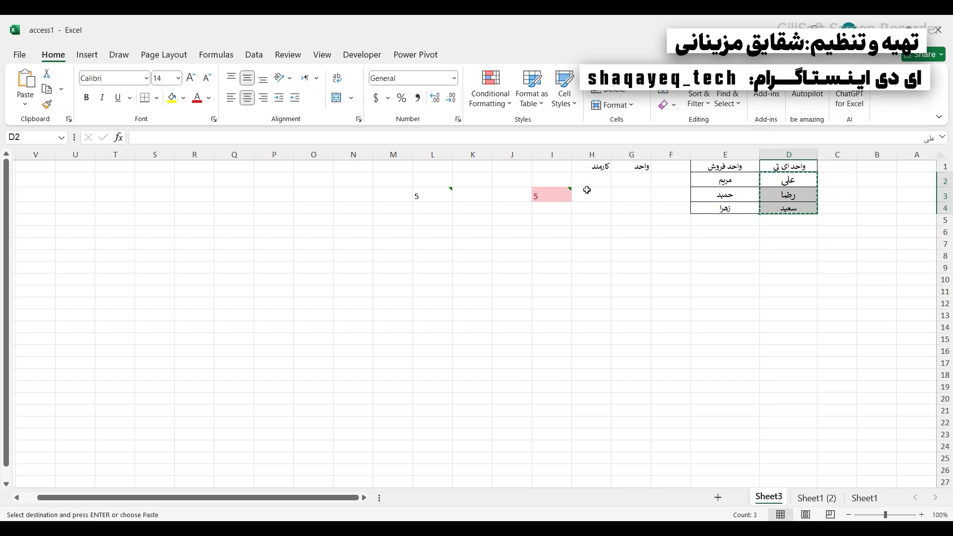
right_click(589, 195)
key(Escape)
click(589, 179)
right_click(590, 180)
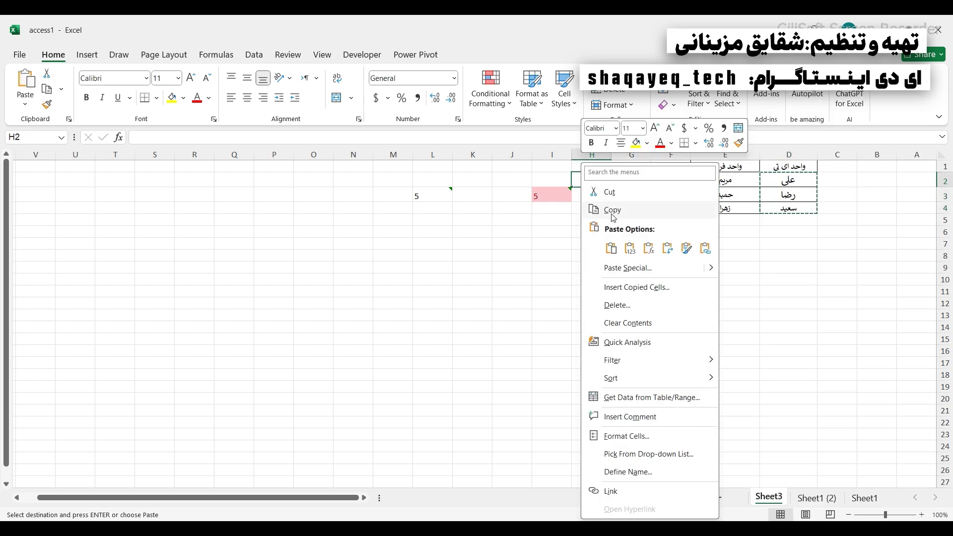
click(672, 249)
- Fill G2:G4 with the واحد ای تی header
right_click(776, 166)
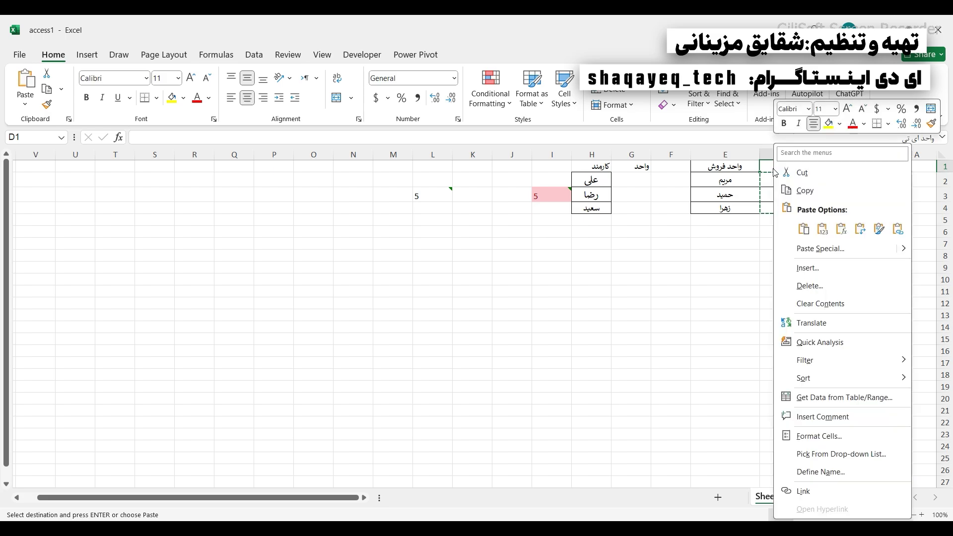
click(805, 191)
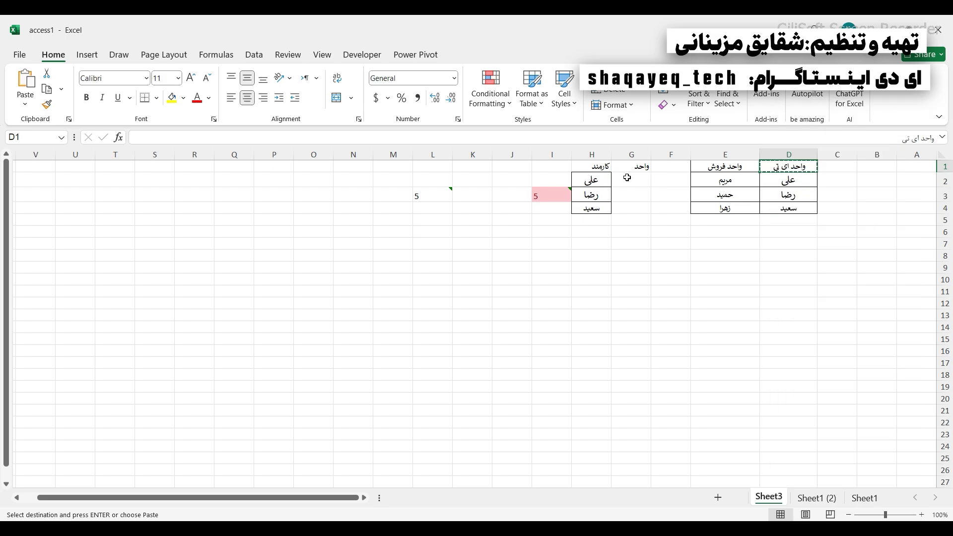
drag(628, 179, 629, 208)
right_click(627, 193)
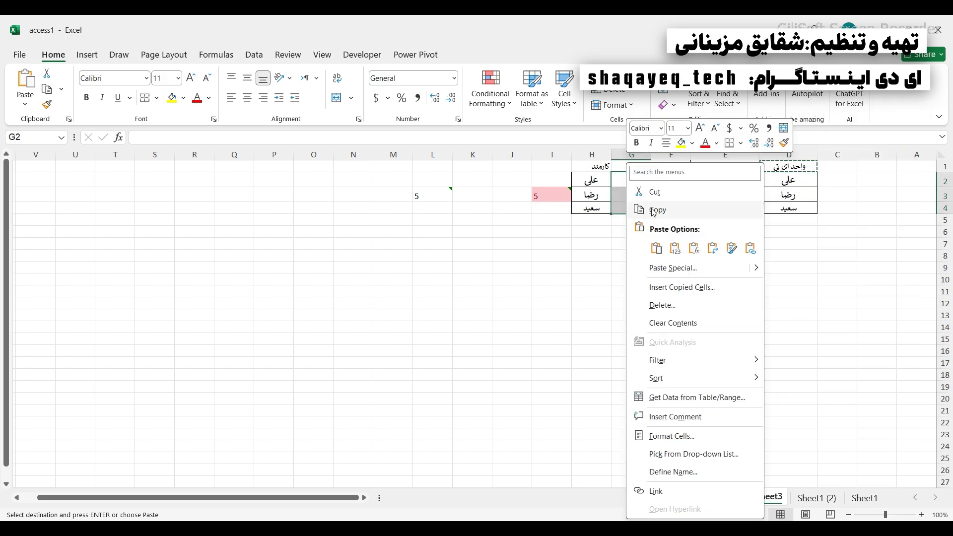
click(656, 247)
click(606, 253)
drag(630, 167, 597, 205)
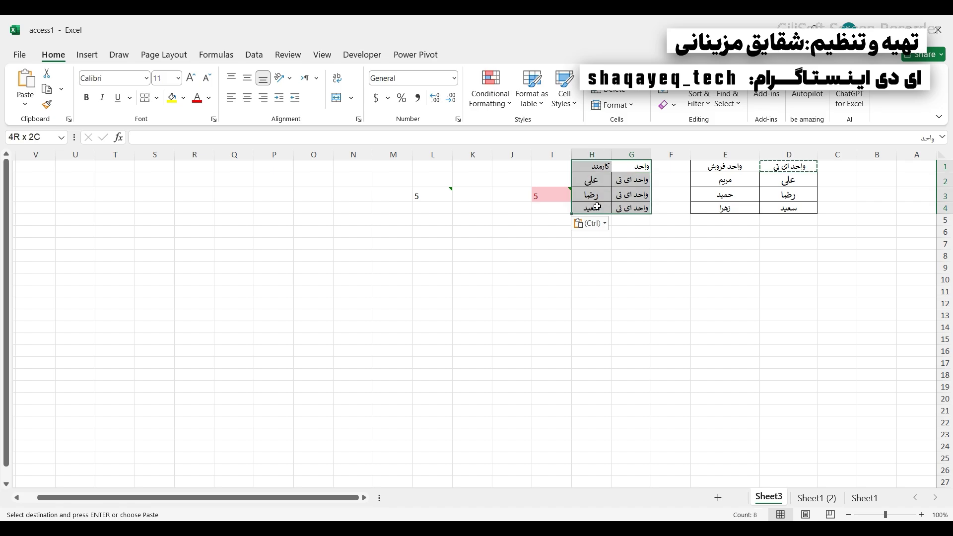
- Copy the three sales unit staff names into H5:H7
click(719, 181)
drag(719, 181, 722, 208)
right_click(721, 207)
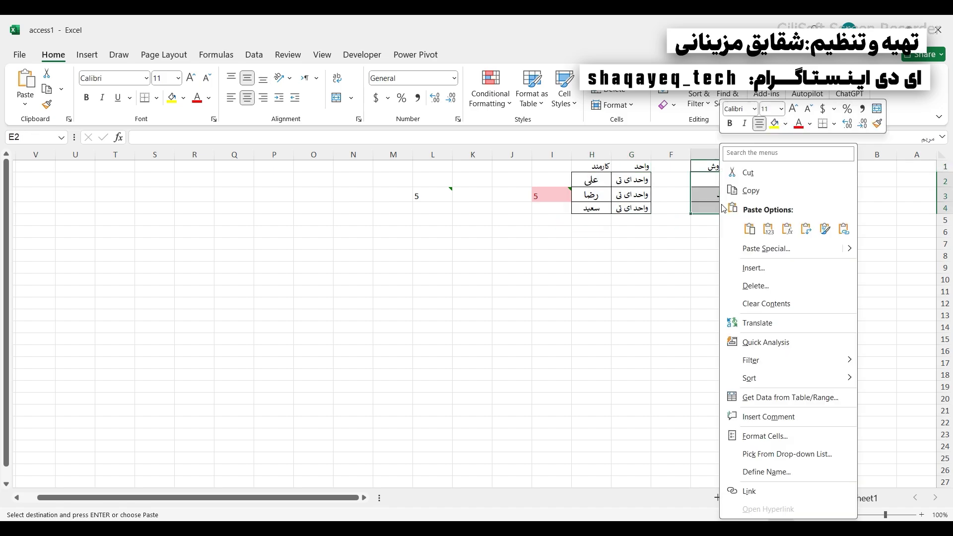
click(745, 193)
right_click(580, 217)
click(608, 247)
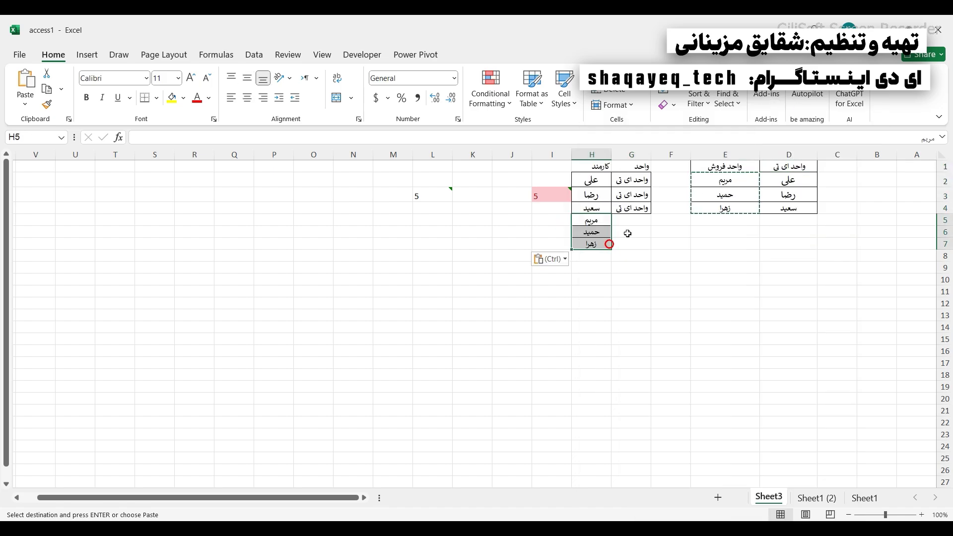
- Fill G5:G7 with the واحد فروش header
click(719, 167)
right_click(719, 168)
click(745, 192)
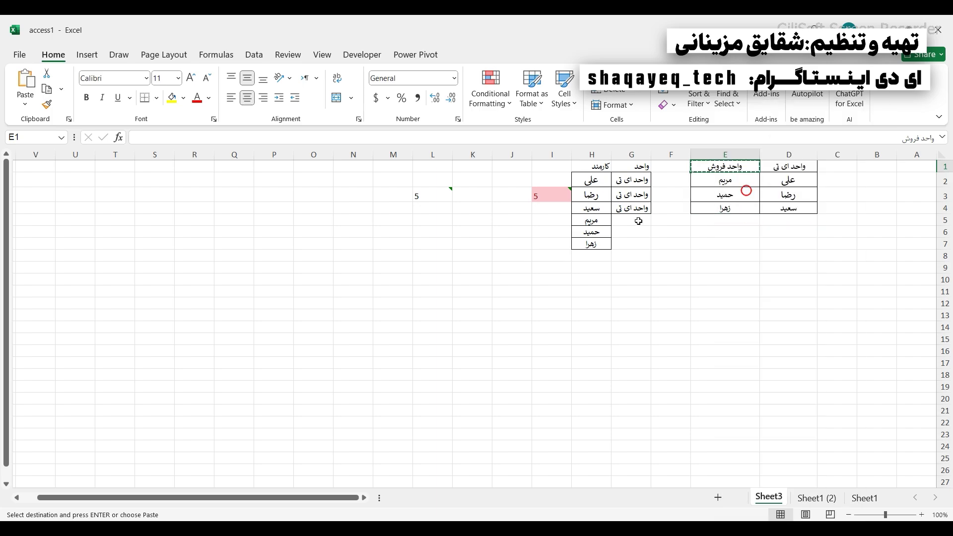
drag(630, 220, 630, 235)
right_click(630, 235)
click(642, 209)
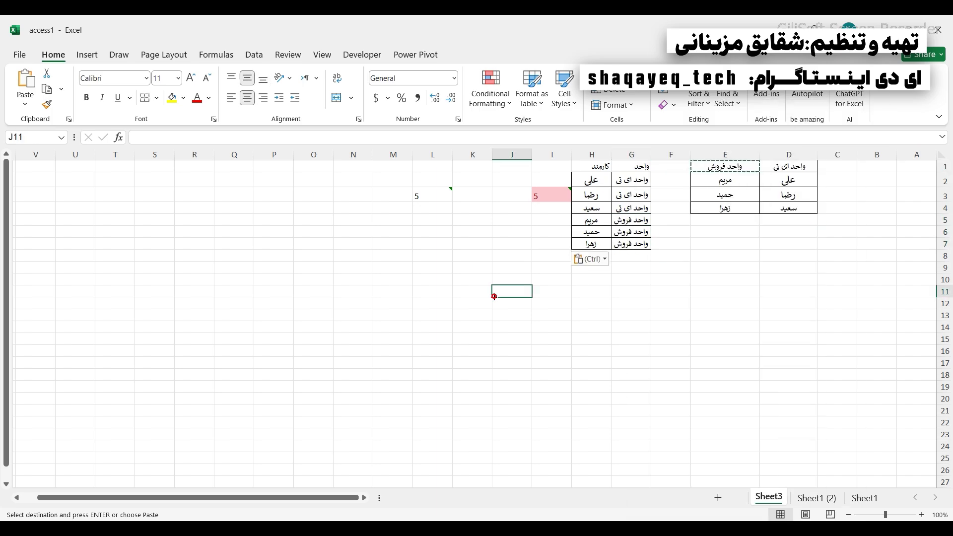
- Review the unit labels and employee names in the new list, then return to Access Table1
drag(627, 165, 635, 245)
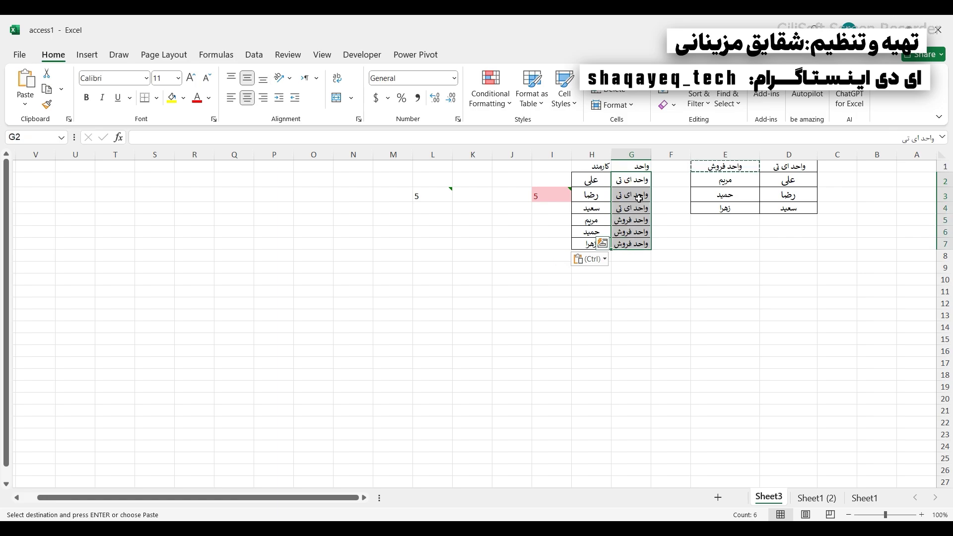
drag(635, 180, 641, 247)
drag(580, 179, 585, 242)
drag(789, 167, 718, 167)
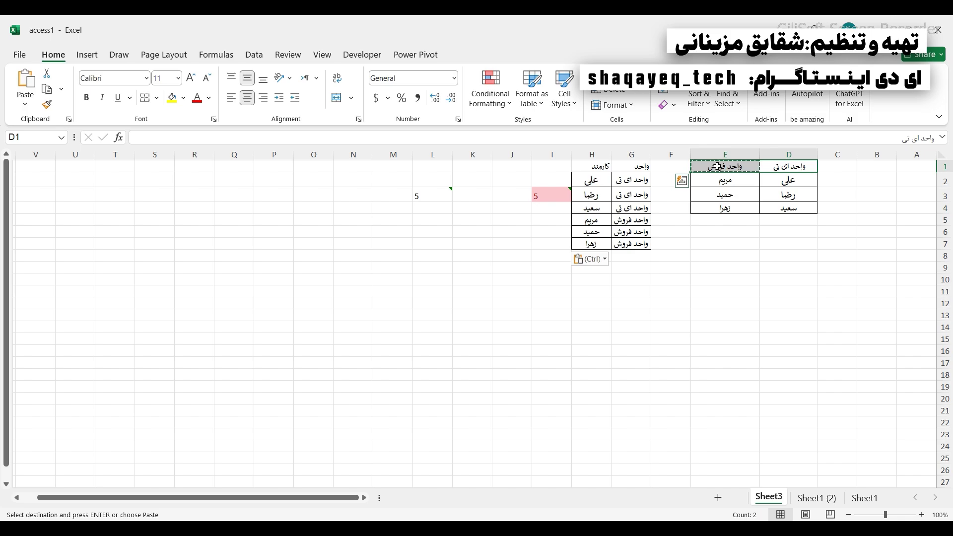
click(816, 498)
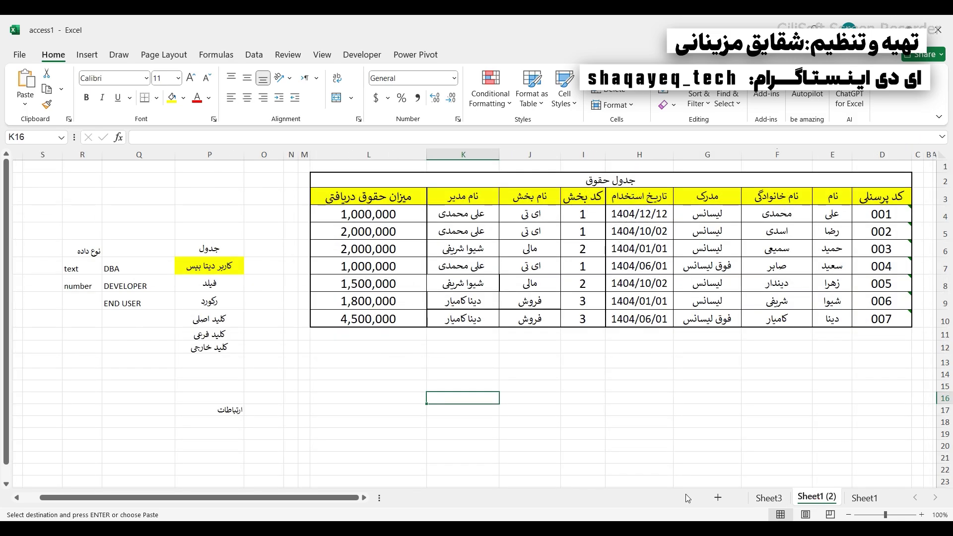
click(543, 527)
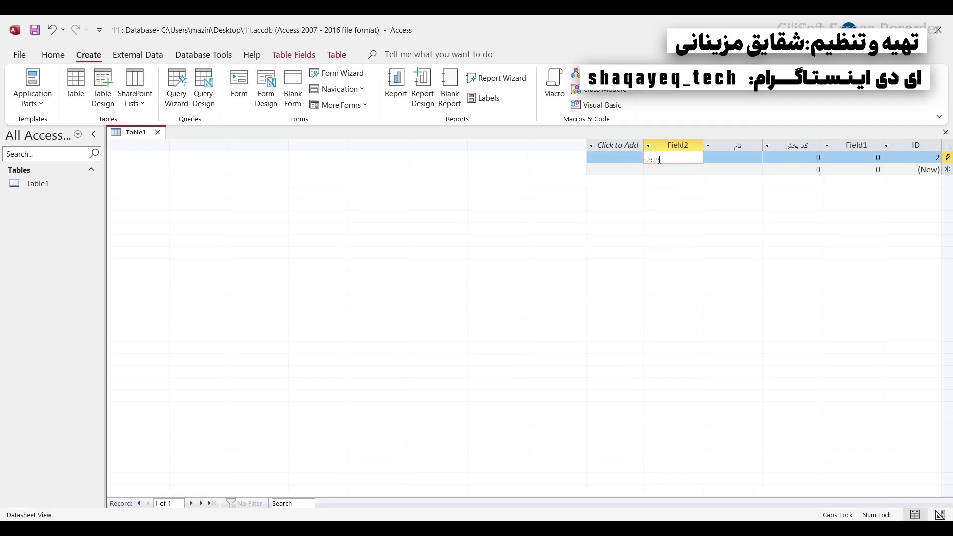
drag(666, 159, 634, 159)
click(624, 147)
click(628, 527)
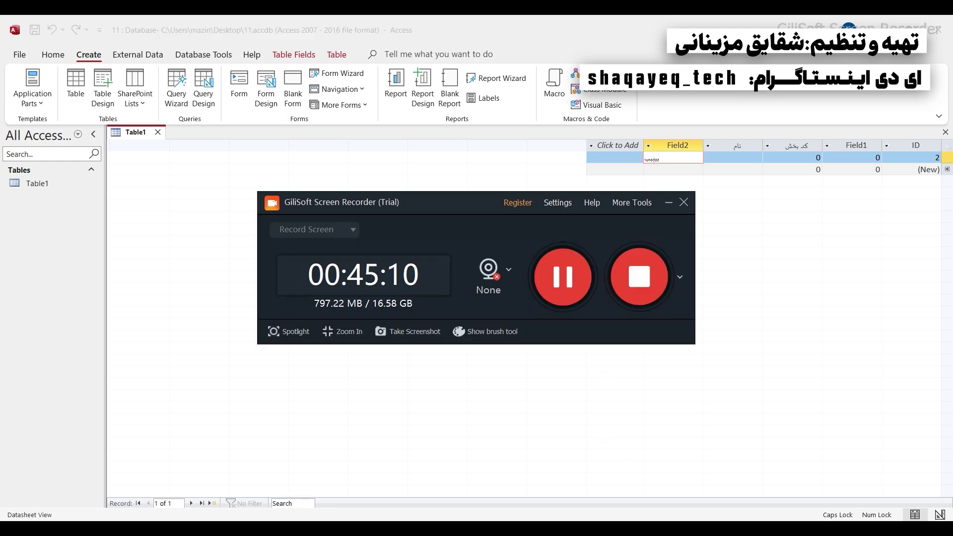